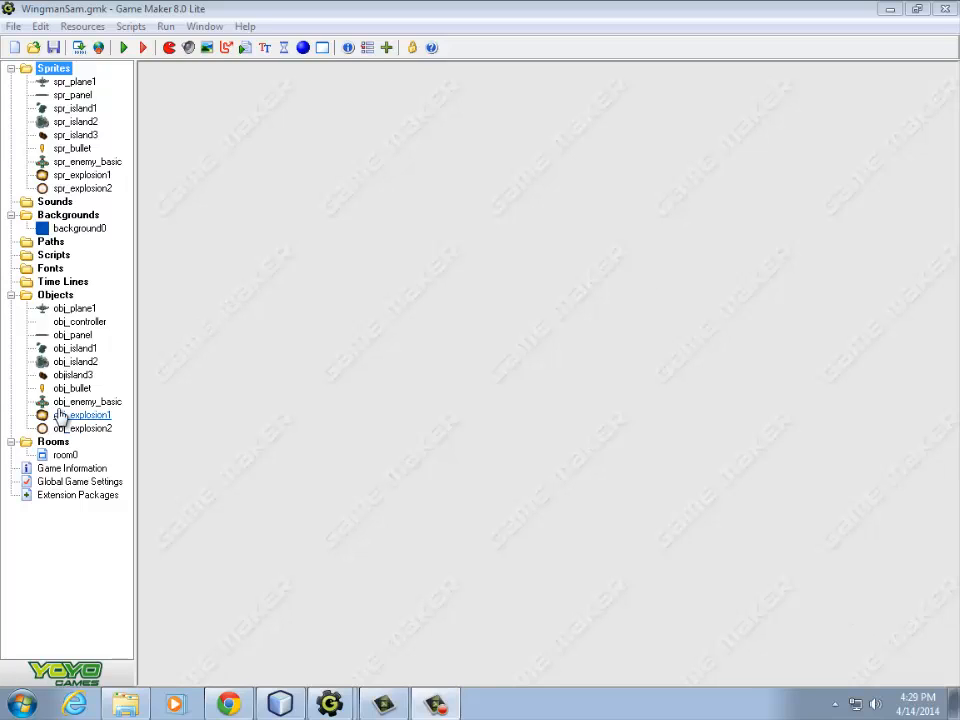
Step: Add a Set Variable action to obj_plane1's Create event that sets damage to 0
{"action": "double_click", "coordinate": [80, 313]}
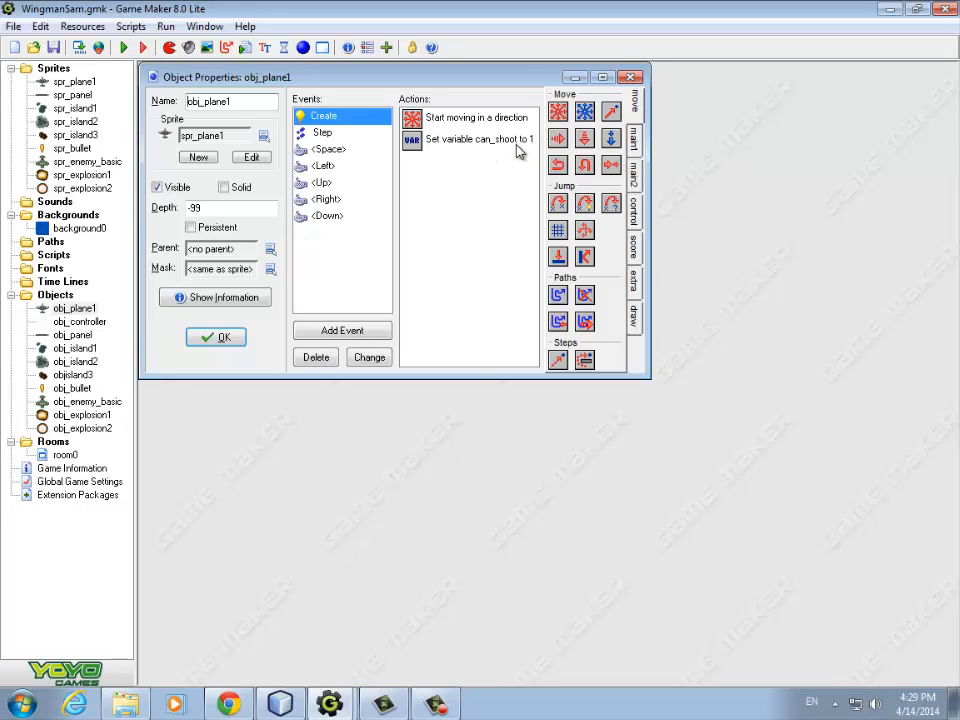
{"action": "left_click", "coordinate": [633, 210]}
{"action": "left_click_drag", "start_coordinate": [557, 307], "coordinate": [432, 185]}
{"action": "type", "text": "da"}
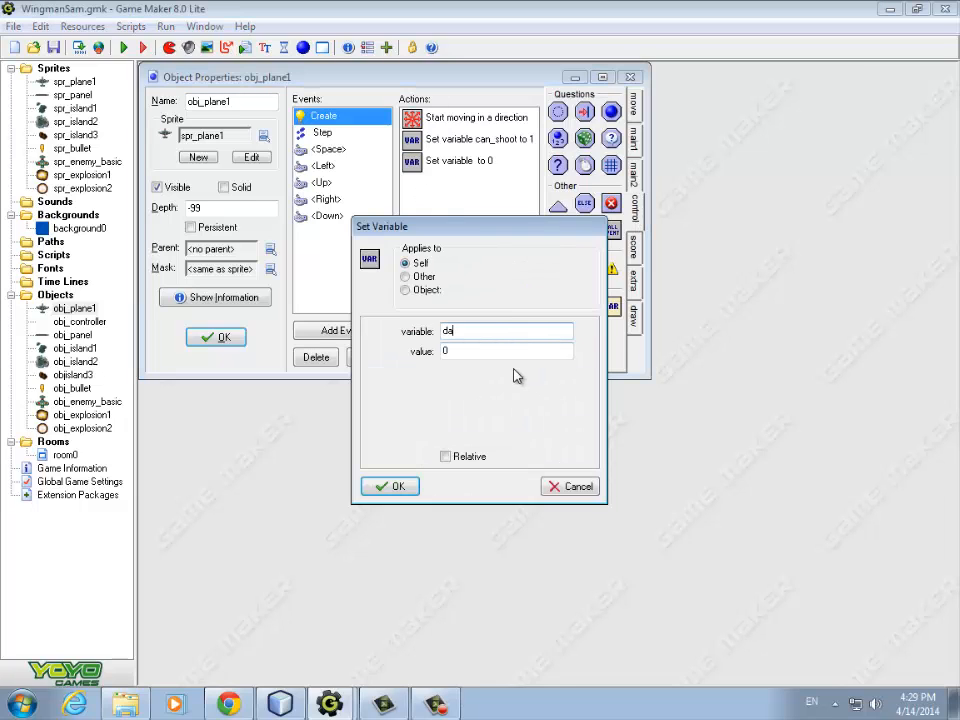
{"action": "type", "text": "mage"}
{"action": "left_click", "coordinate": [398, 487]}
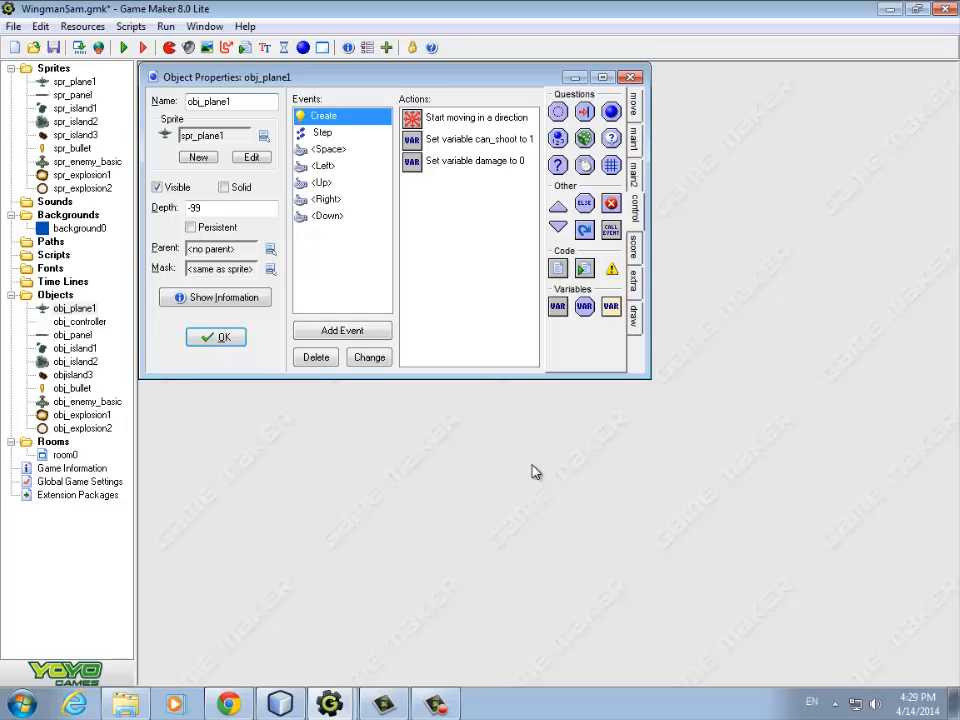
Step: In obj_plane1's Step event, add a Test Variable action checking whether damage is larger than 99
{"action": "left_click", "coordinate": [323, 135]}
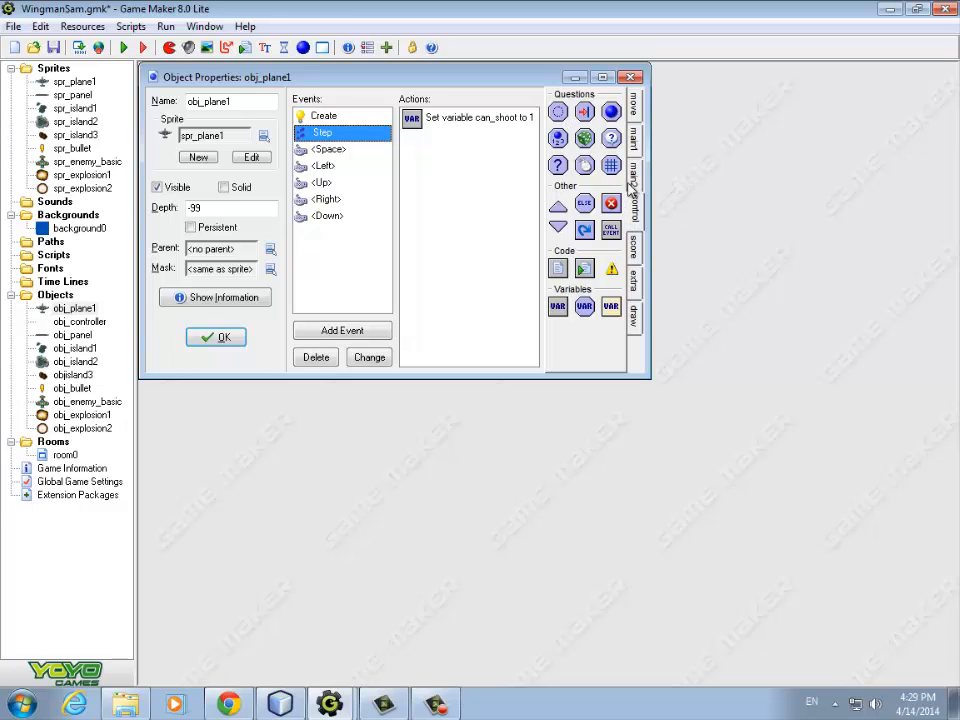
{"action": "left_click_drag", "start_coordinate": [584, 306], "coordinate": [430, 142]}
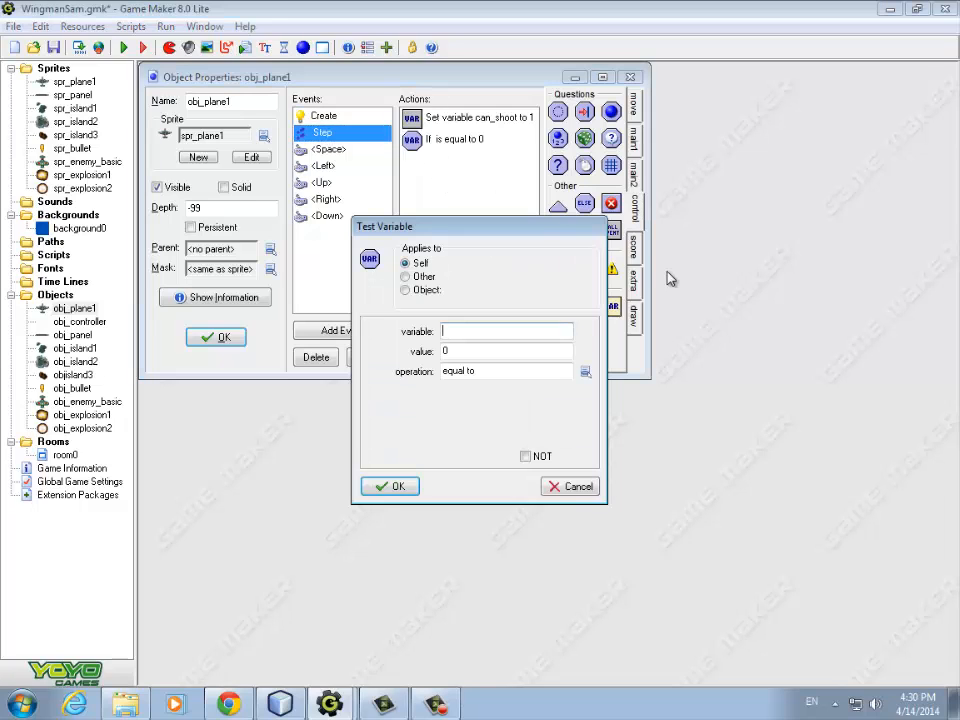
{"action": "type", "text": "dma"}
{"action": "key", "text": "BackSpace"}
{"action": "key", "text": "BackSpace"}
{"action": "type", "text": "aga"}
{"action": "key", "text": "BackSpace"}
{"action": "key", "text": "BackSpace"}
{"action": "type", "text": "mage"}
{"action": "key", "text": "Tab"}
{"action": "type", "text": "99"}
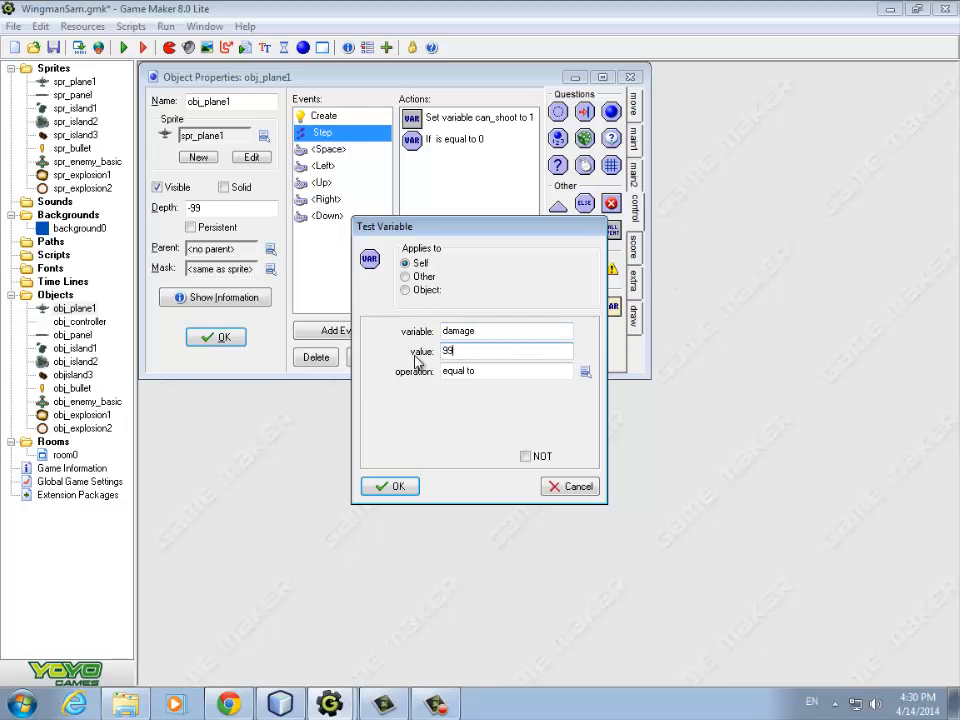
{"action": "left_click", "coordinate": [586, 372]}
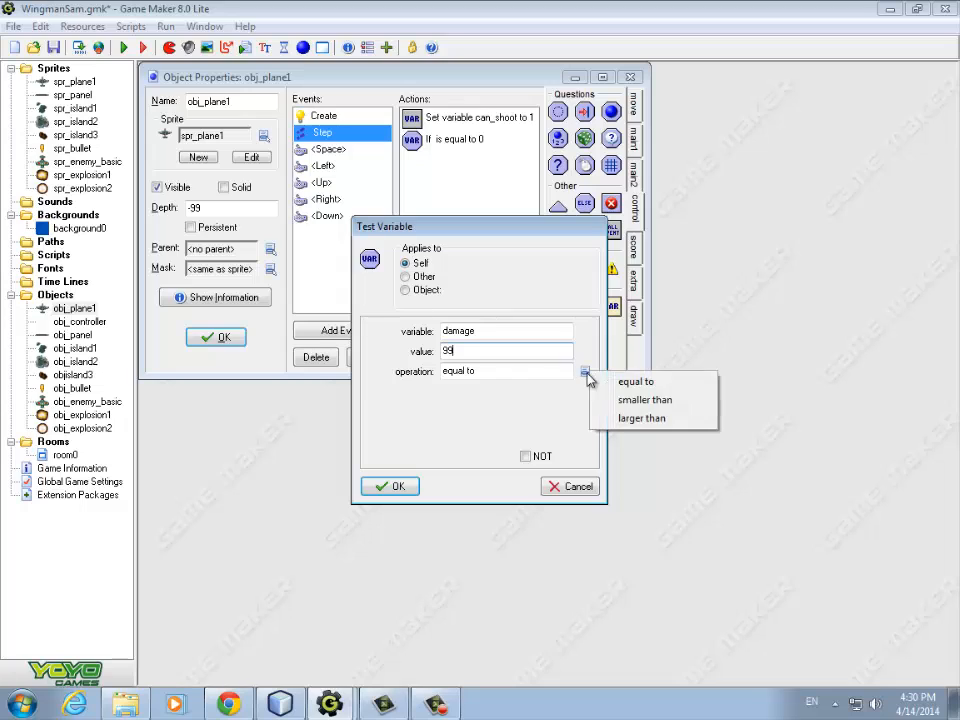
{"action": "left_click", "coordinate": [632, 418]}
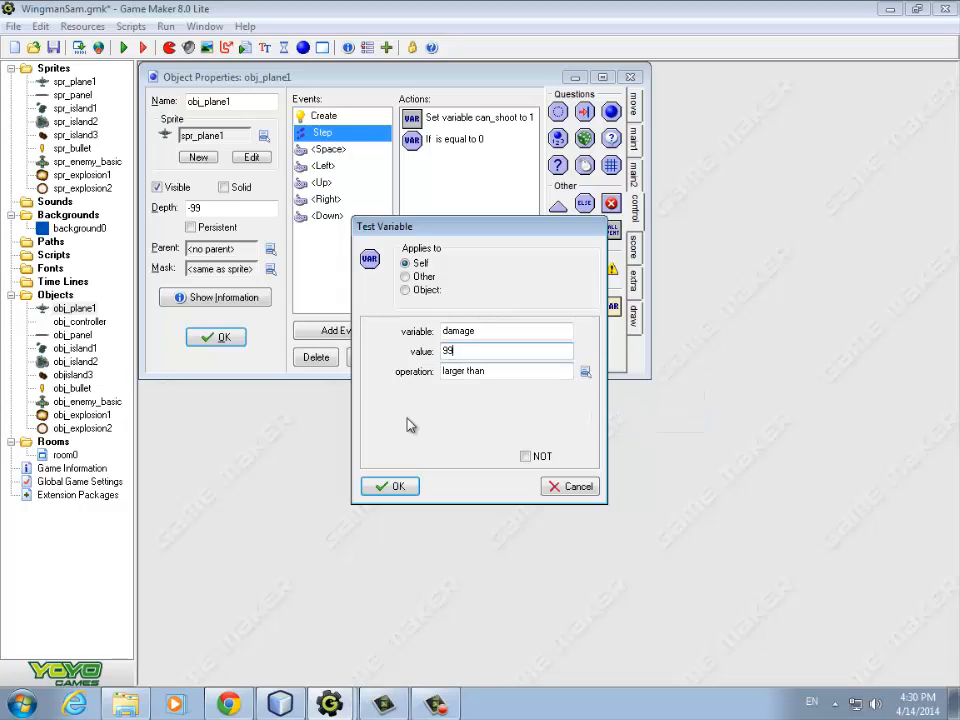
{"action": "left_click", "coordinate": [394, 486]}
Step: Start a block under the damage test and add a Show Highscore action with its default settings
{"action": "left_click_drag", "start_coordinate": [558, 206], "coordinate": [442, 200]}
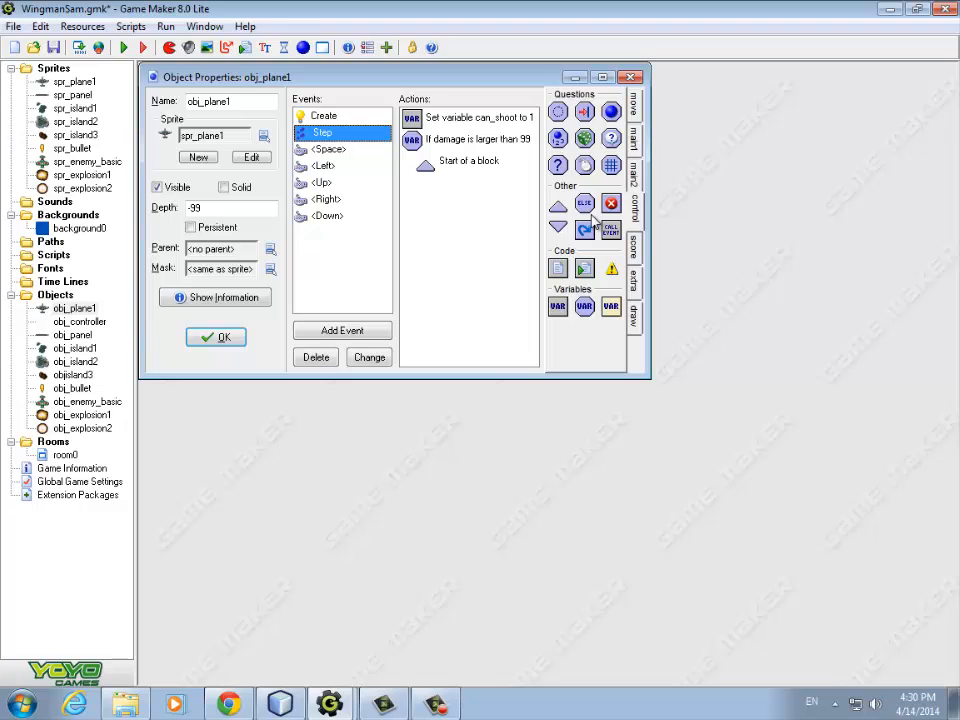
{"action": "left_click", "coordinate": [634, 245]}
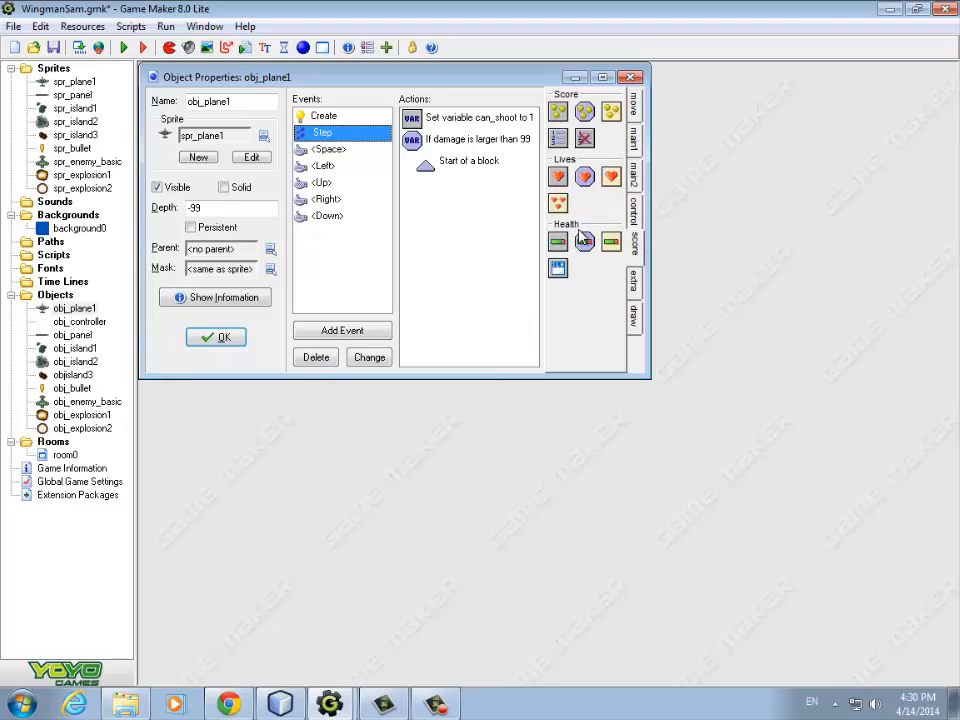
{"action": "mouse_move", "coordinate": [565, 273]}
{"action": "left_mouse_down"}
{"action": "mouse_move", "coordinate": [423, 184]}
{"action": "mouse_move", "coordinate": [431, 198]}
{"action": "mouse_move", "coordinate": [557, 264]}
{"action": "left_mouse_up"}
{"action": "left_click_drag", "start_coordinate": [435, 193], "coordinate": [434, 190]}
{"action": "left_click", "coordinate": [395, 545]}
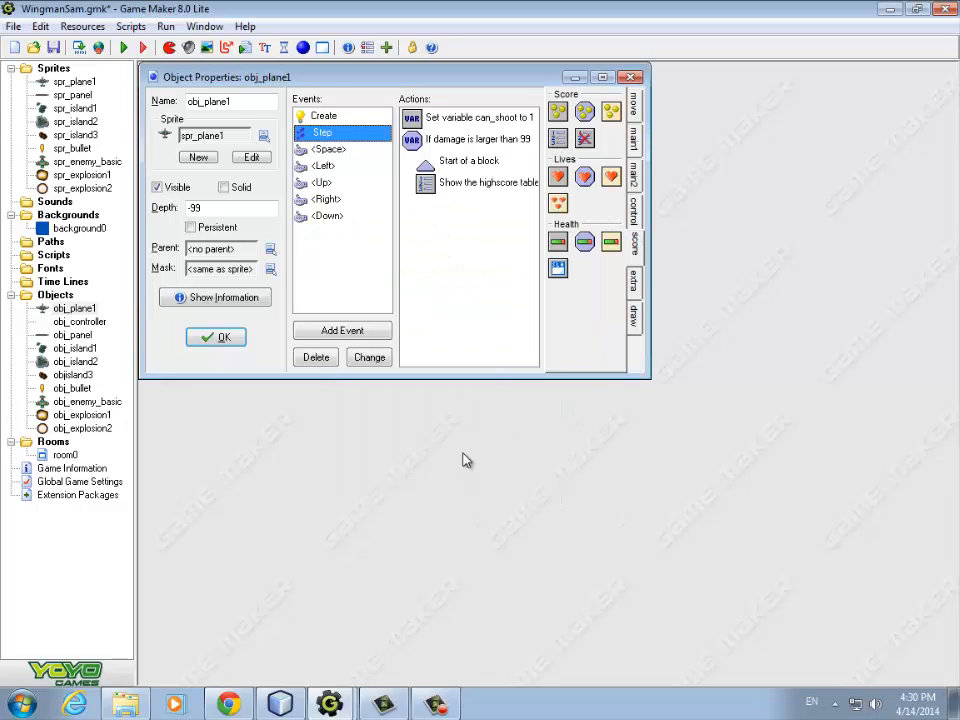
Step: Add a Restart Game action and an End of Block after the highscore action, and accept obj_plane1's changes
{"action": "left_click", "coordinate": [633, 170]}
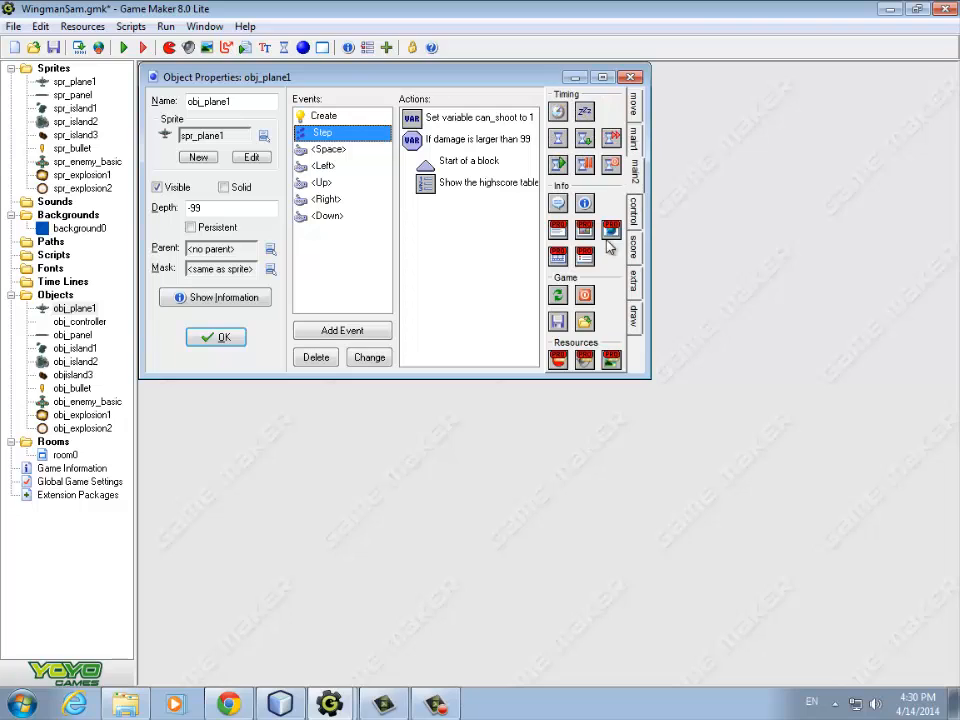
{"action": "left_click_drag", "start_coordinate": [558, 296], "coordinate": [465, 244]}
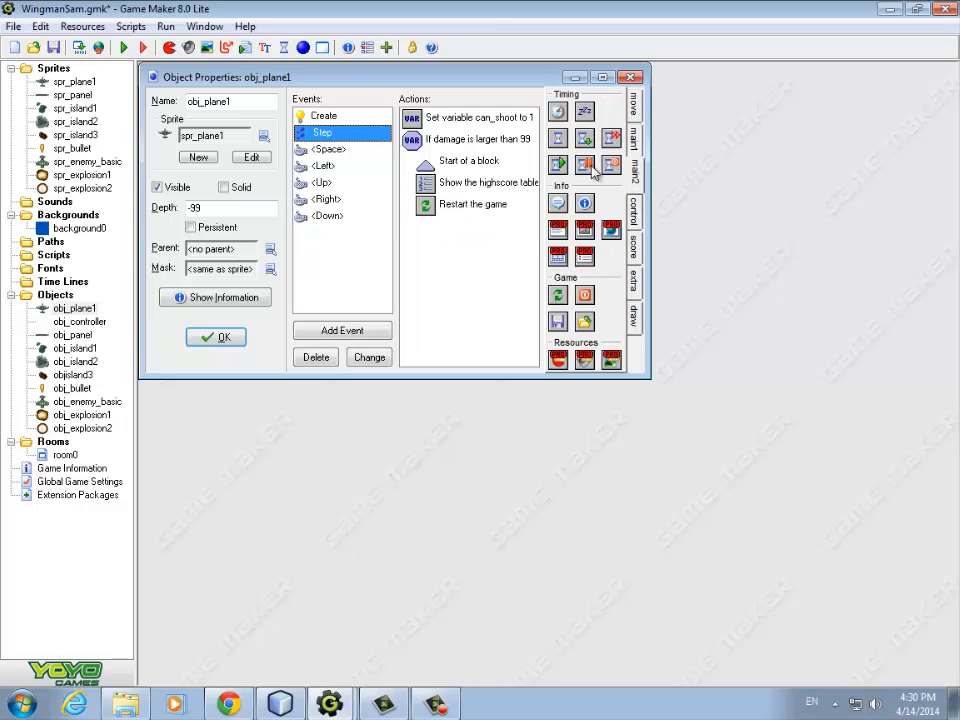
{"action": "left_click", "coordinate": [633, 140]}
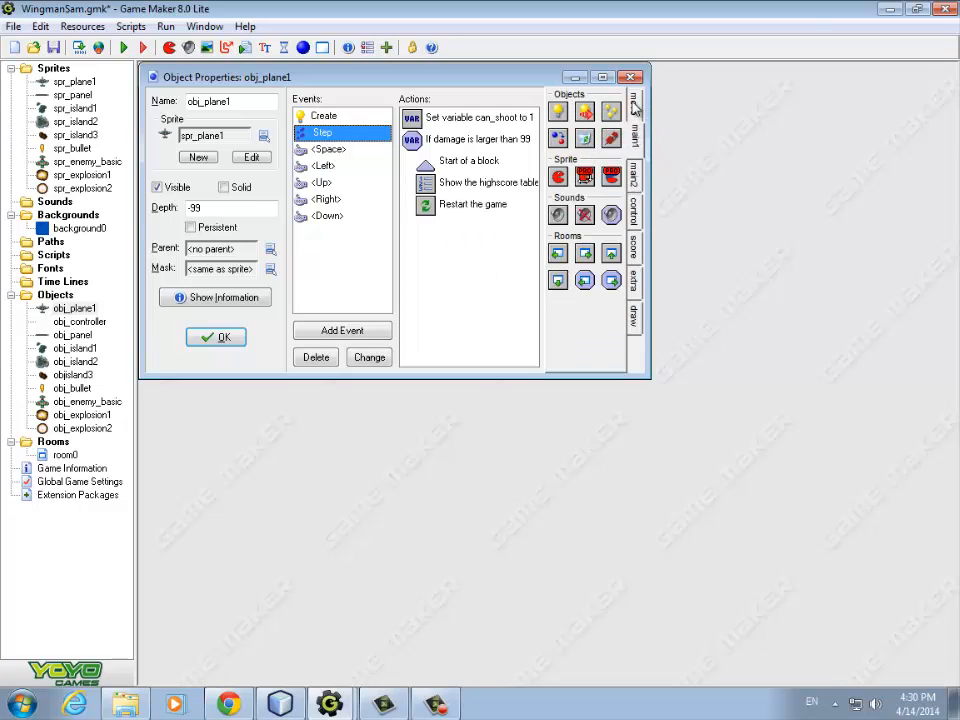
{"action": "left_click", "coordinate": [633, 212]}
{"action": "left_click_drag", "start_coordinate": [558, 227], "coordinate": [418, 180]}
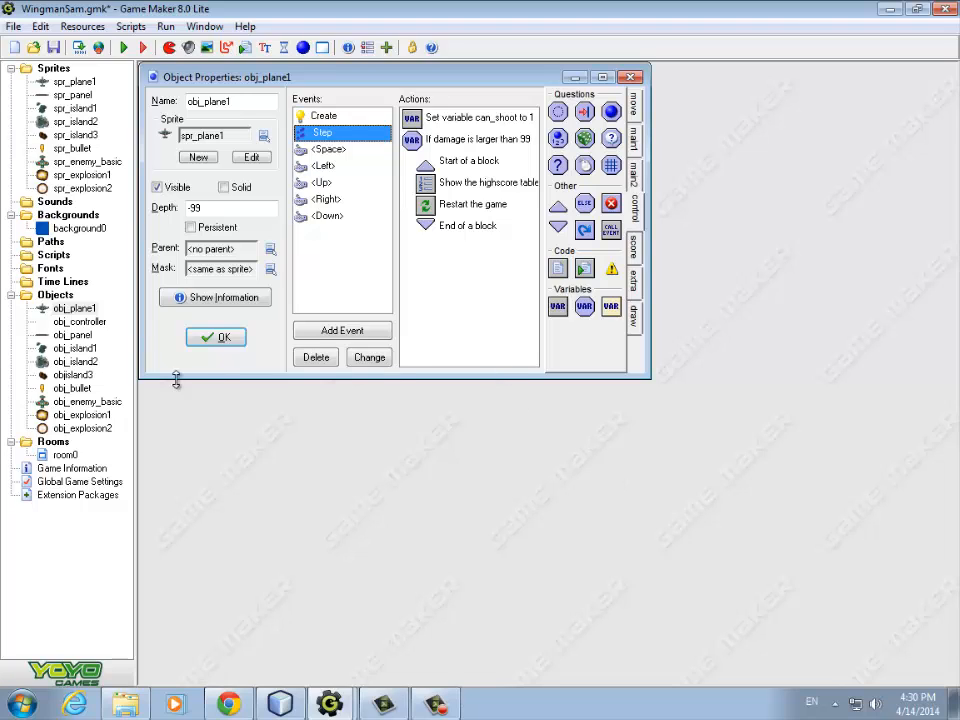
{"action": "left_click", "coordinate": [222, 339]}
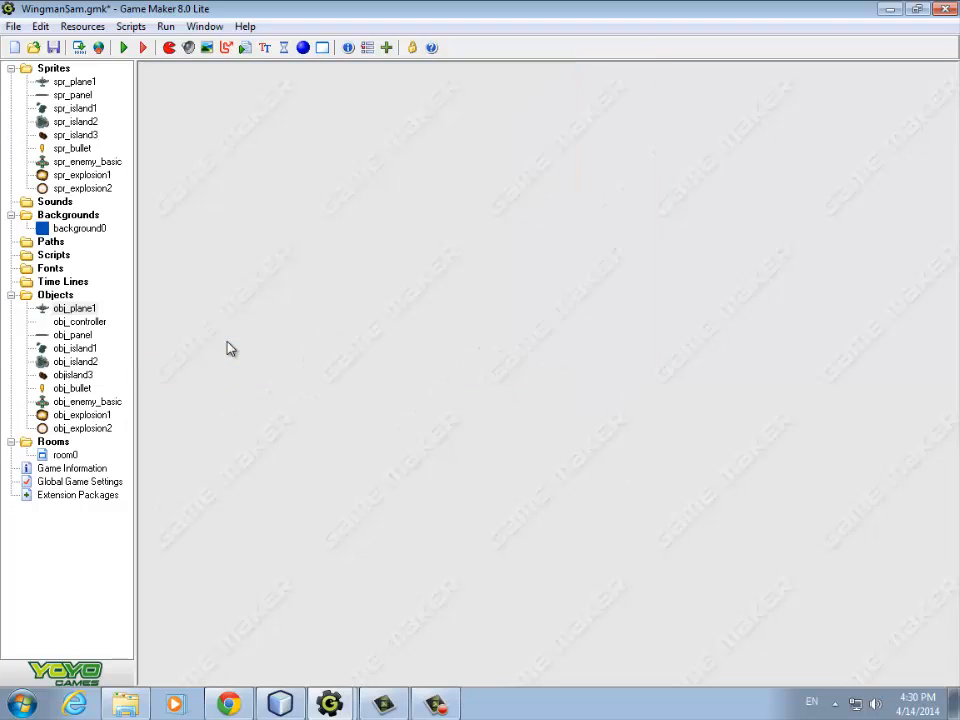
Step: In obj_enemy_basic's collision event with obj_plane1, make the Change Instance action apply to Self and change into obj_explosion1
{"action": "double_click", "coordinate": [80, 402]}
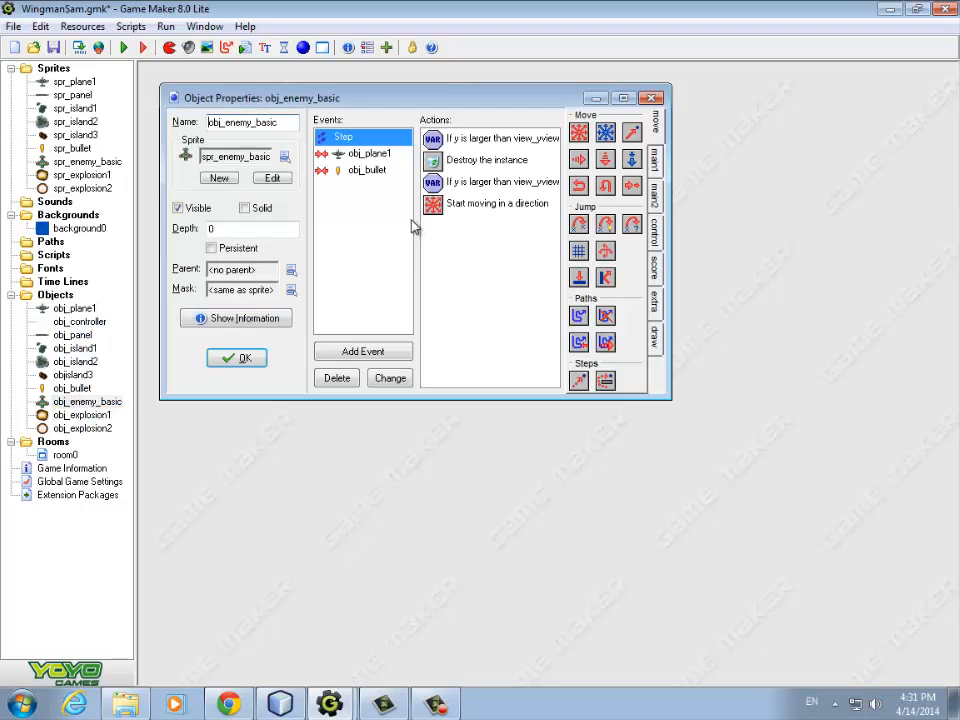
{"action": "left_click", "coordinate": [350, 154]}
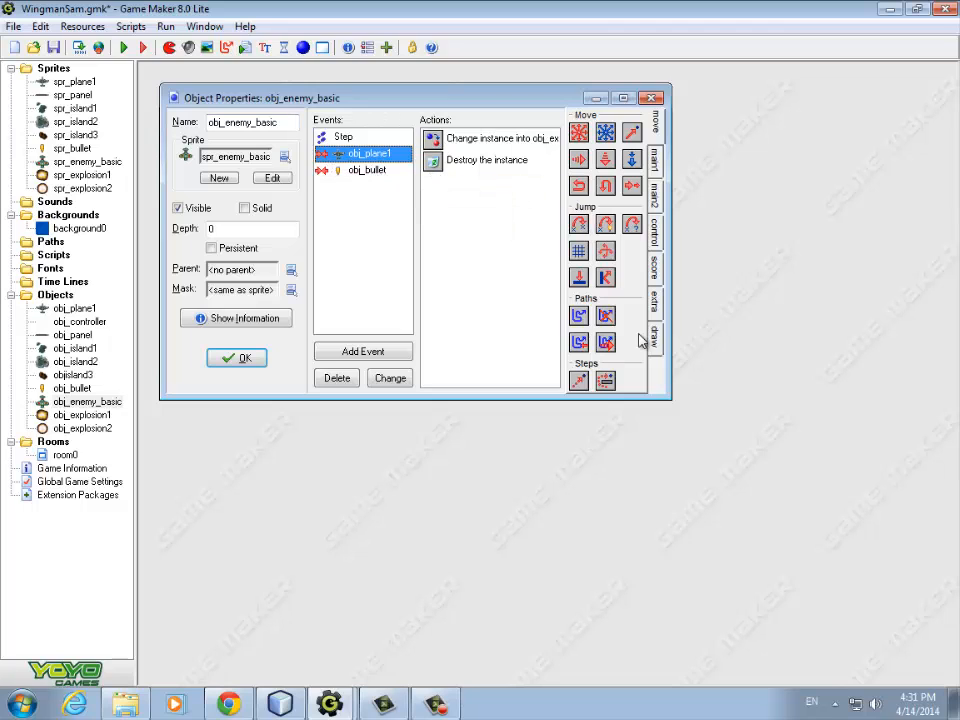
{"action": "left_click_drag", "start_coordinate": [673, 361], "coordinate": [769, 359]}
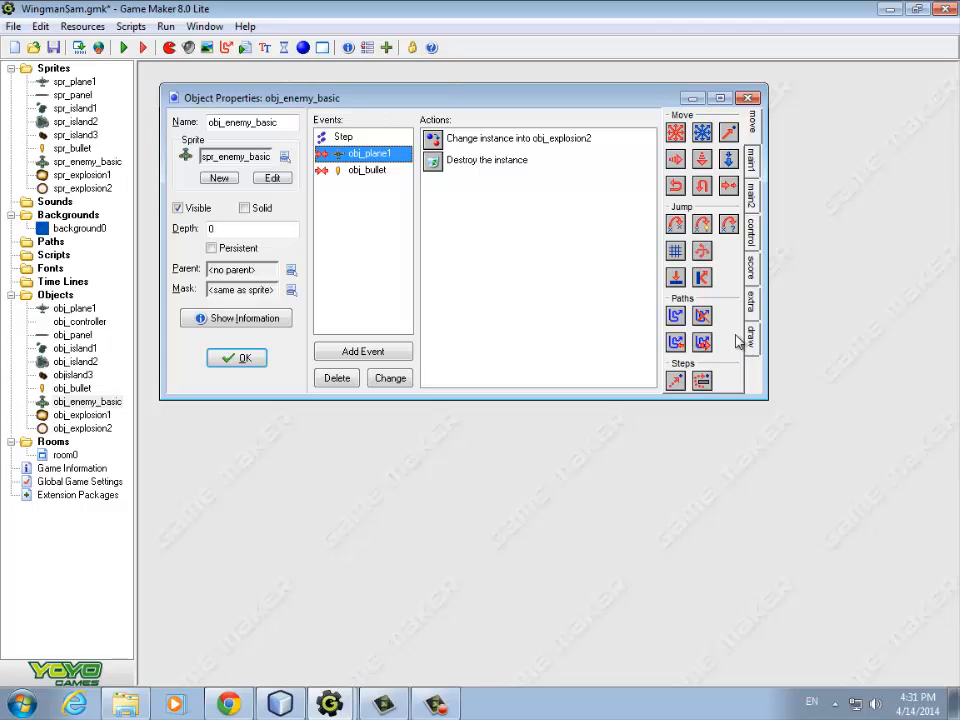
{"action": "double_click", "coordinate": [465, 142]}
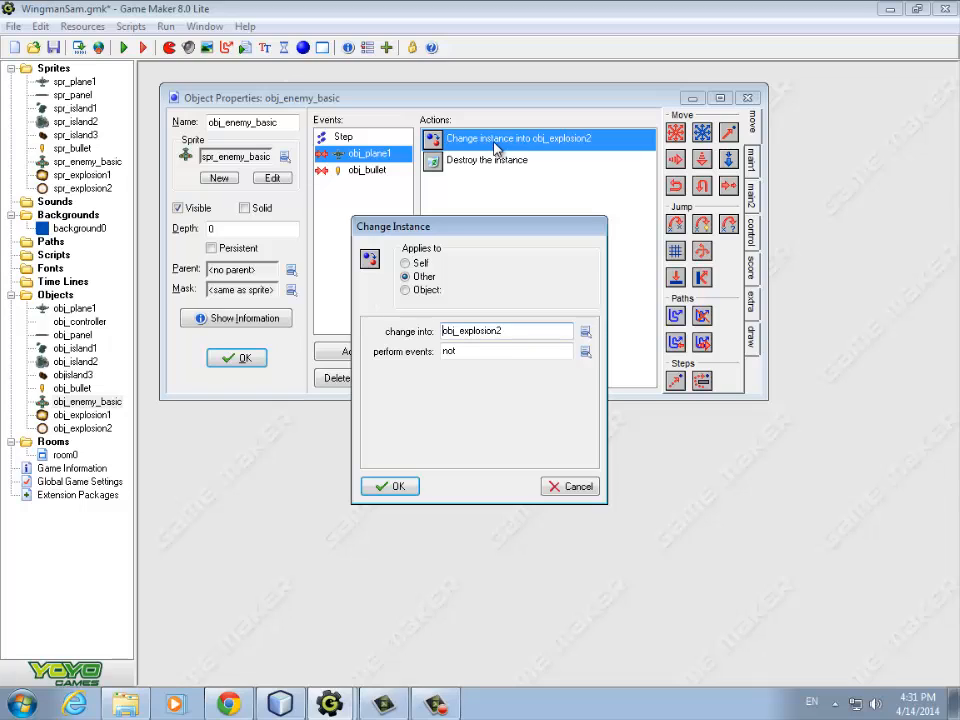
{"action": "left_click", "coordinate": [408, 276]}
{"action": "left_click", "coordinate": [406, 263]}
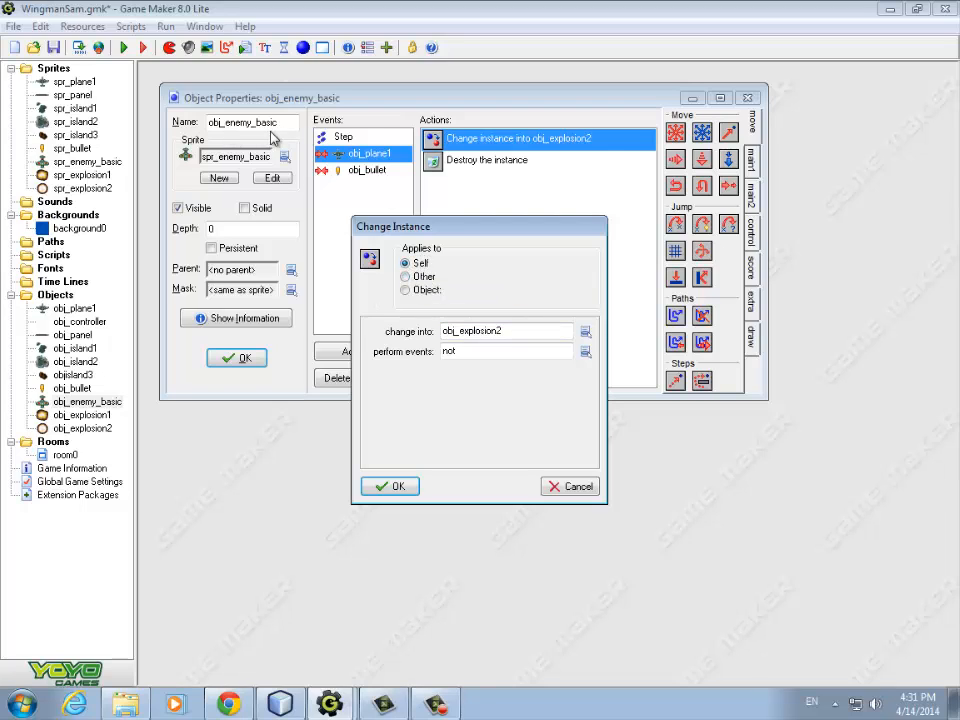
{"action": "left_click", "coordinate": [585, 332]}
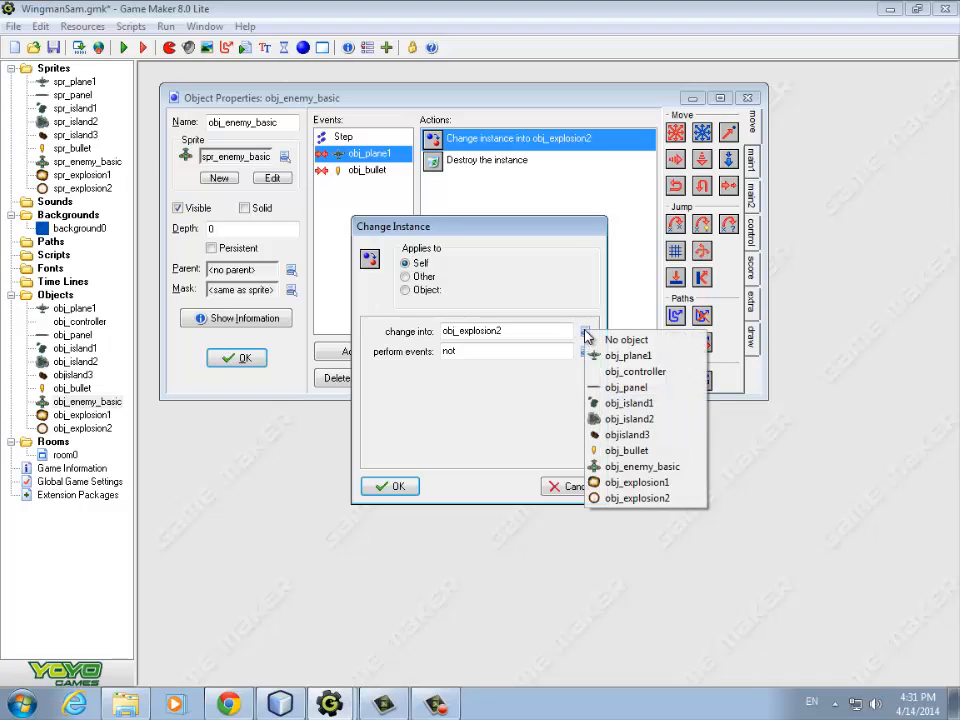
{"action": "left_click", "coordinate": [630, 482]}
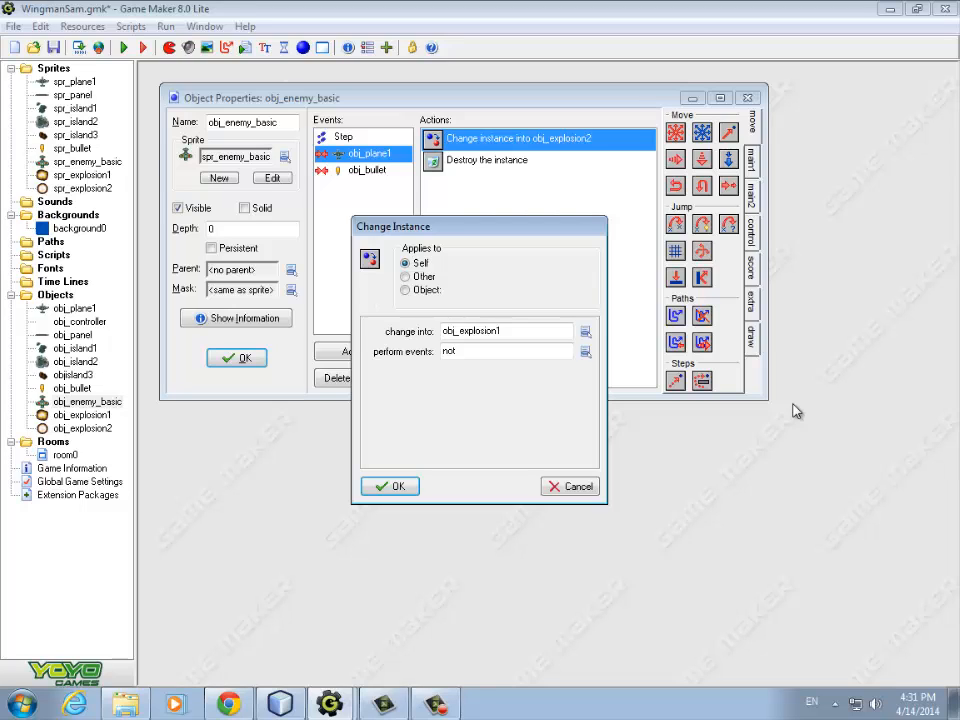
{"action": "left_click", "coordinate": [400, 487]}
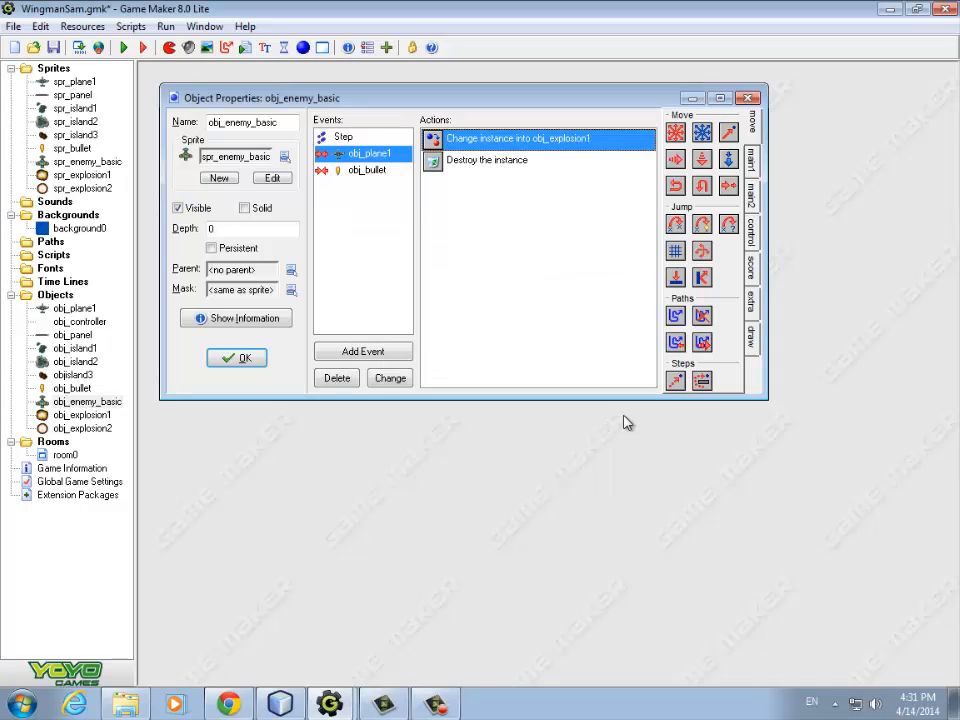
Step: Delete the Destroy Instance action from obj_enemy_basic's collision event with obj_plane1 and accept the object's changes
{"action": "double_click", "coordinate": [434, 162]}
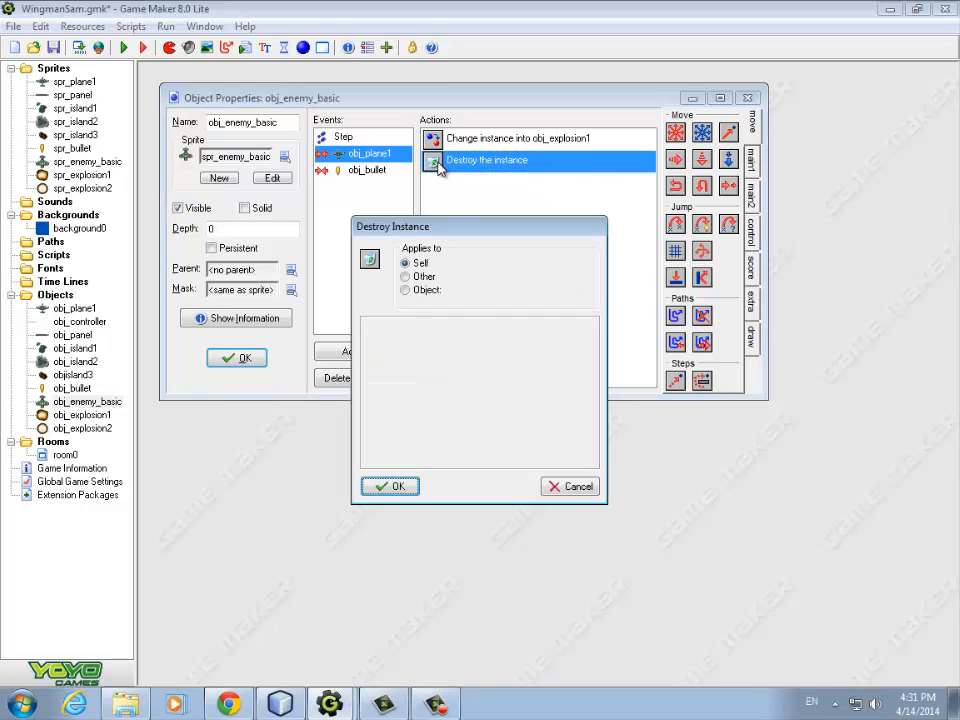
{"action": "left_click", "coordinate": [576, 487]}
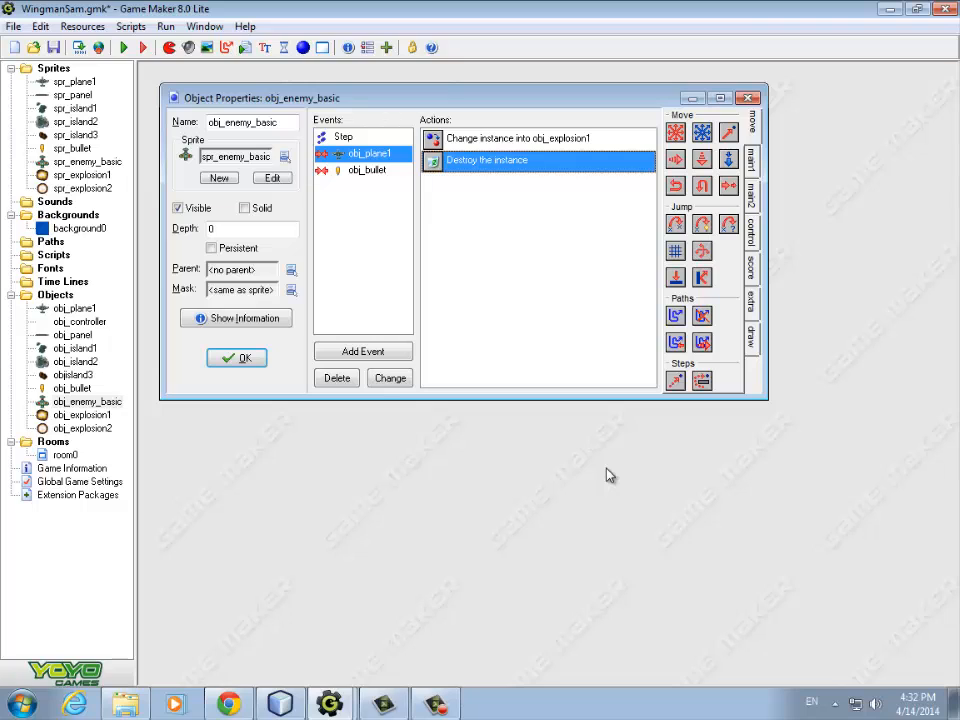
{"action": "right_click", "coordinate": [464, 163]}
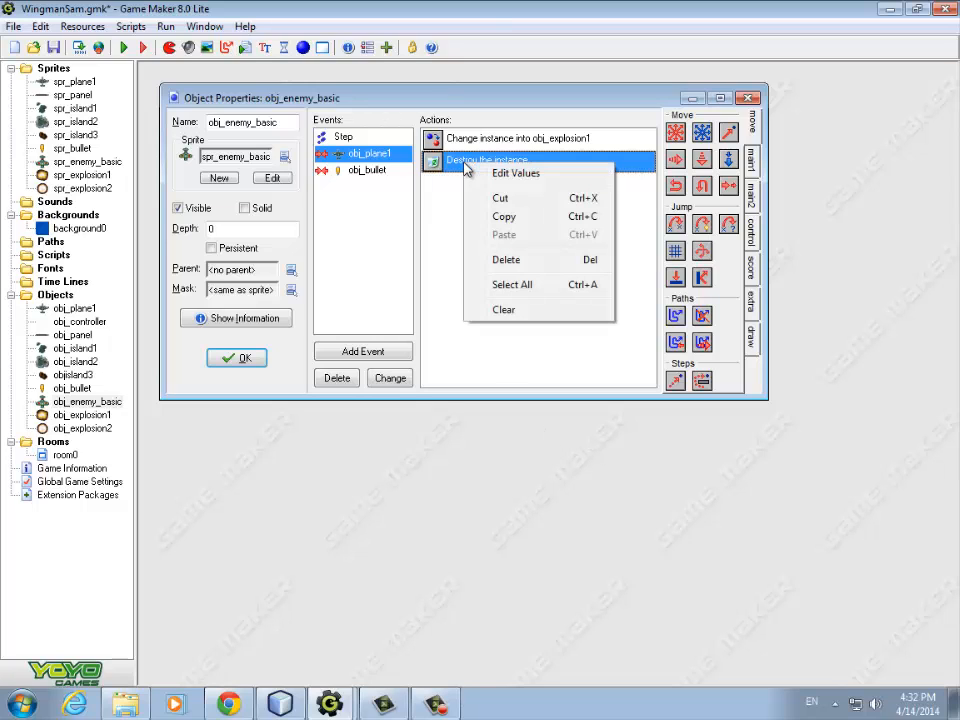
{"action": "left_click", "coordinate": [503, 261]}
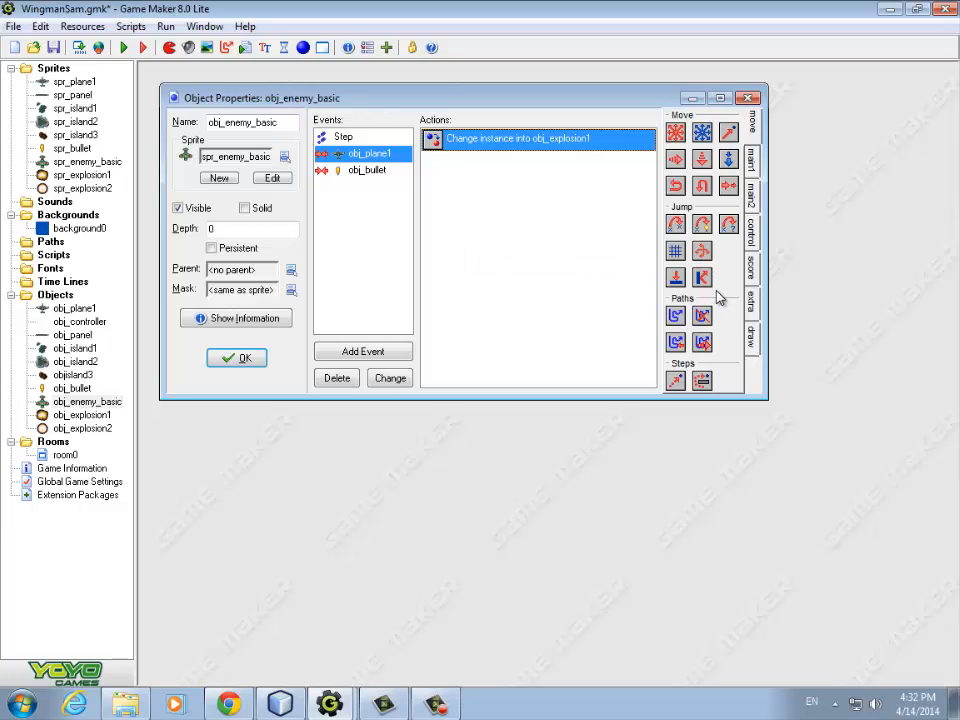
{"action": "left_click", "coordinate": [249, 361]}
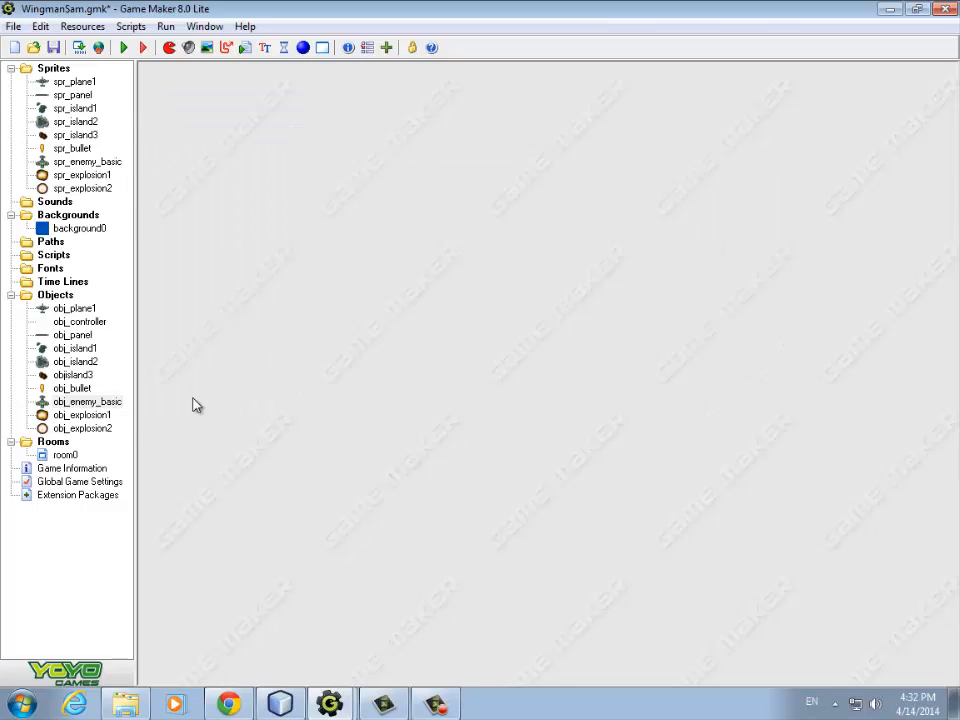
Step: Check which instance the Destroy Instance action in obj_explosion1's Animation End event applies to
{"action": "double_click", "coordinate": [76, 415]}
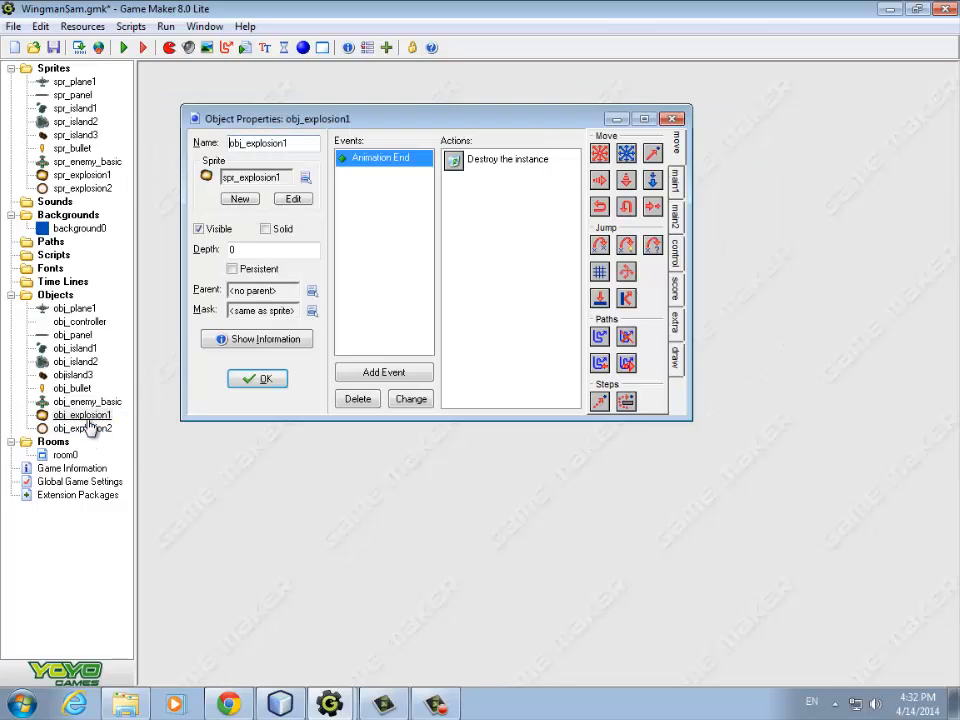
{"action": "double_click", "coordinate": [497, 160]}
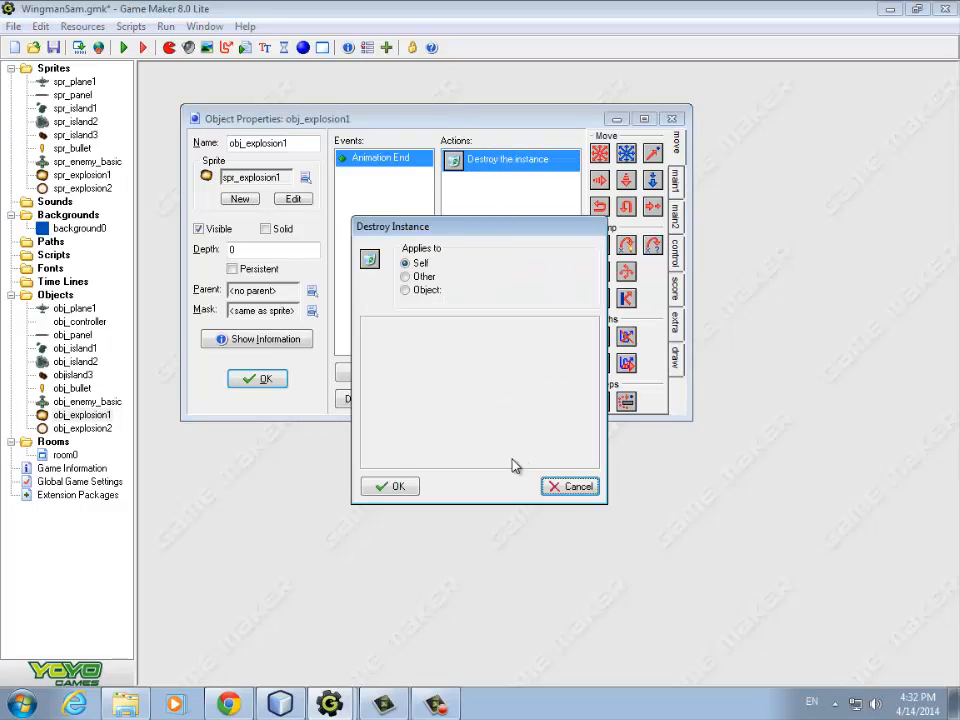
{"action": "left_click", "coordinate": [577, 493]}
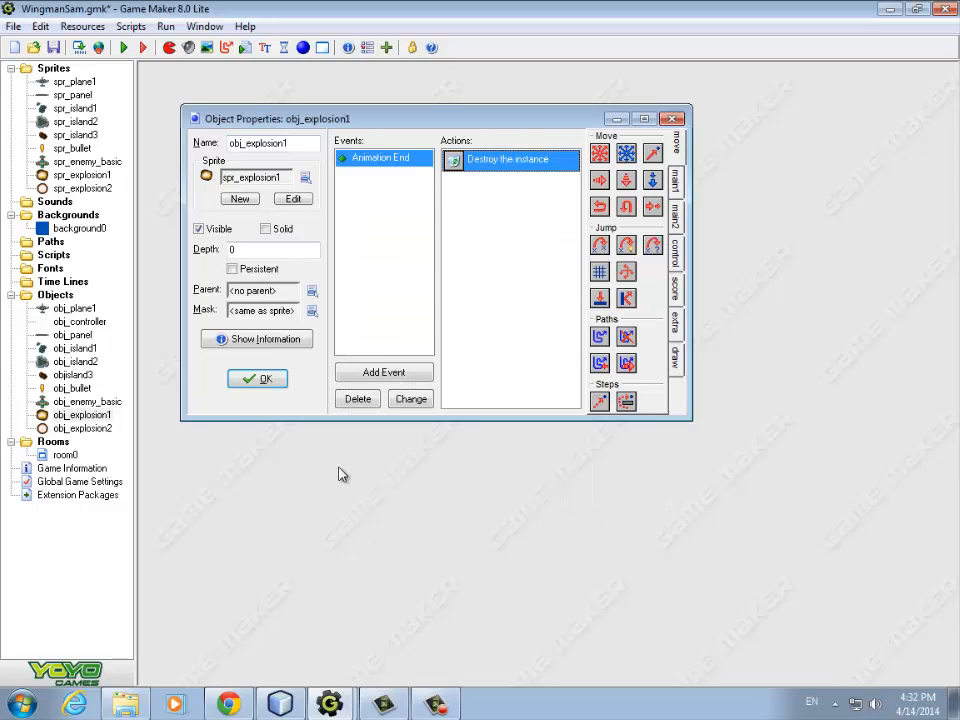
{"action": "left_click", "coordinate": [258, 378]}
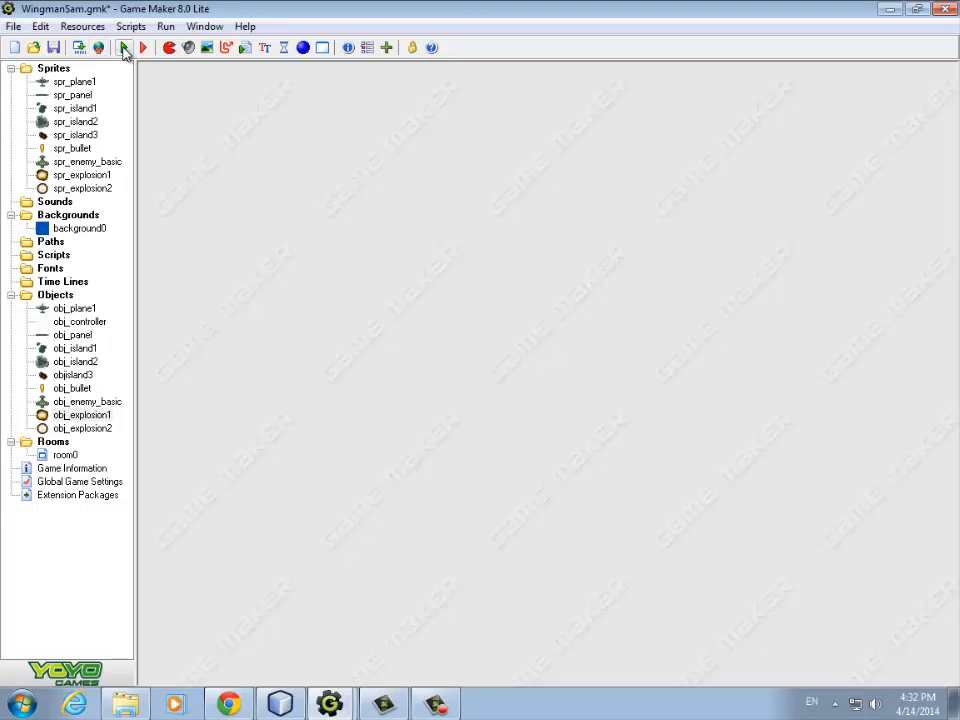
Step: Run the game to test the plane and enemy behaviour, and quit the test run
{"action": "left_click", "coordinate": [123, 47]}
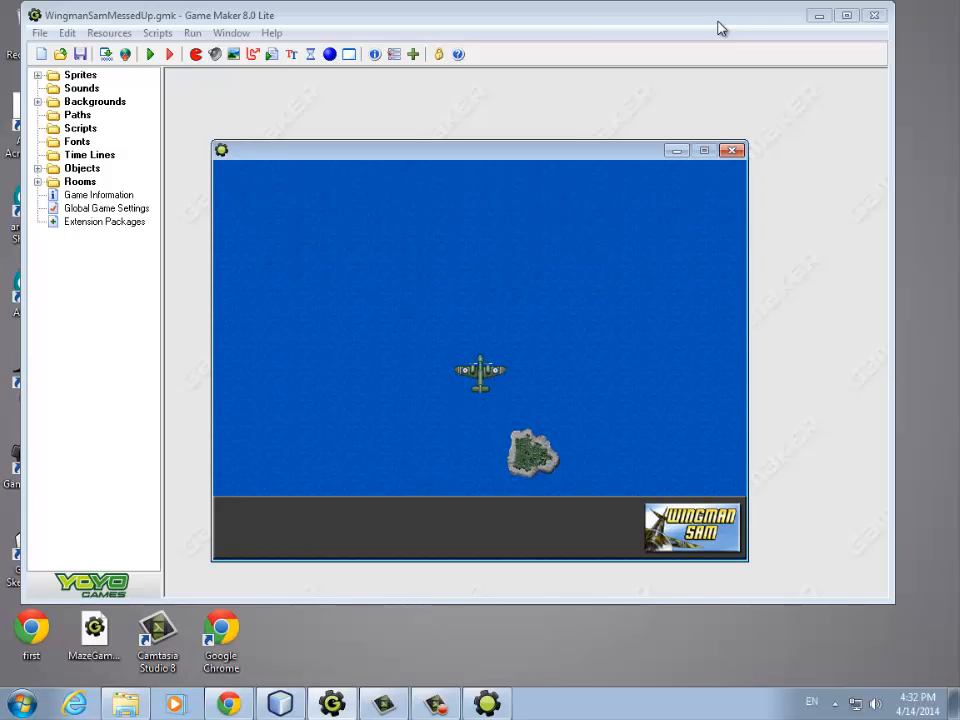
{"action": "key", "text": "Escape"}
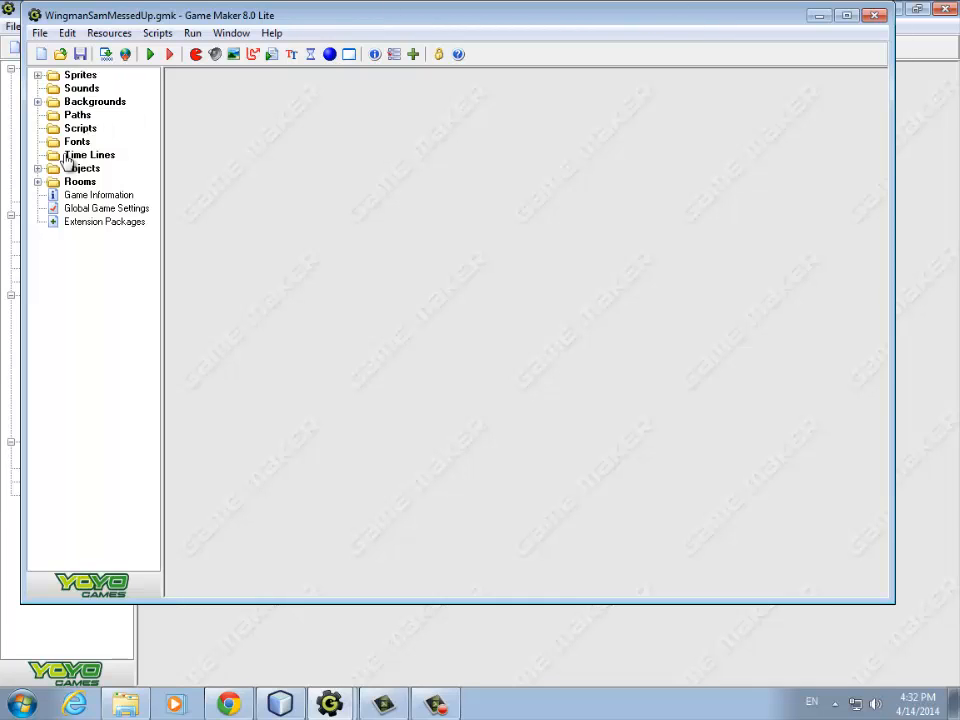
Step: Return to the WingmanSam.gmk project and add a Draw event to obj_controller
{"action": "left_click", "coordinate": [8, 10]}
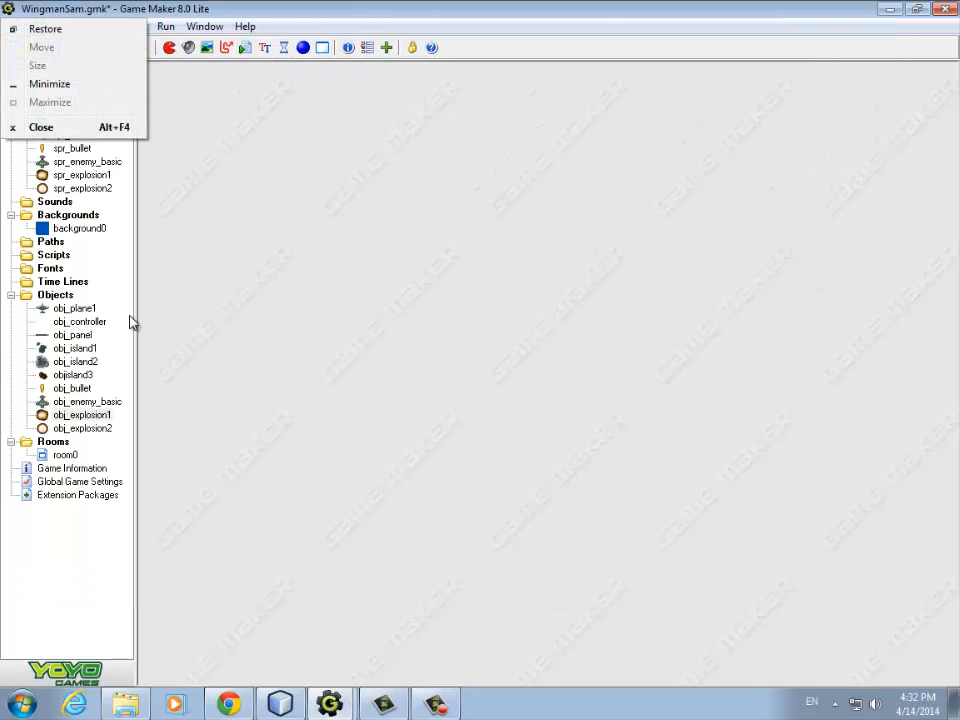
{"action": "left_click", "coordinate": [250, 8]}
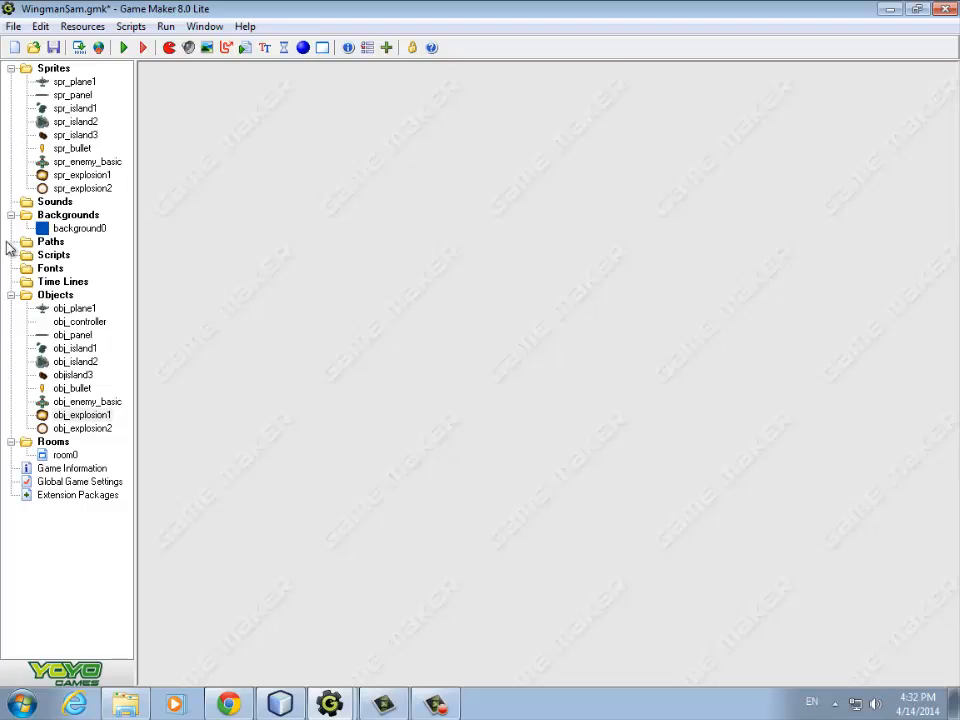
{"action": "double_click", "coordinate": [78, 323]}
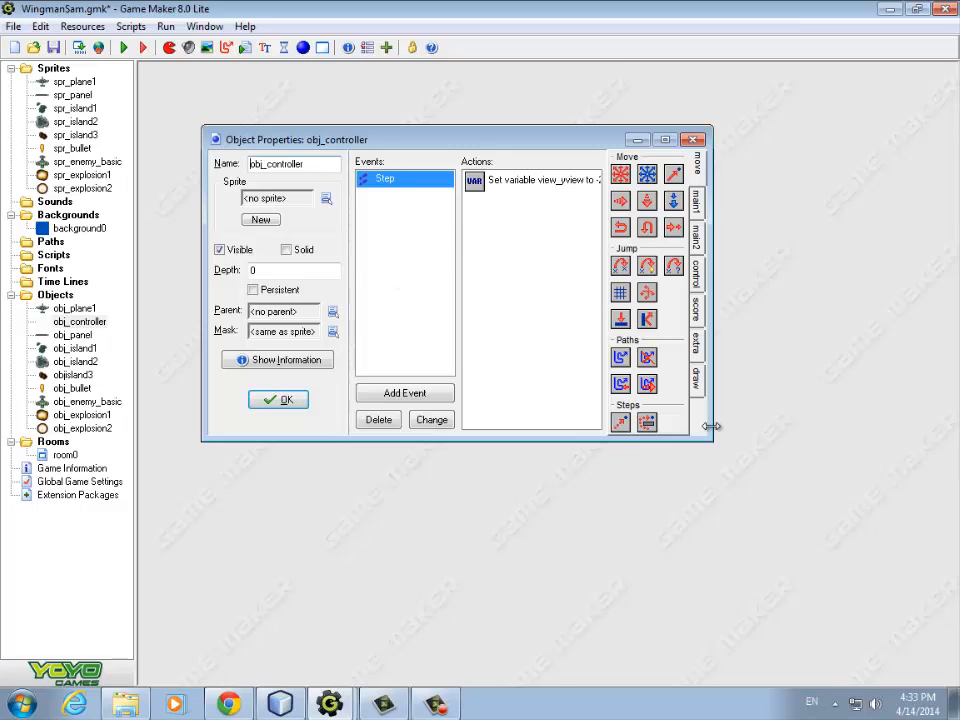
{"action": "left_click_drag", "start_coordinate": [712, 426], "coordinate": [843, 424]}
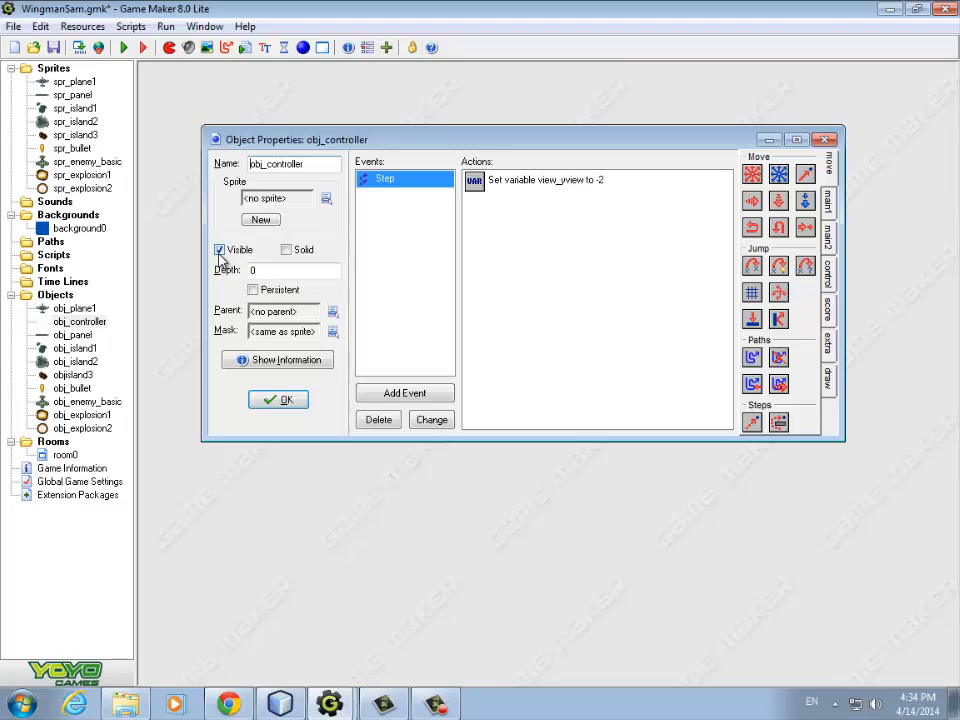
{"action": "left_click", "coordinate": [416, 394]}
{"action": "left_click", "coordinate": [503, 338]}
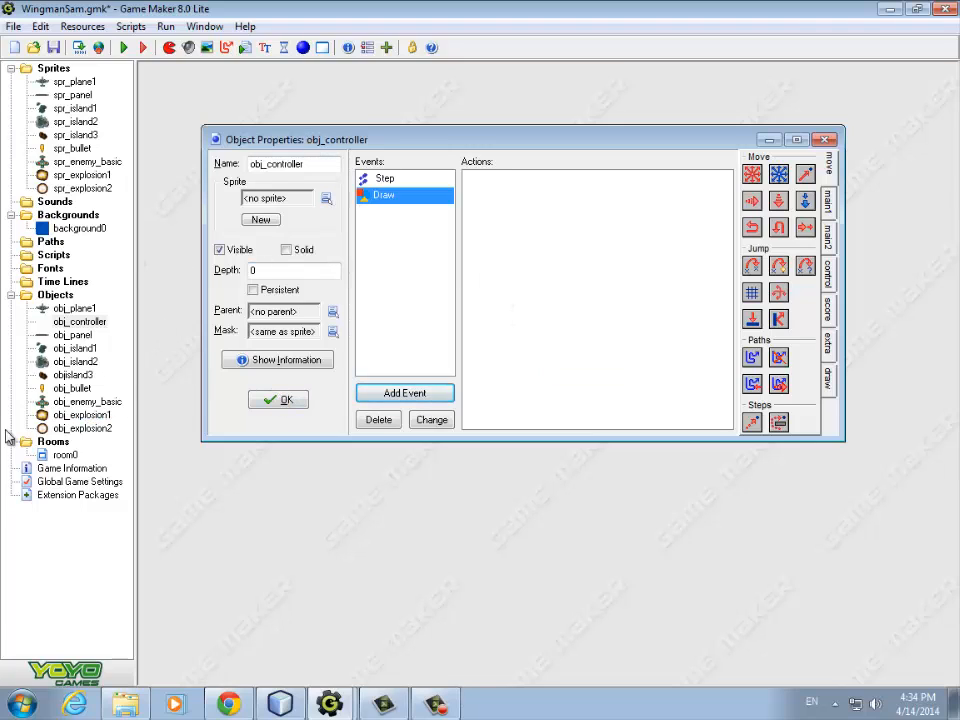
Step: Create a font resource using the Stencil typeface at size 18 and accept it under its default name
{"action": "left_click", "coordinate": [50, 268]}
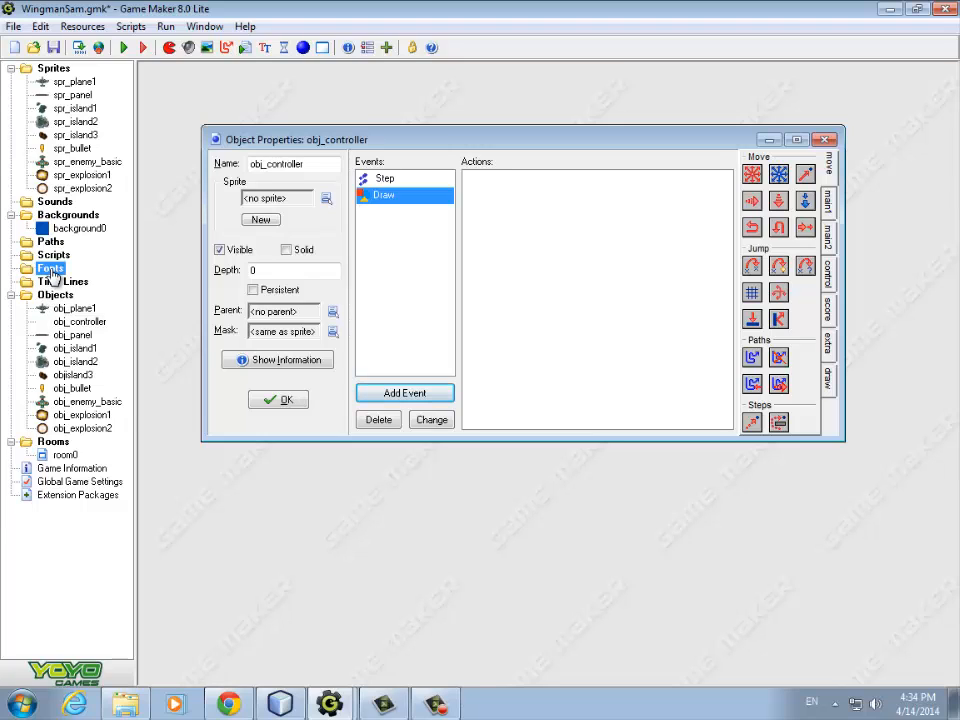
{"action": "right_click", "coordinate": [52, 271]}
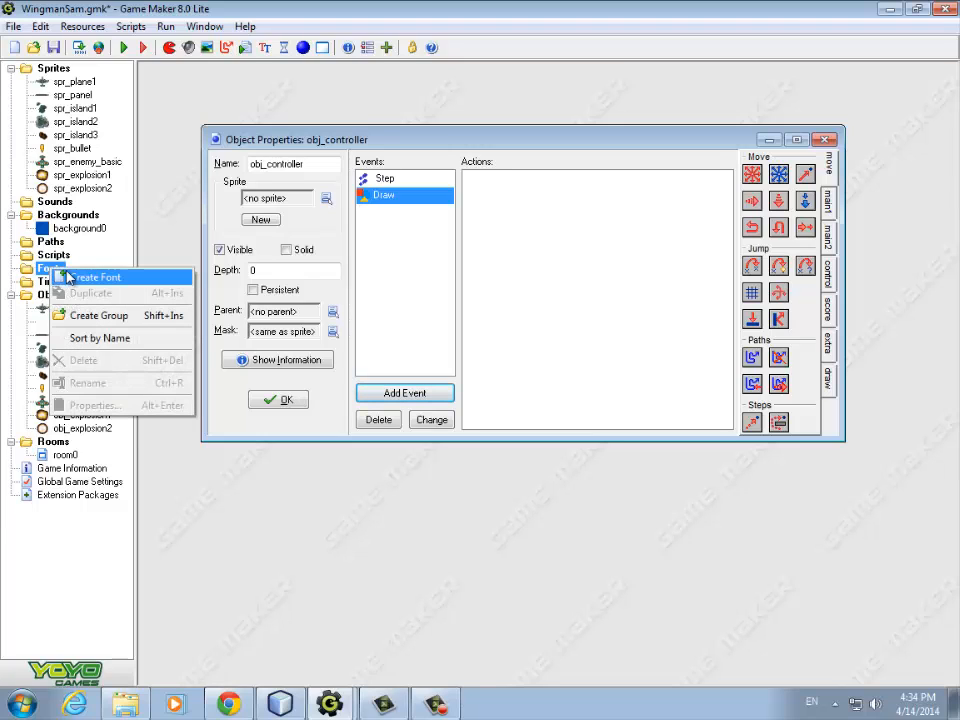
{"action": "left_click", "coordinate": [68, 278]}
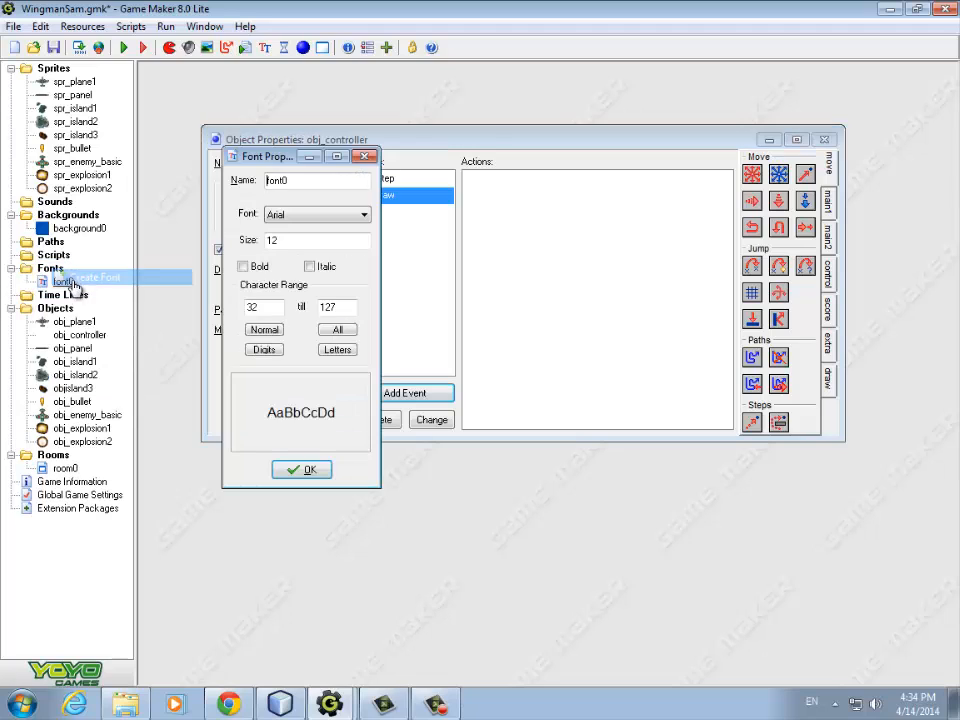
{"action": "left_click", "coordinate": [298, 182]}
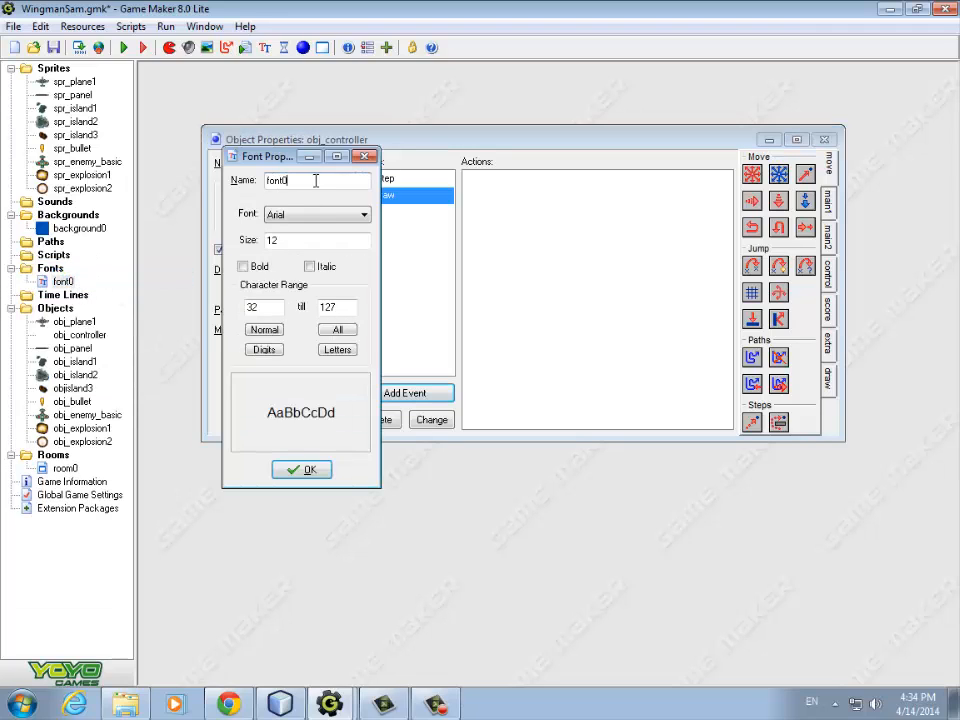
{"action": "left_click", "coordinate": [365, 216]}
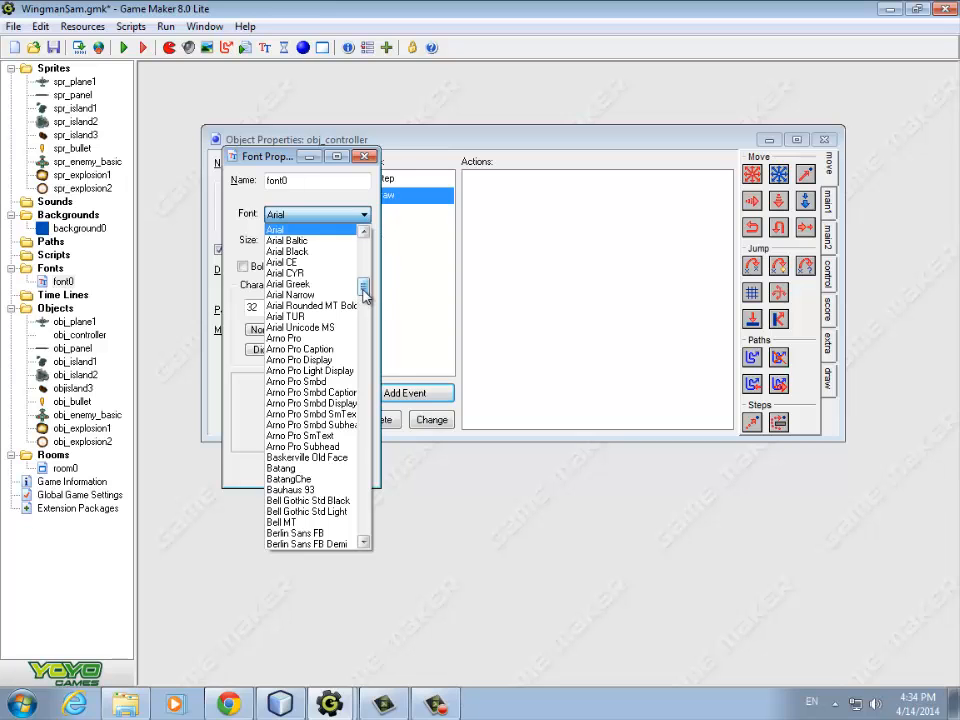
{"action": "left_click_drag", "start_coordinate": [366, 288], "coordinate": [369, 497]}
{"action": "left_click", "coordinate": [285, 511]}
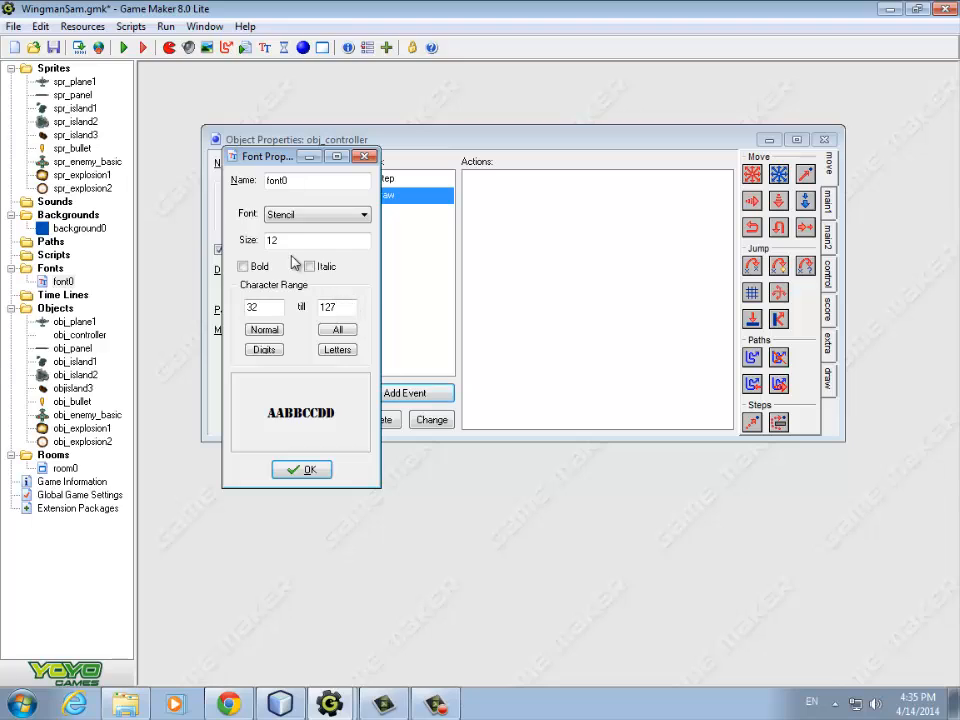
{"action": "left_click_drag", "start_coordinate": [279, 242], "coordinate": [257, 246]}
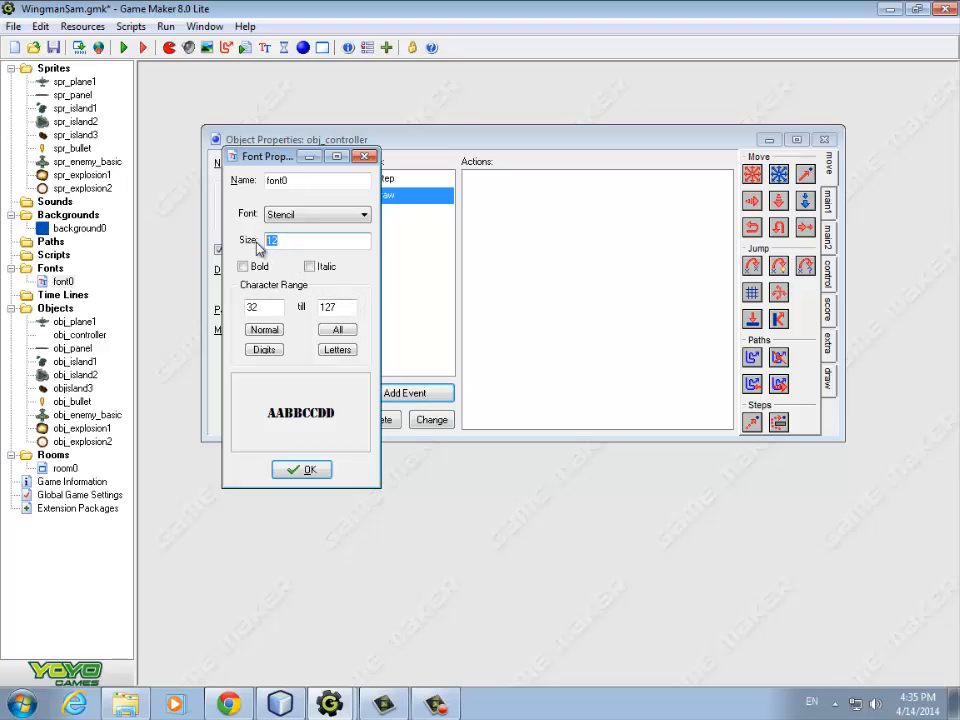
{"action": "type", "text": "18"}
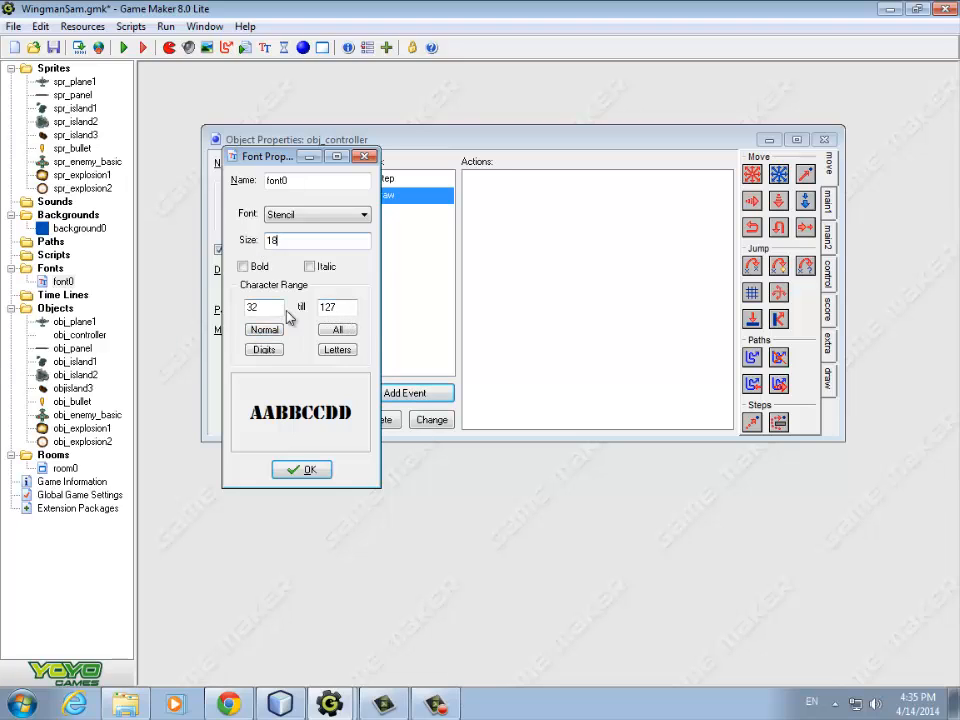
{"action": "left_click", "coordinate": [309, 472]}
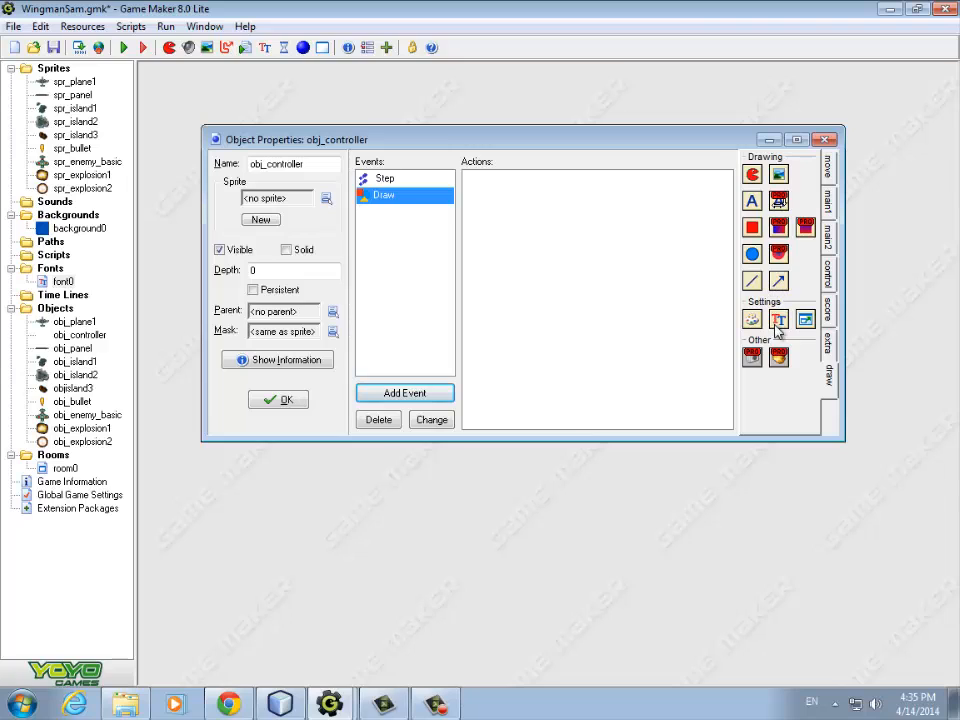
Step: Add a Set Font action to obj_controller's Draw event that uses font0 with left alignment
{"action": "left_click_drag", "start_coordinate": [779, 319], "coordinate": [536, 218]}
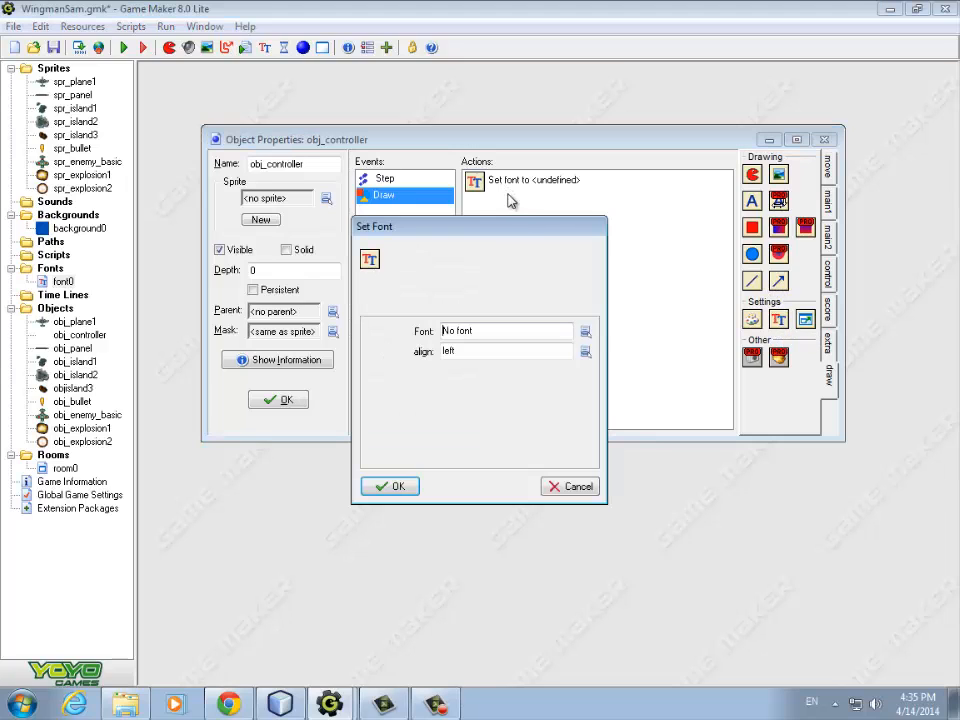
{"action": "left_click", "coordinate": [584, 332]}
{"action": "left_click", "coordinate": [620, 358]}
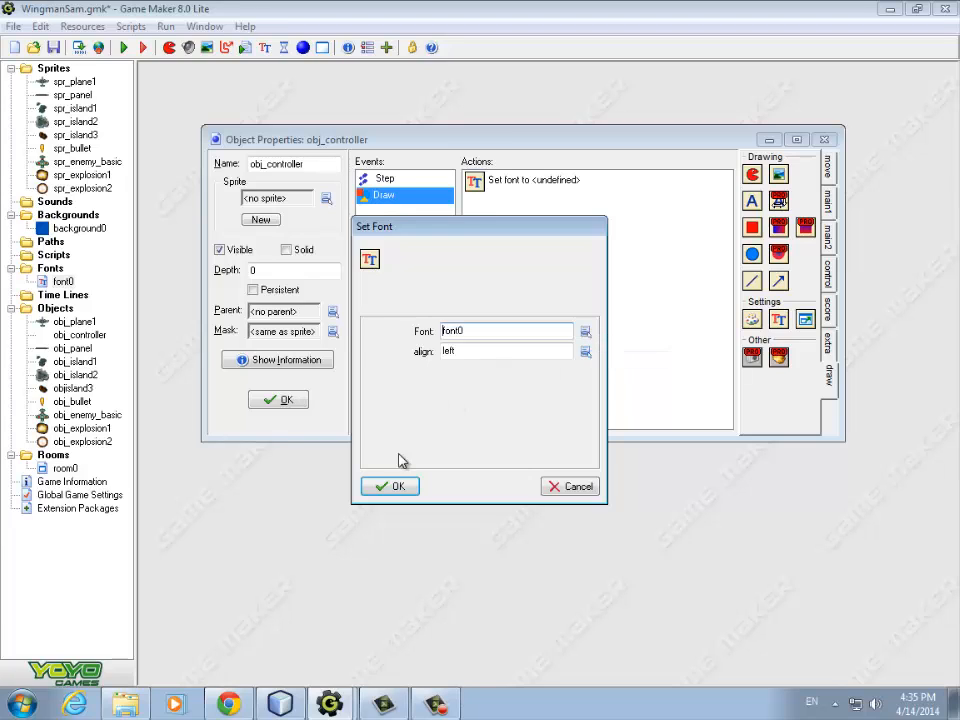
{"action": "left_click", "coordinate": [400, 489]}
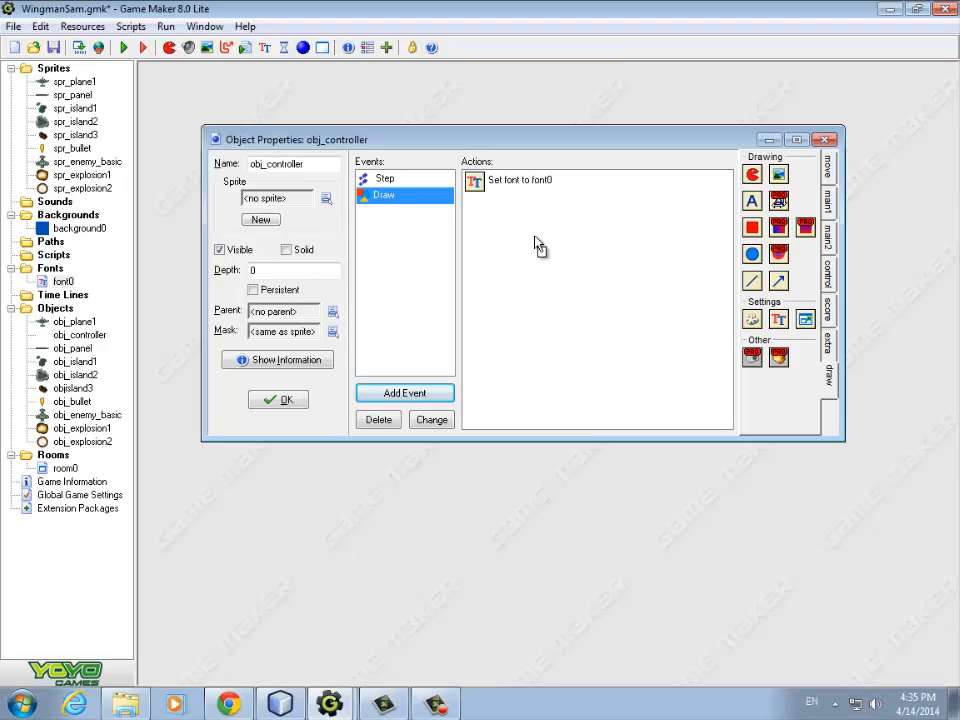
Step: Add a Set Color action with pure red below the font action in obj_controller's Draw event
{"action": "left_click_drag", "start_coordinate": [490, 217], "coordinate": [491, 218]}
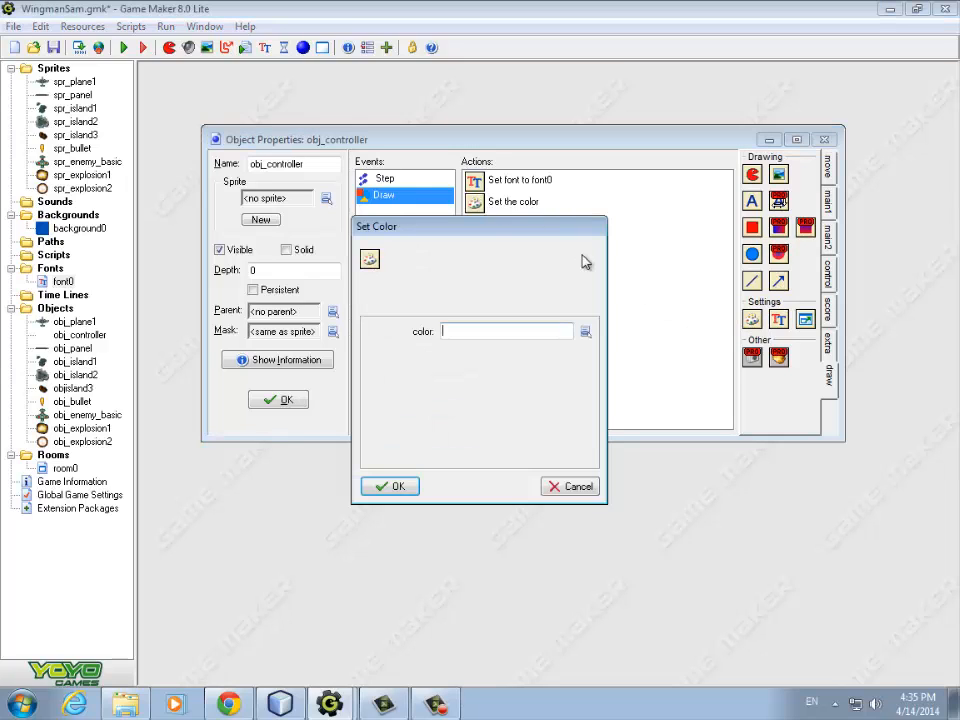
{"action": "left_click", "coordinate": [585, 332]}
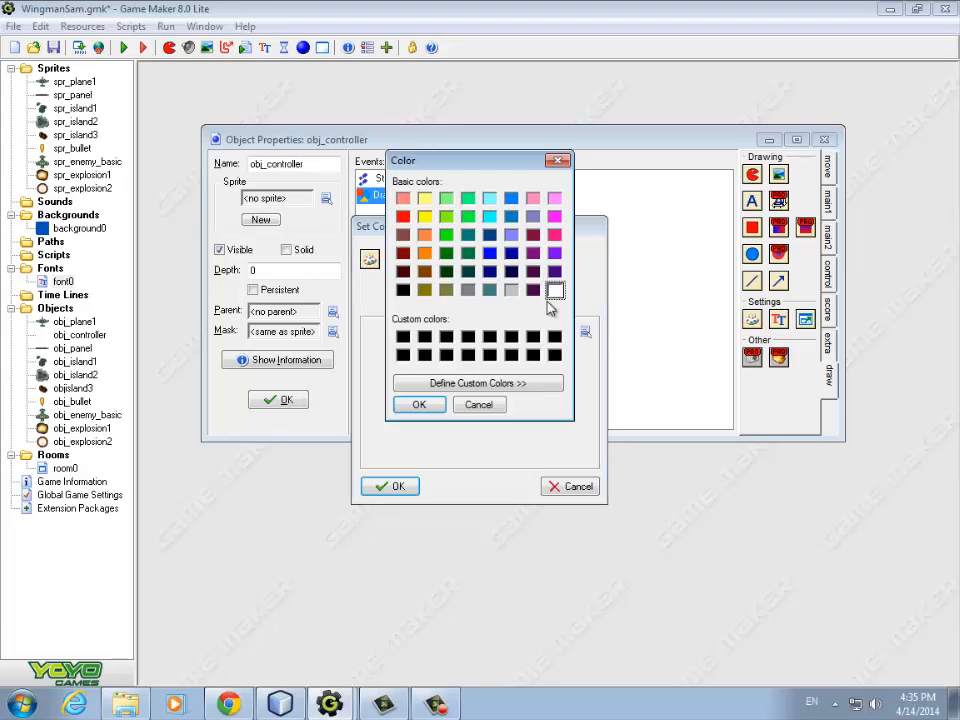
{"action": "left_click", "coordinate": [404, 216]}
{"action": "left_click", "coordinate": [424, 404]}
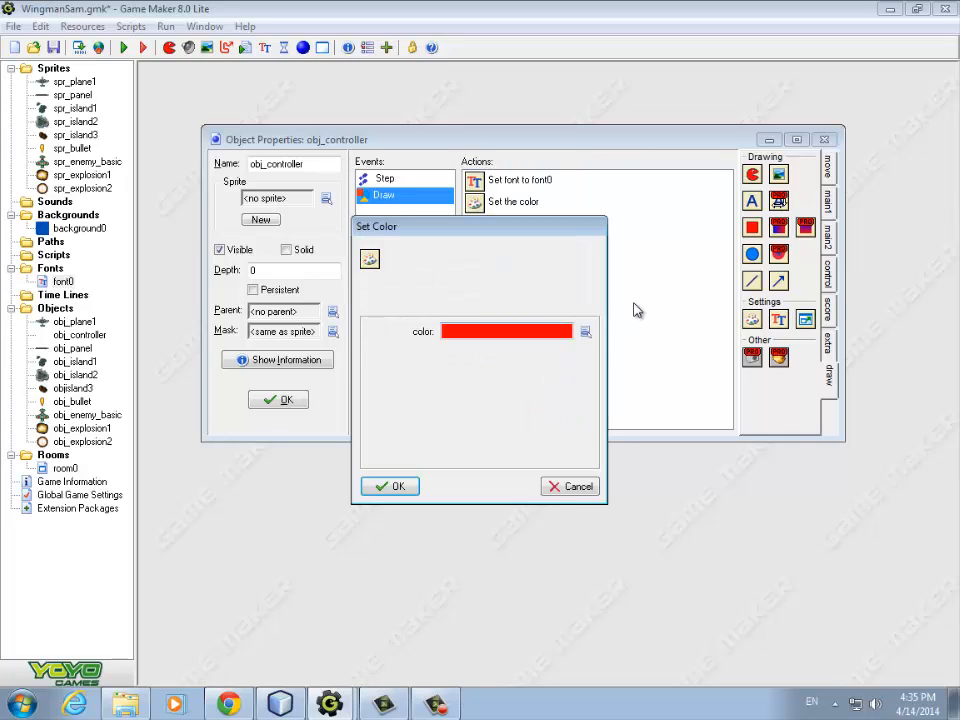
{"action": "left_click", "coordinate": [405, 489]}
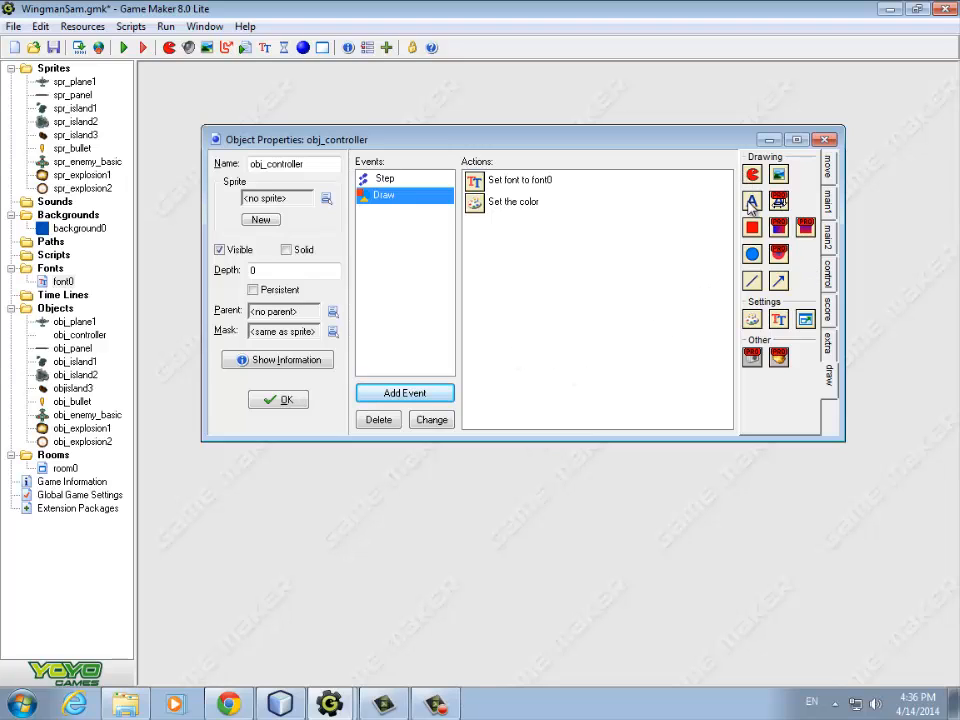
Step: Add a Draw Text action showing "Damage" at x 40 and y view_yview + 424 to the Draw event, and save the game
{"action": "left_click_drag", "start_coordinate": [531, 232], "coordinate": [482, 240]}
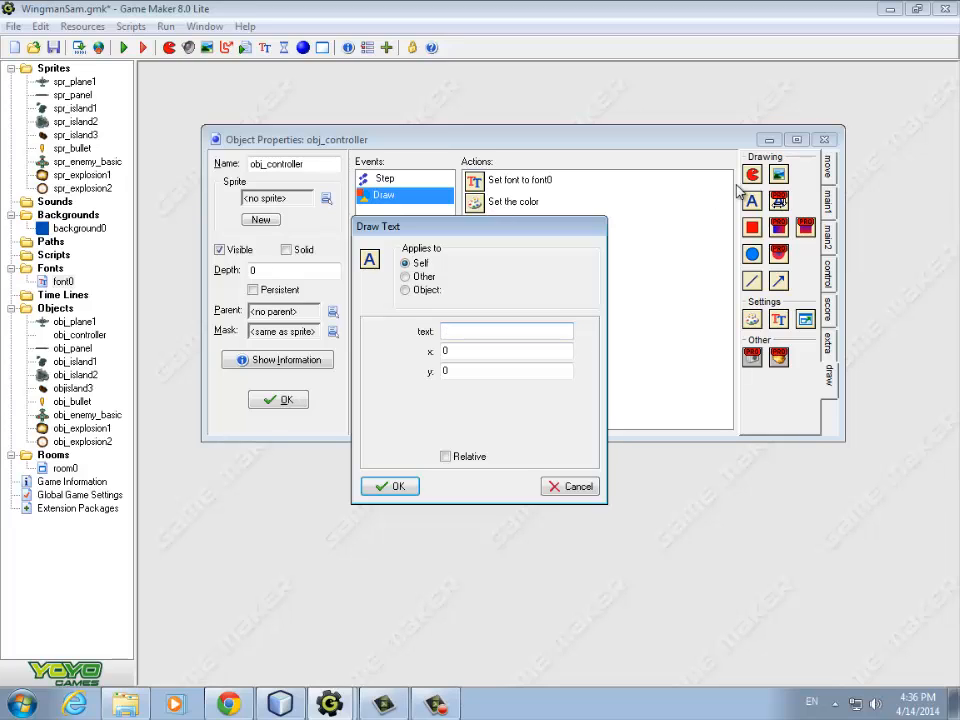
{"action": "type", "text": "Damage"}
{"action": "double_click", "coordinate": [444, 351]}
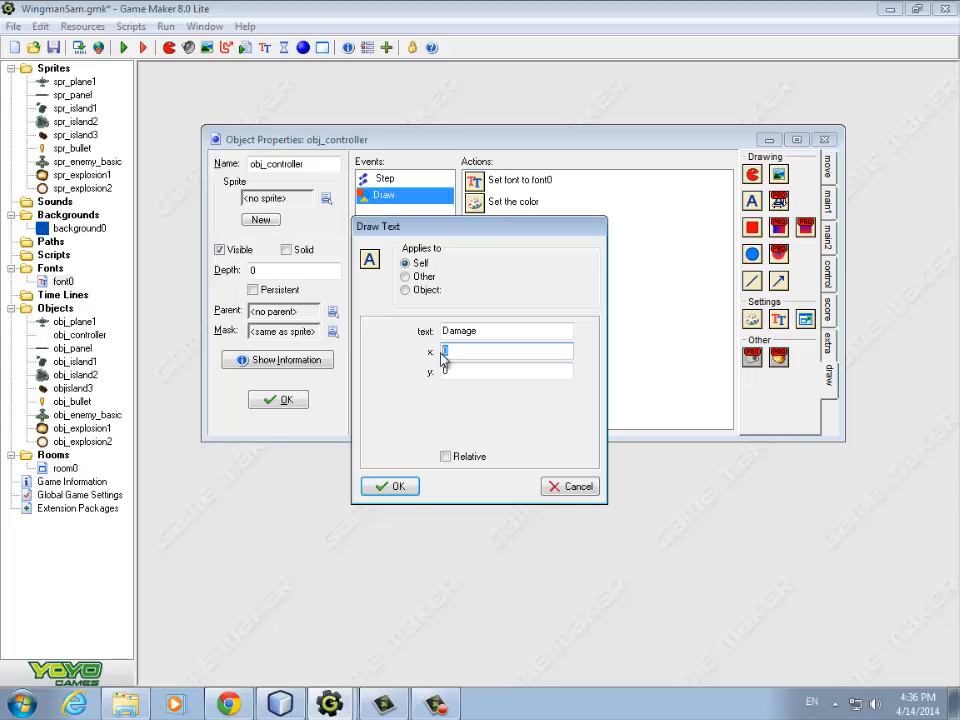
{"action": "type", "text": "40"}
{"action": "double_click", "coordinate": [444, 370]}
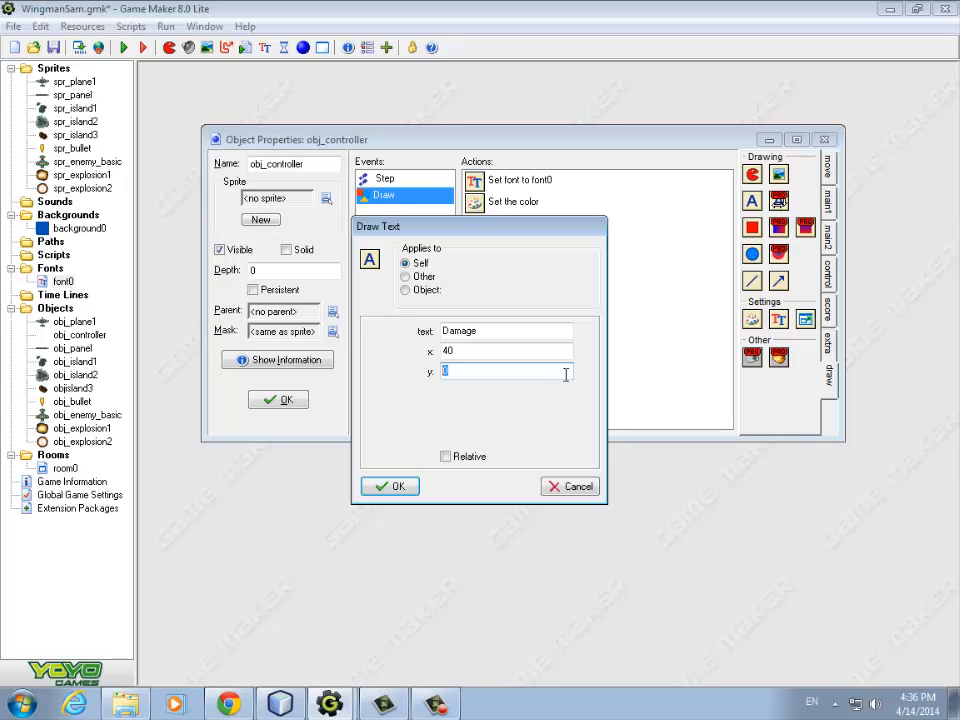
{"action": "type", "text": "424"}
{"action": "key", "text": "Home"}
{"action": "type", "text": "view_yview +"}
{"action": "left_click", "coordinate": [395, 487]}
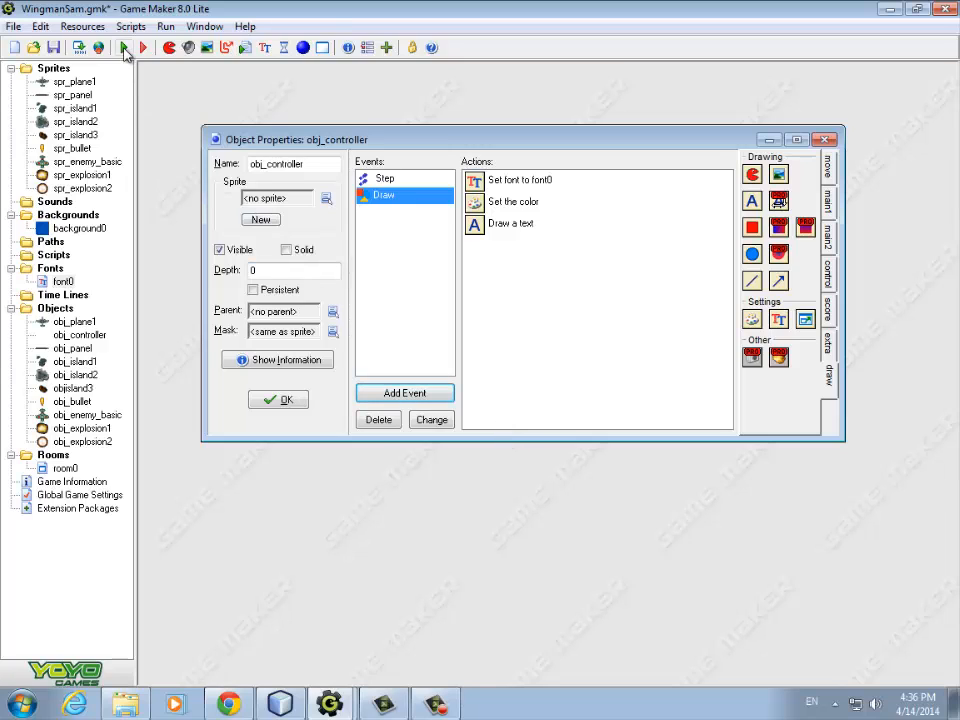
{"action": "left_click", "coordinate": [53, 47]}
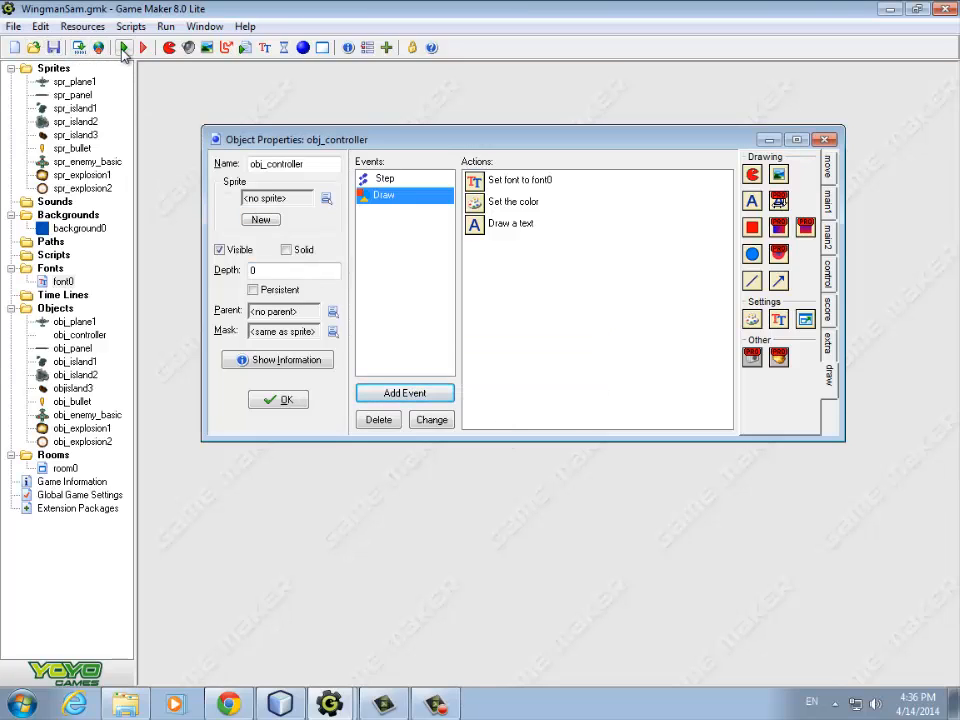
Step: Set obj_controller's depth to -101, accept the object's changes, and test-run the game
{"action": "double_click", "coordinate": [256, 270]}
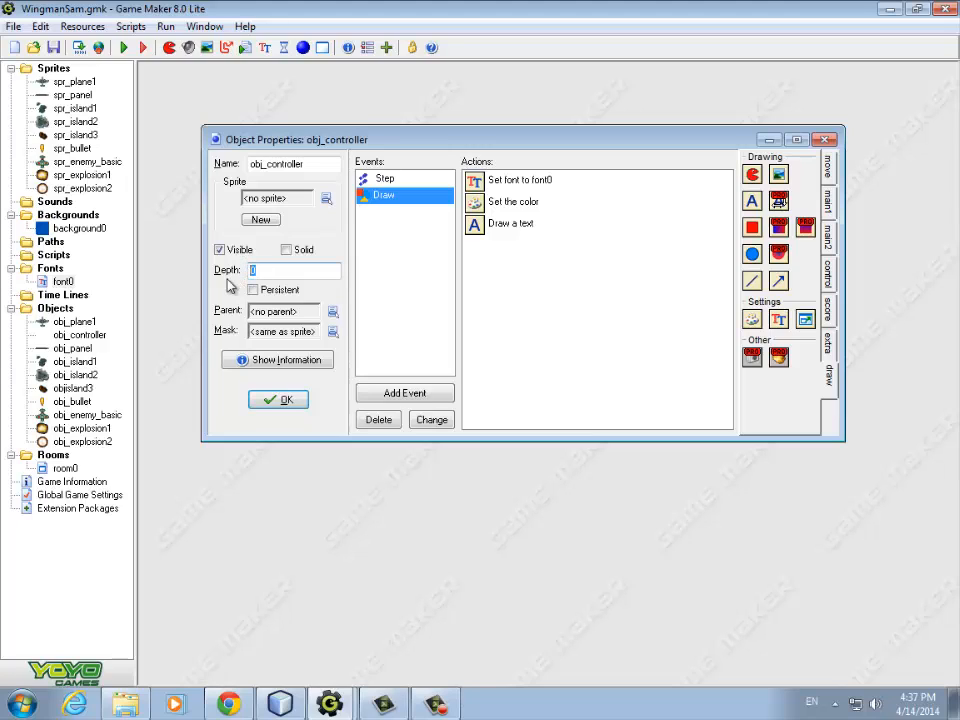
{"action": "type", "text": "-101"}
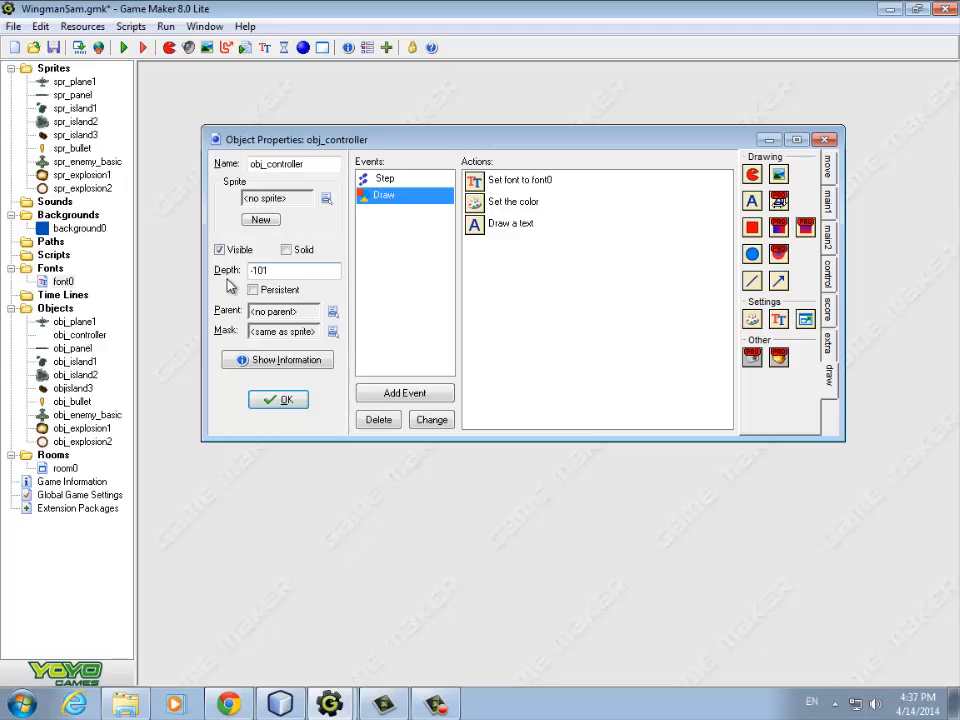
{"action": "left_click", "coordinate": [279, 399]}
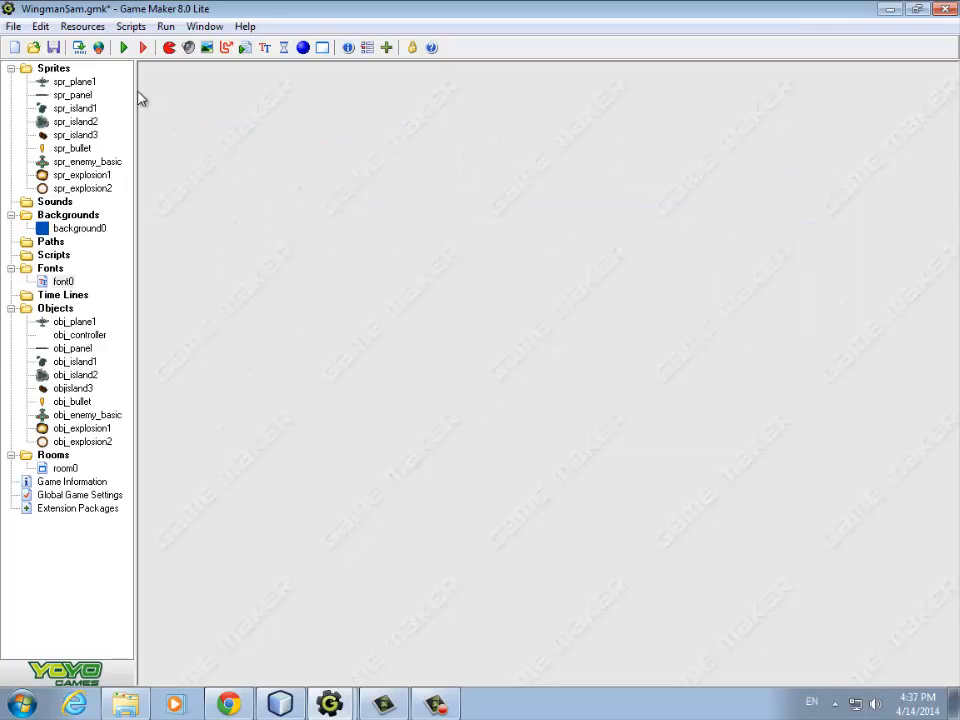
{"action": "left_click", "coordinate": [123, 47]}
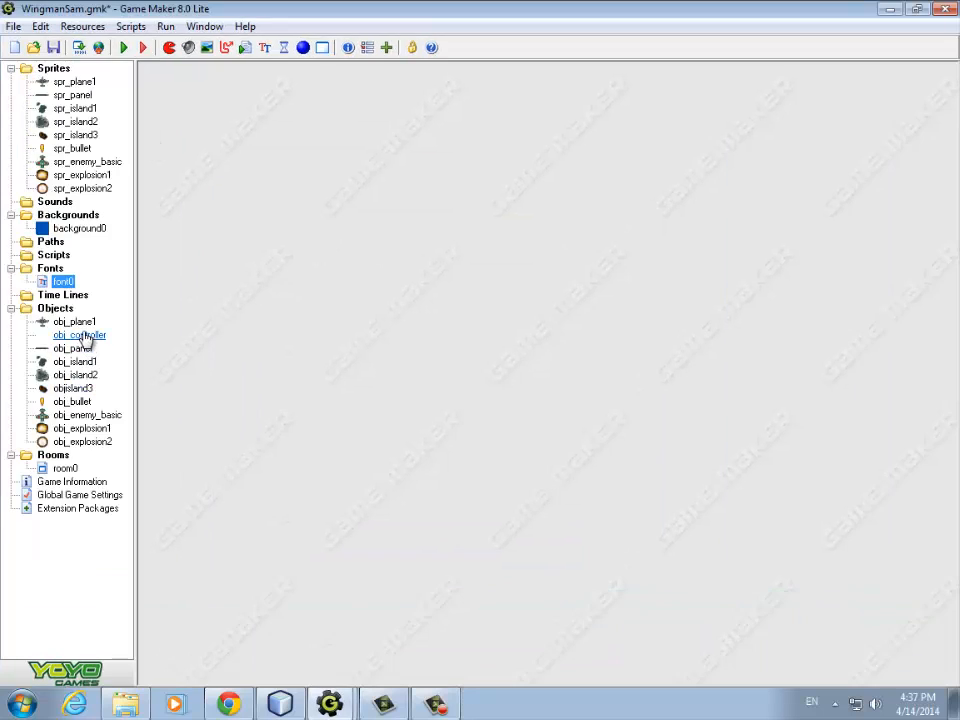
Step: Add a Draw Score action at x 400 and y view_yview + 424 to obj_controller's Draw event, and test-run the game
{"action": "double_click", "coordinate": [85, 334]}
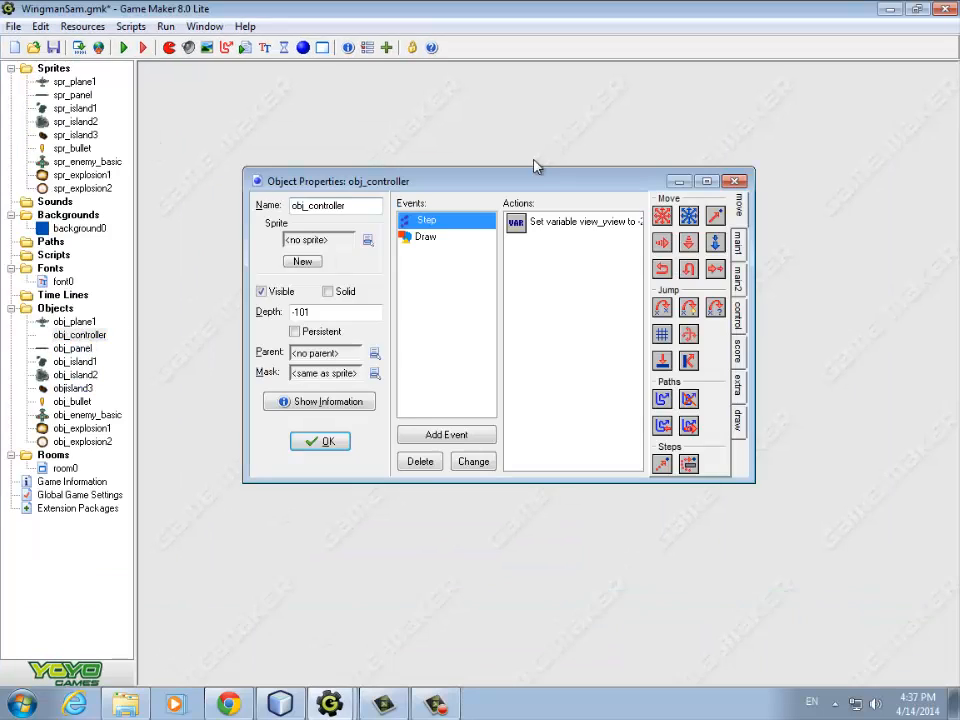
{"action": "left_click", "coordinate": [440, 237]}
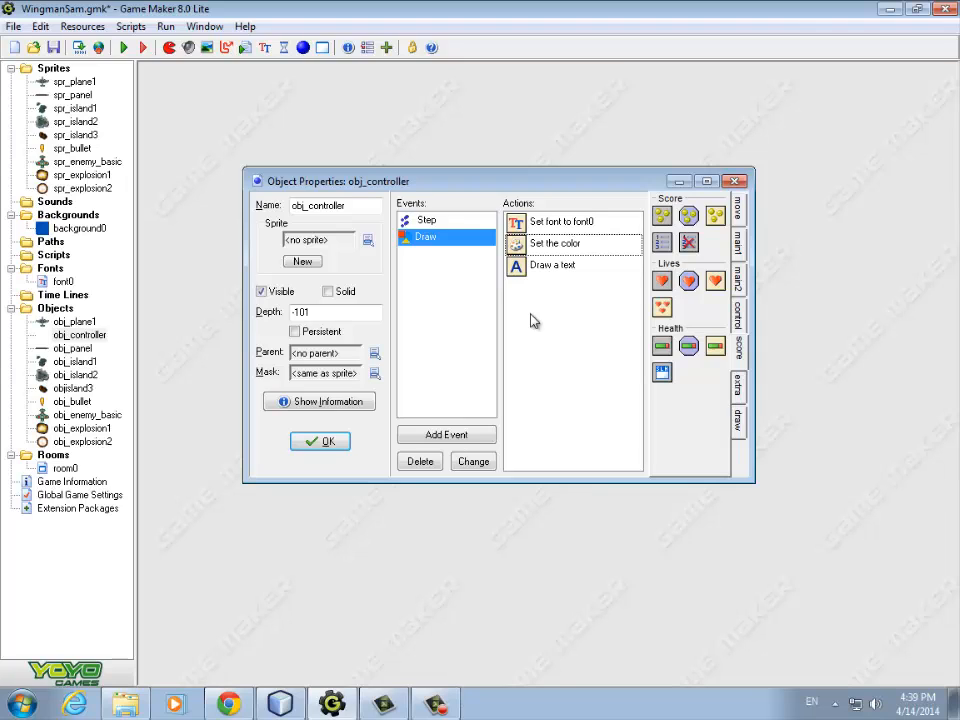
{"action": "mouse_move", "coordinate": [718, 222]}
{"action": "left_mouse_down"}
{"action": "mouse_move", "coordinate": [530, 183]}
{"action": "mouse_move", "coordinate": [574, 326]}
{"action": "mouse_move", "coordinate": [533, 303]}
{"action": "left_mouse_up"}
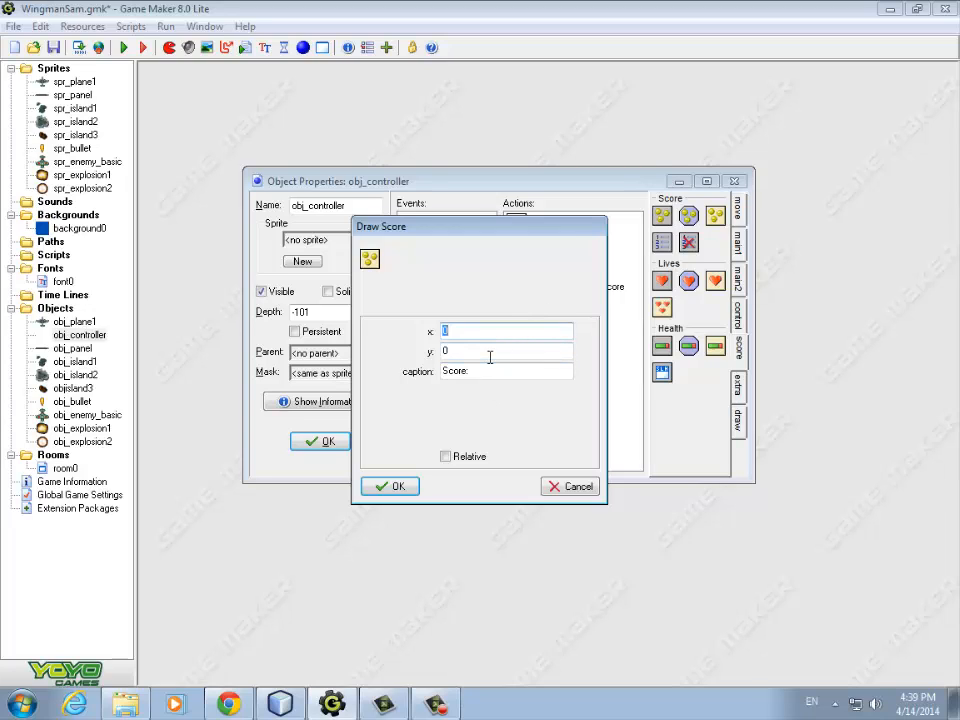
{"action": "type", "text": "400"}
{"action": "key", "text": "Tab"}
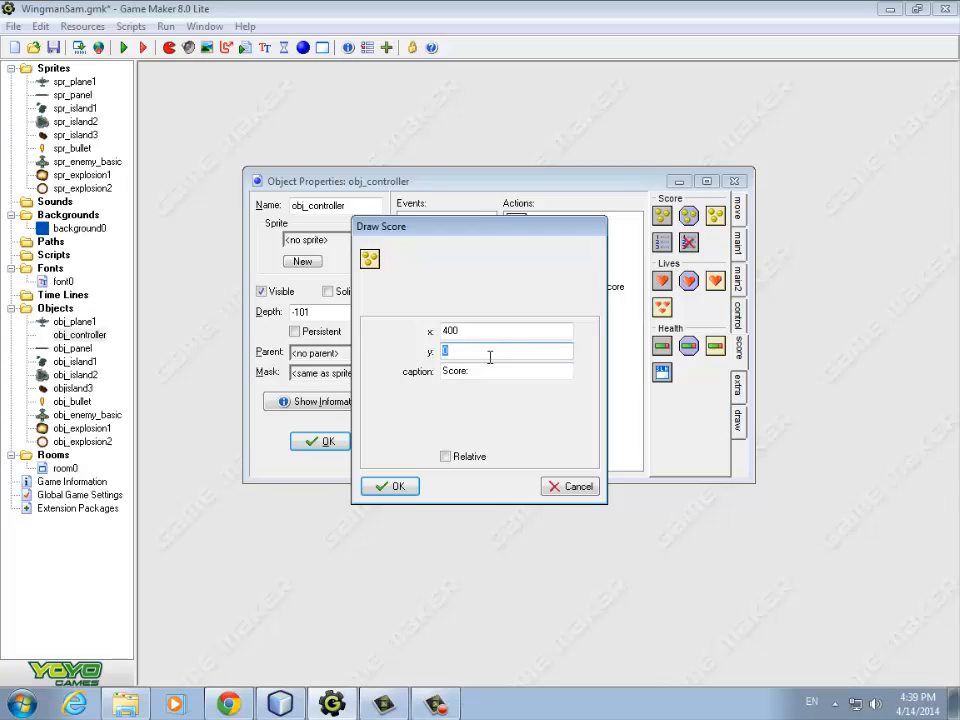
{"action": "type", "text": "view_yview + 424"}
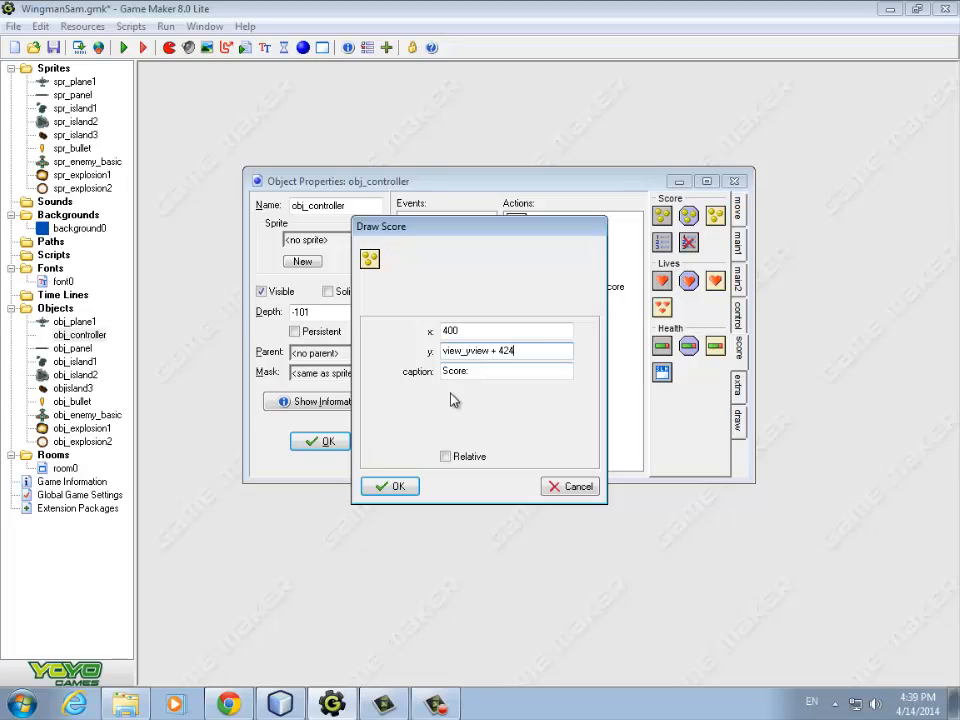
{"action": "left_click", "coordinate": [400, 487]}
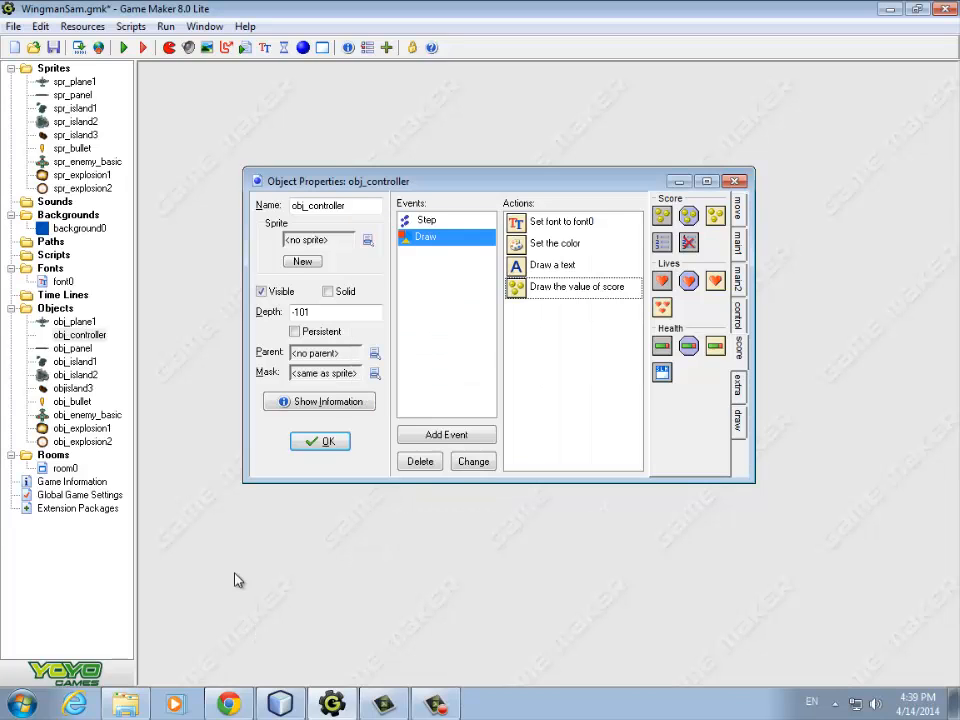
{"action": "left_click", "coordinate": [125, 48]}
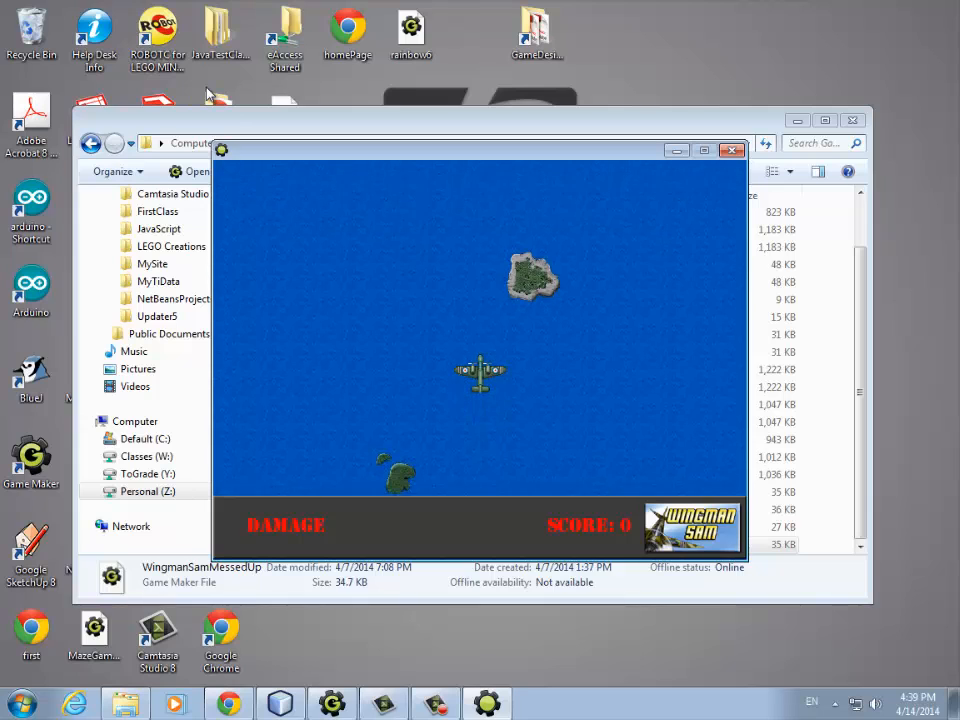
{"action": "key", "text": "Escape"}
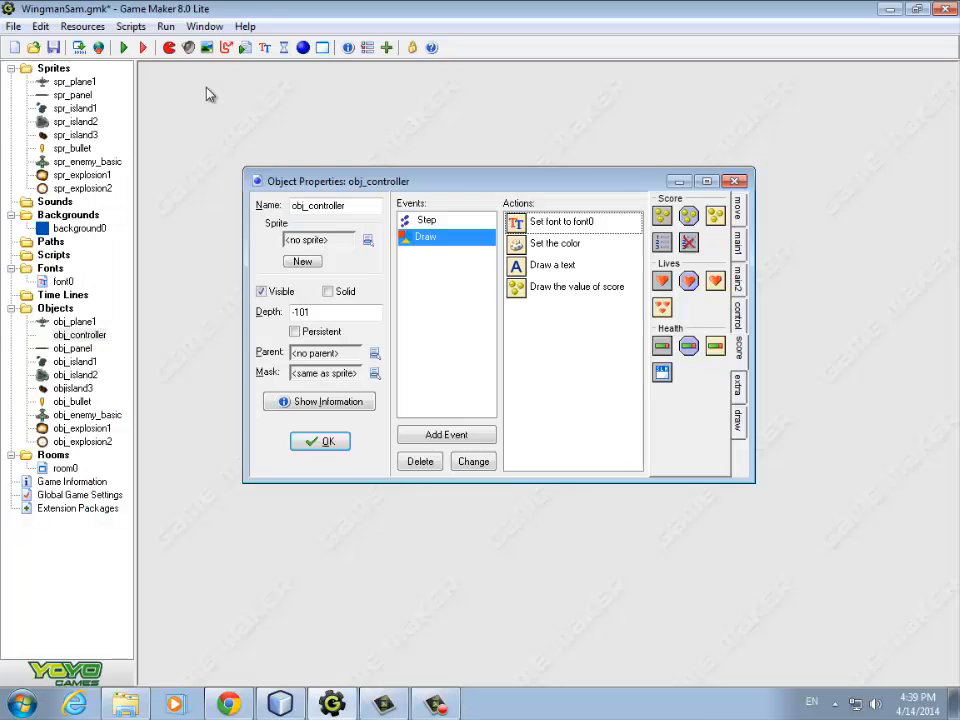
Step: Change the color of the Set Color action in obj_controller's Draw event to white
{"action": "left_click", "coordinate": [552, 250]}
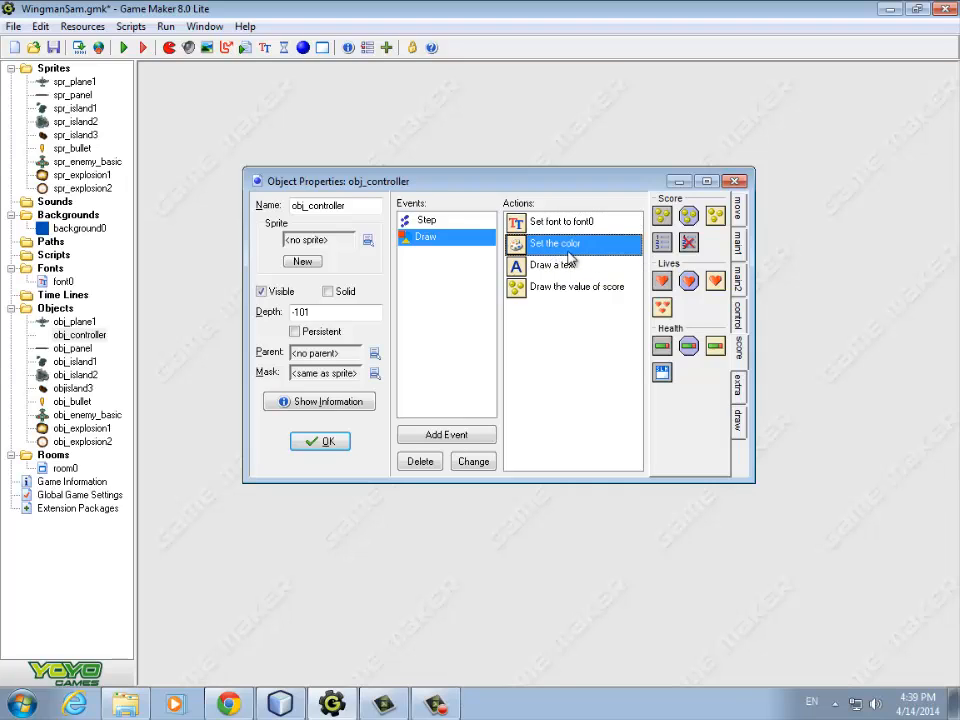
{"action": "double_click", "coordinate": [558, 243]}
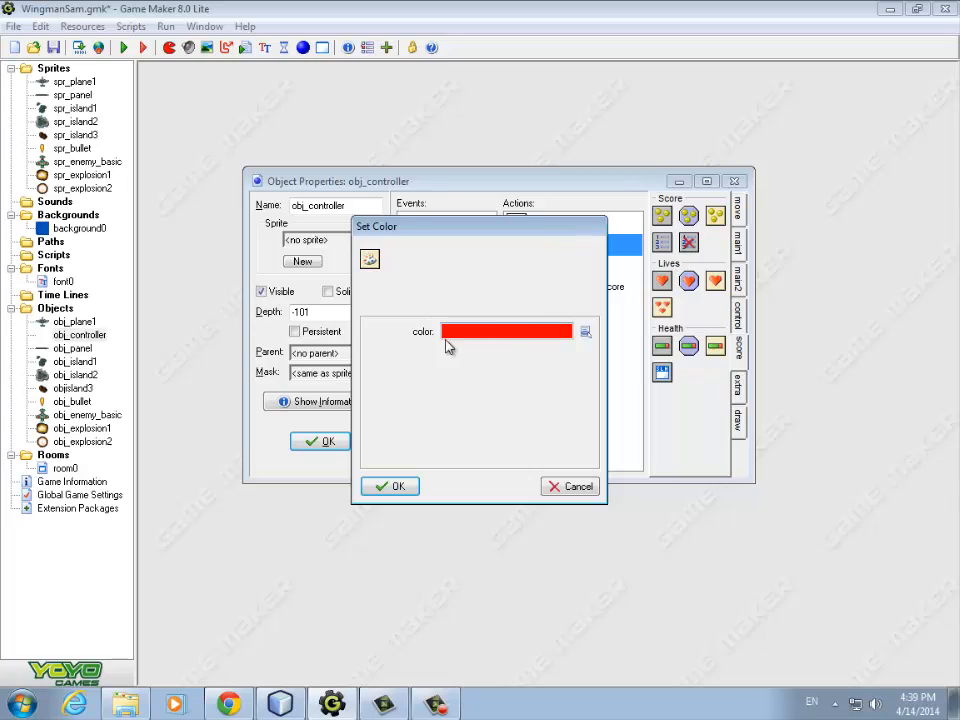
{"action": "left_click", "coordinate": [586, 332]}
{"action": "left_click", "coordinate": [427, 199]}
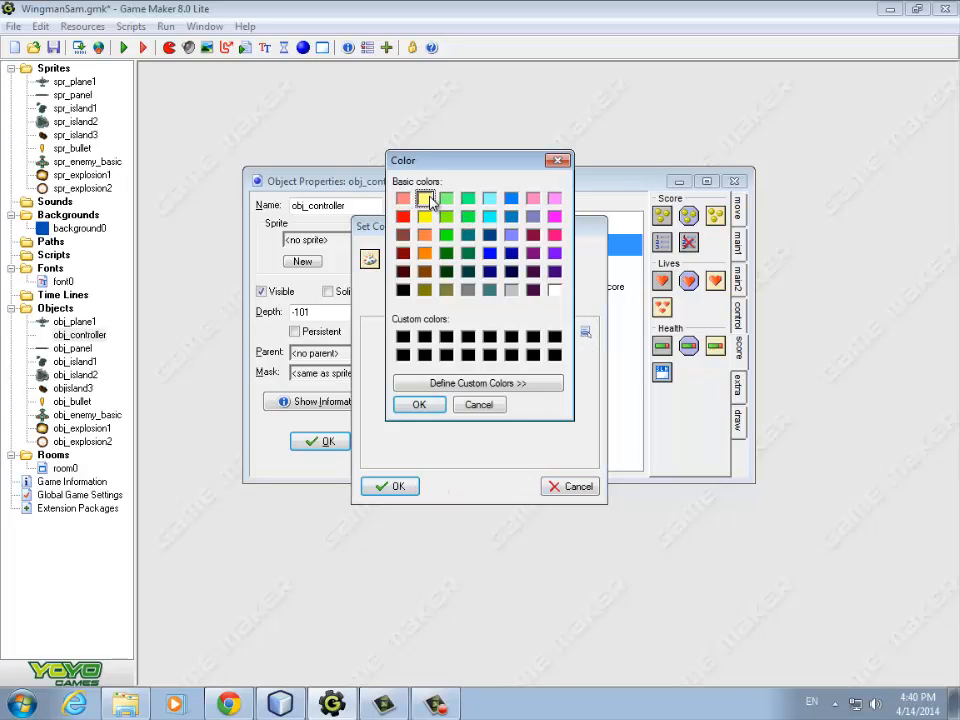
{"action": "left_click", "coordinate": [422, 406]}
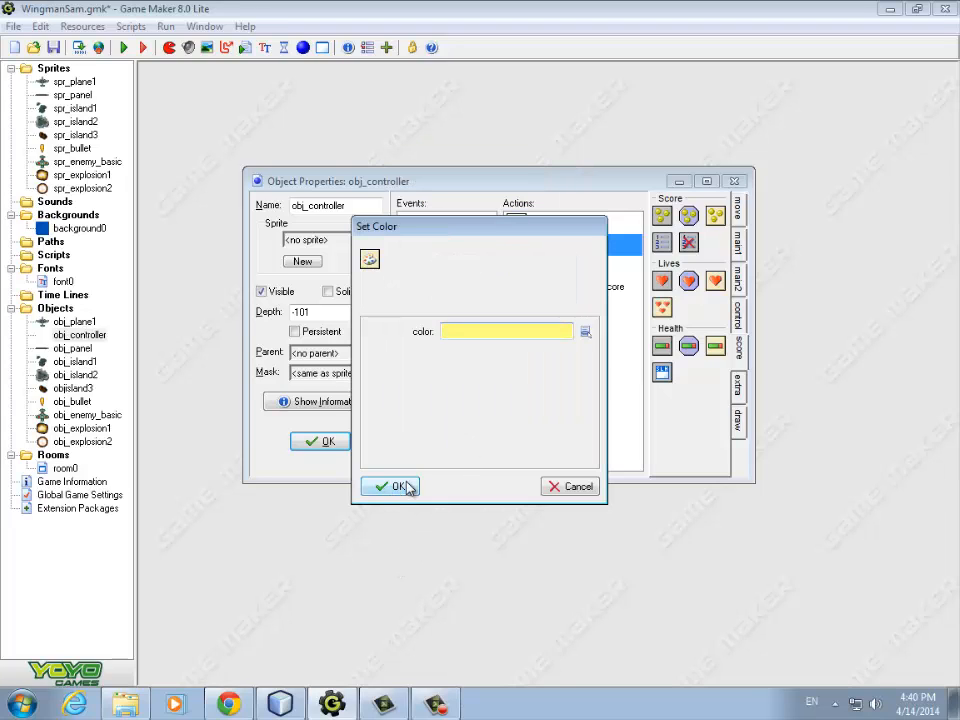
{"action": "left_click", "coordinate": [586, 332]}
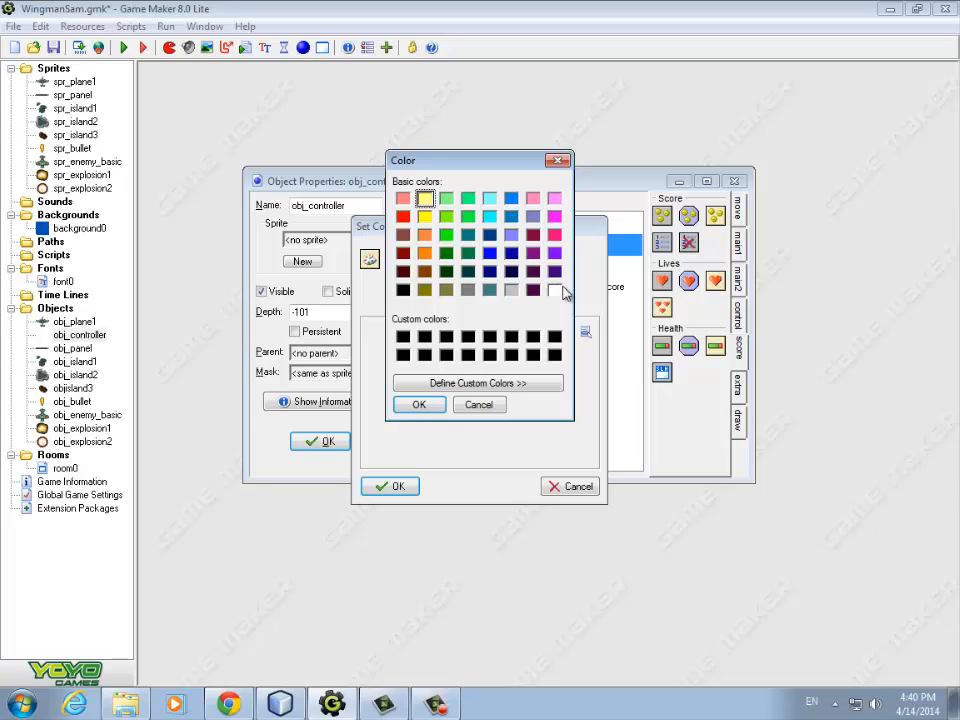
{"action": "left_click", "coordinate": [556, 291]}
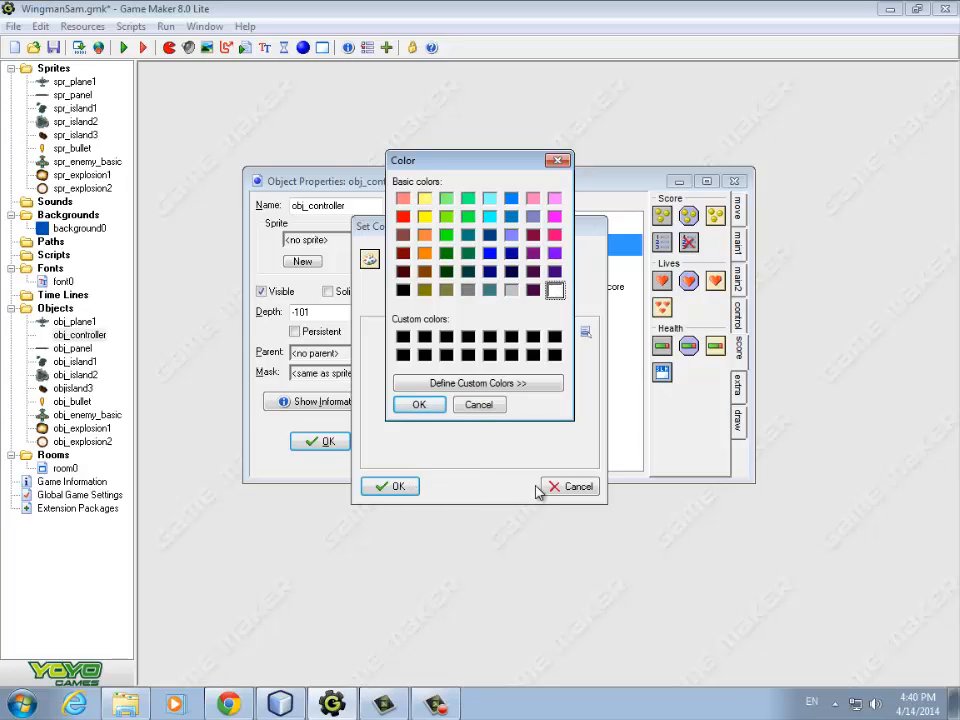
{"action": "left_click", "coordinate": [437, 404]}
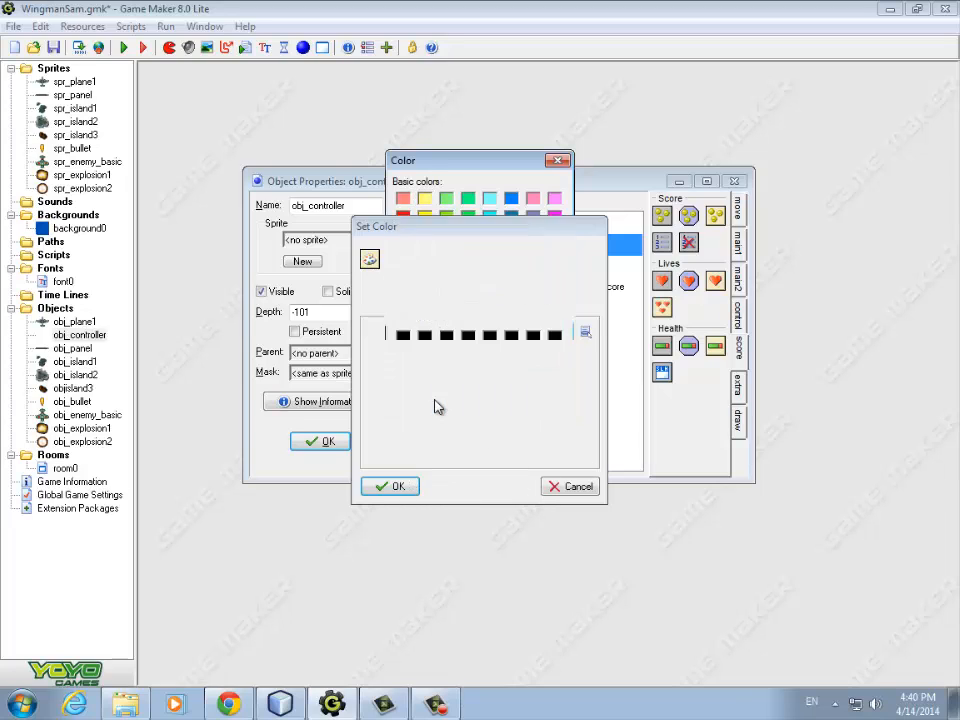
{"action": "left_click", "coordinate": [402, 490]}
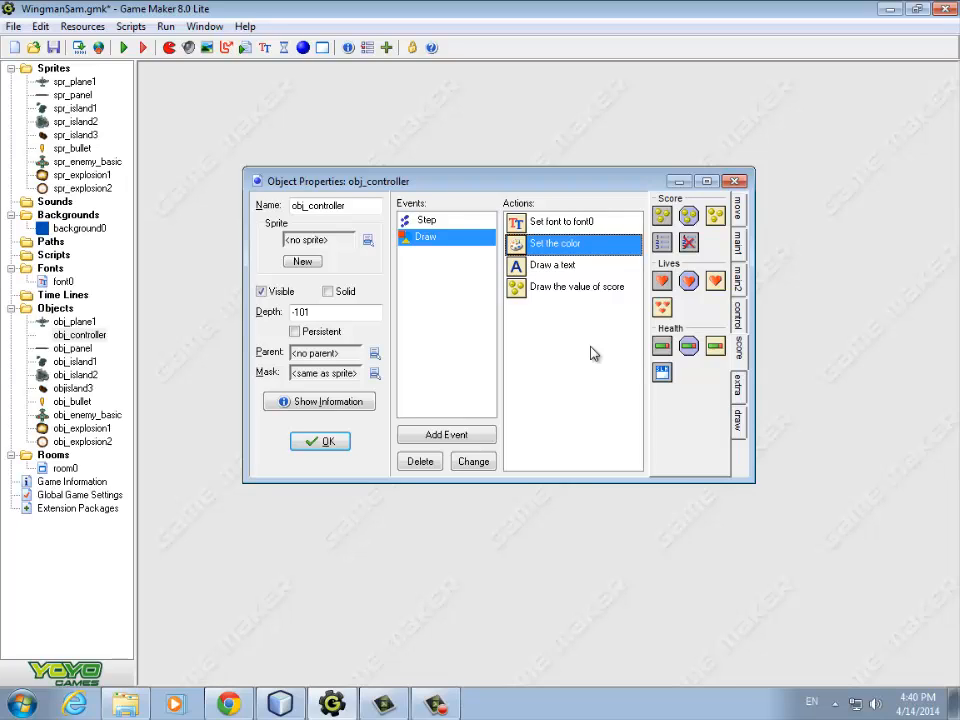
Step: Add a Draw Rectangle action with x1 150, y1 view_yview + 424, x2 250, y2 view_yview + 40 and outline style to the Draw event
{"action": "left_click", "coordinate": [738, 418]}
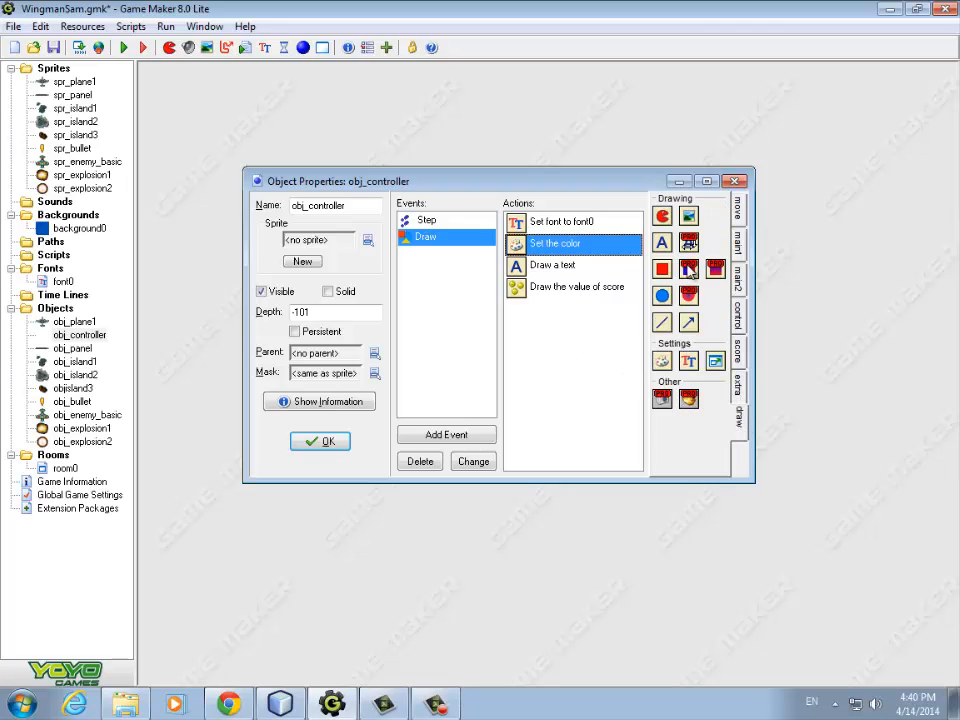
{"action": "mouse_move", "coordinate": [662, 277]}
{"action": "left_mouse_down"}
{"action": "mouse_move", "coordinate": [551, 326]}
{"action": "mouse_move", "coordinate": [521, 321]}
{"action": "mouse_move", "coordinate": [540, 326]}
{"action": "left_mouse_up"}
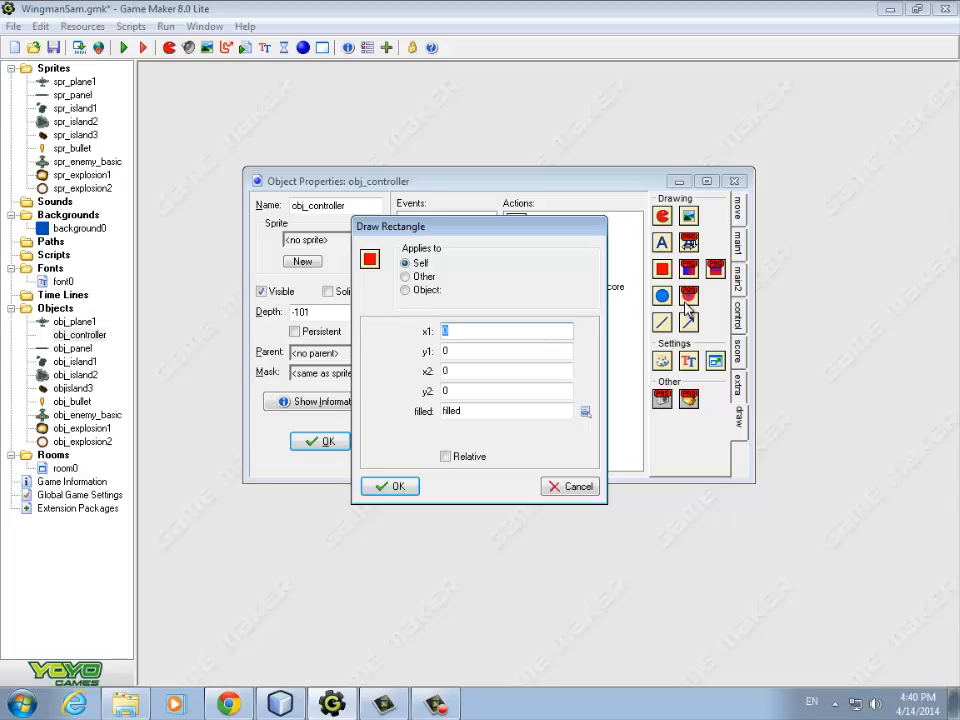
{"action": "type", "text": "150"}
{"action": "key", "text": "Tab"}
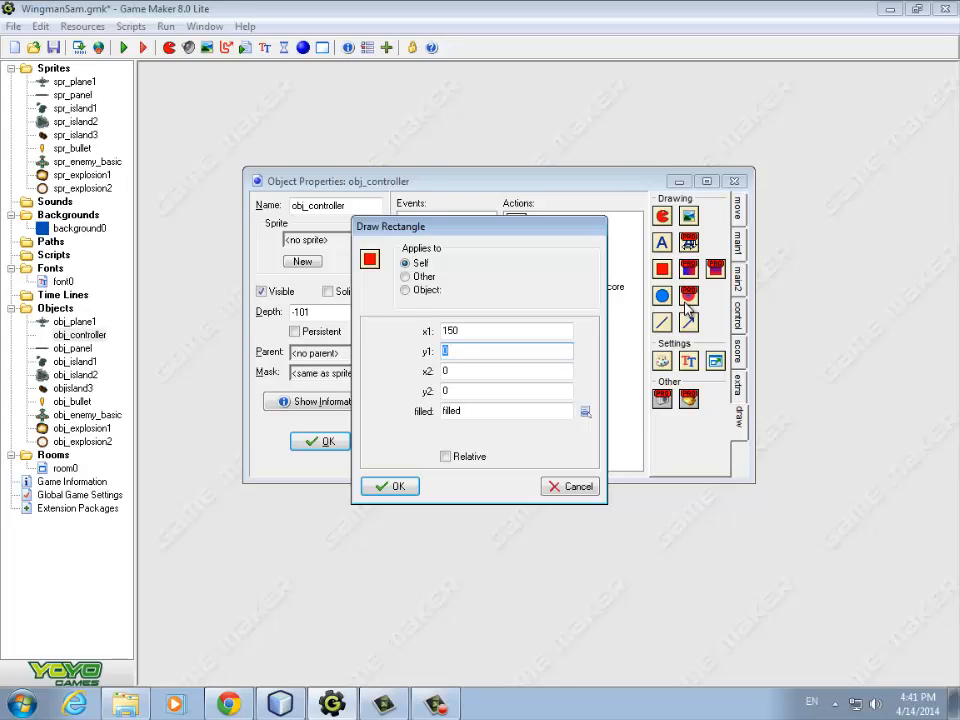
{"action": "type", "text": "view_yview + 424"}
{"action": "key", "text": "Tab"}
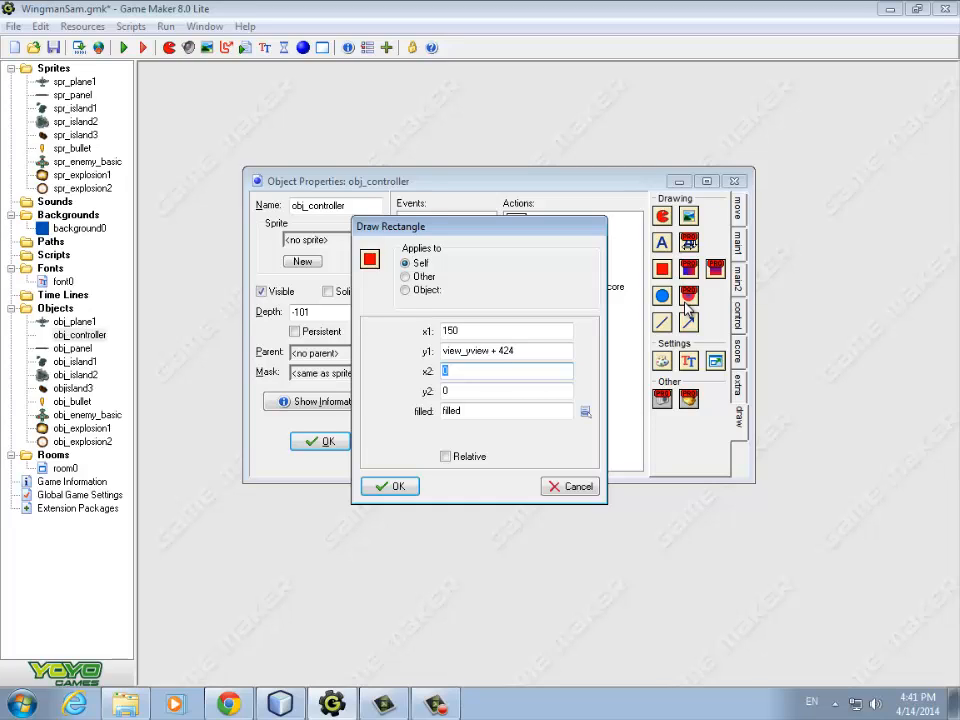
{"action": "type", "text": "250"}
{"action": "left_click_drag", "start_coordinate": [454, 391], "coordinate": [432, 391]}
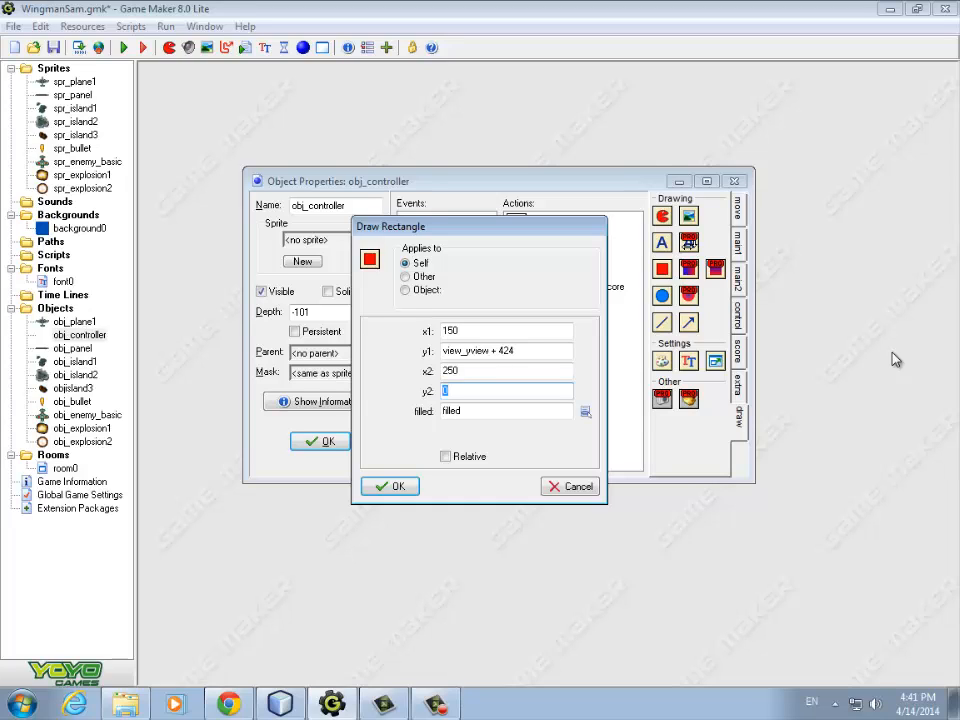
{"action": "type", "text": "view_yview + 40"}
{"action": "left_click", "coordinate": [585, 412]}
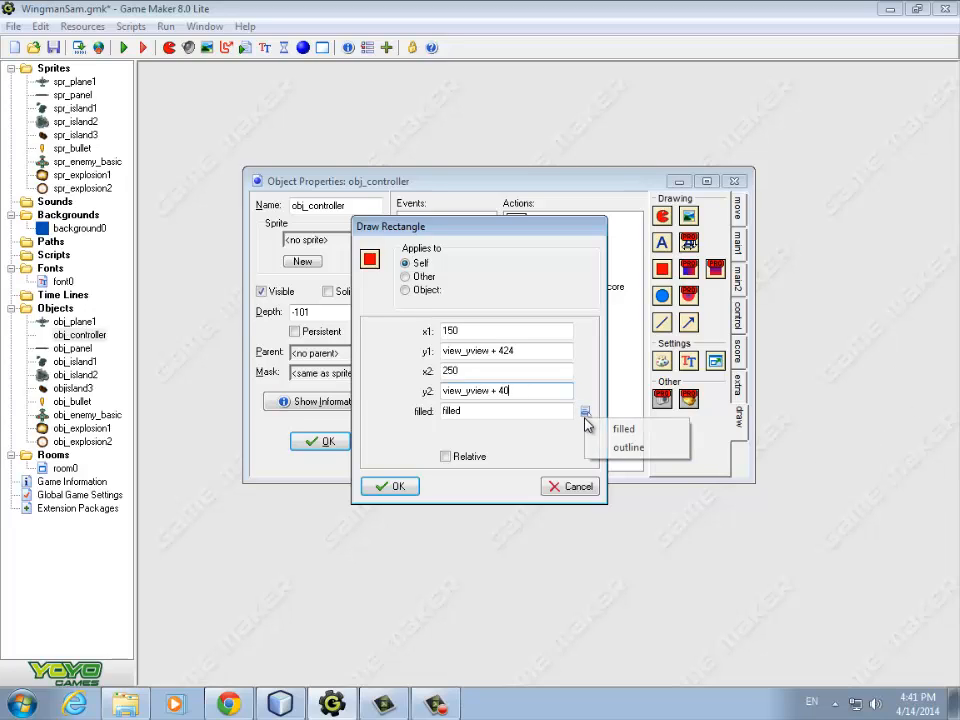
{"action": "left_click", "coordinate": [622, 448]}
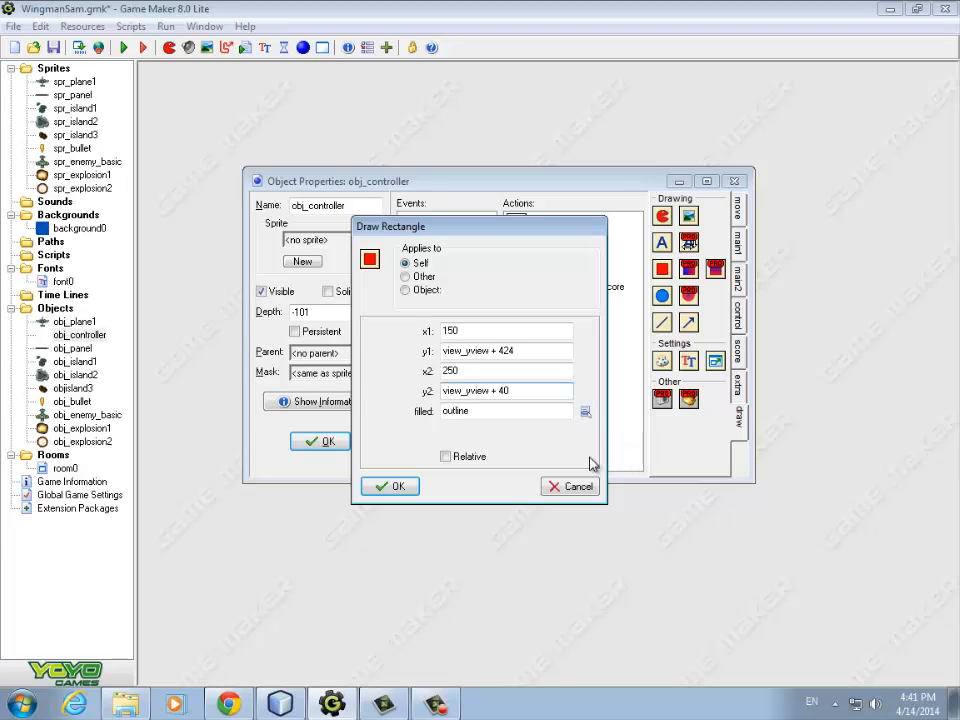
{"action": "left_click", "coordinate": [395, 487]}
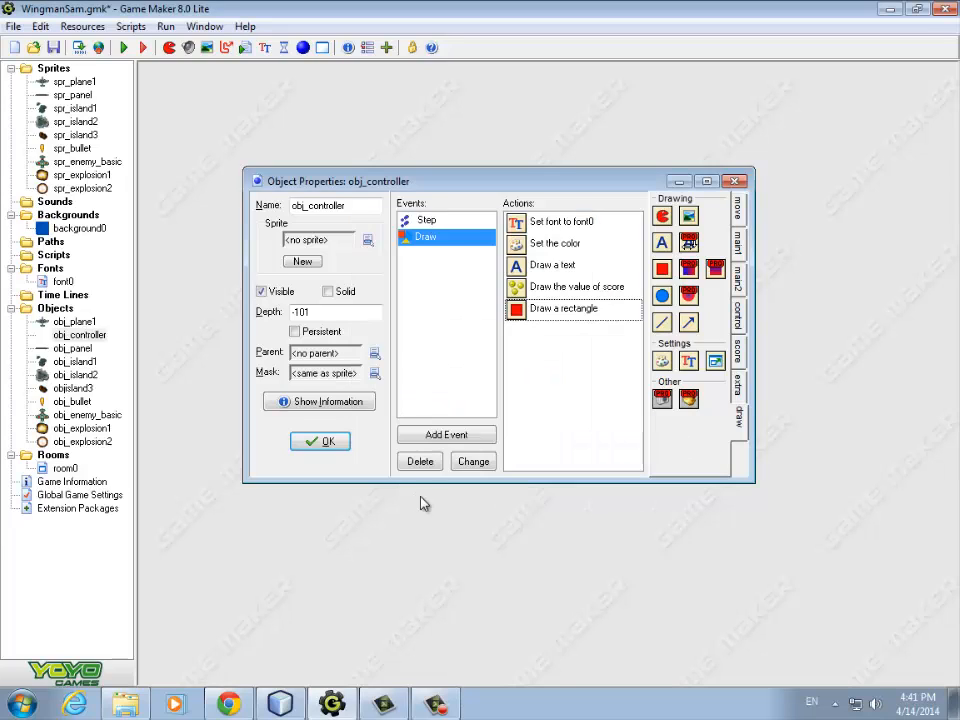
Step: Duplicate the Draw Rectangle action within obj_controller's Draw event
{"action": "right_click", "coordinate": [537, 312]}
{"action": "left_click", "coordinate": [591, 366]}
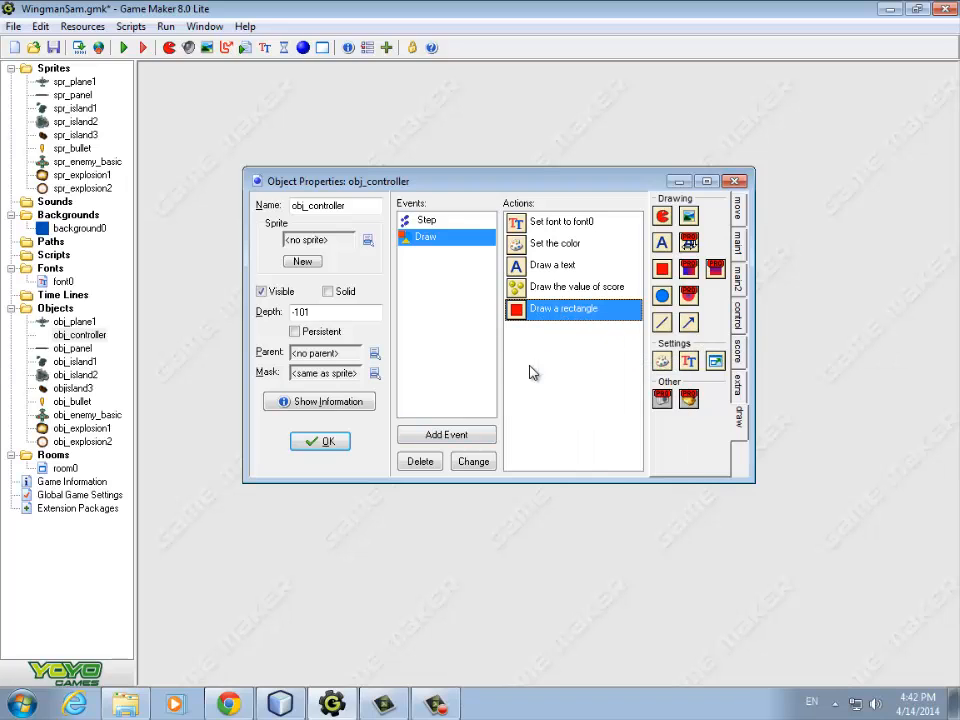
{"action": "right_click", "coordinate": [530, 368]}
{"action": "left_click", "coordinate": [566, 438]}
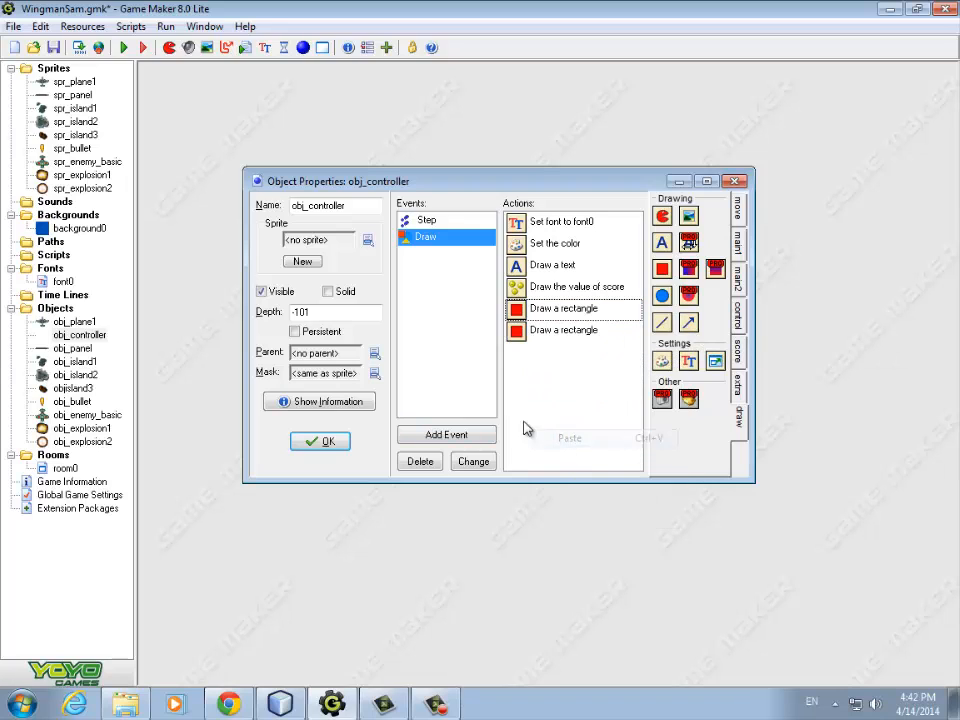
Step: Set the duplicated rectangle's x2 to 150 + obj_plane1.damage and its style to filled, and test-run the game
{"action": "double_click", "coordinate": [550, 333]}
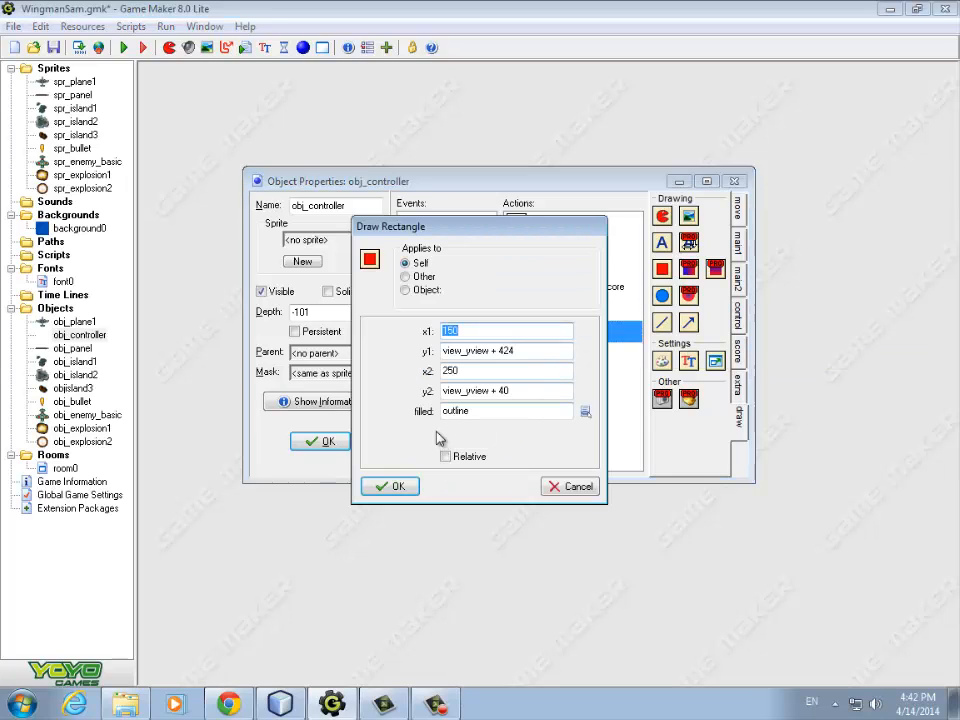
{"action": "left_click", "coordinate": [458, 371]}
{"action": "double_click", "coordinate": [458, 371]}
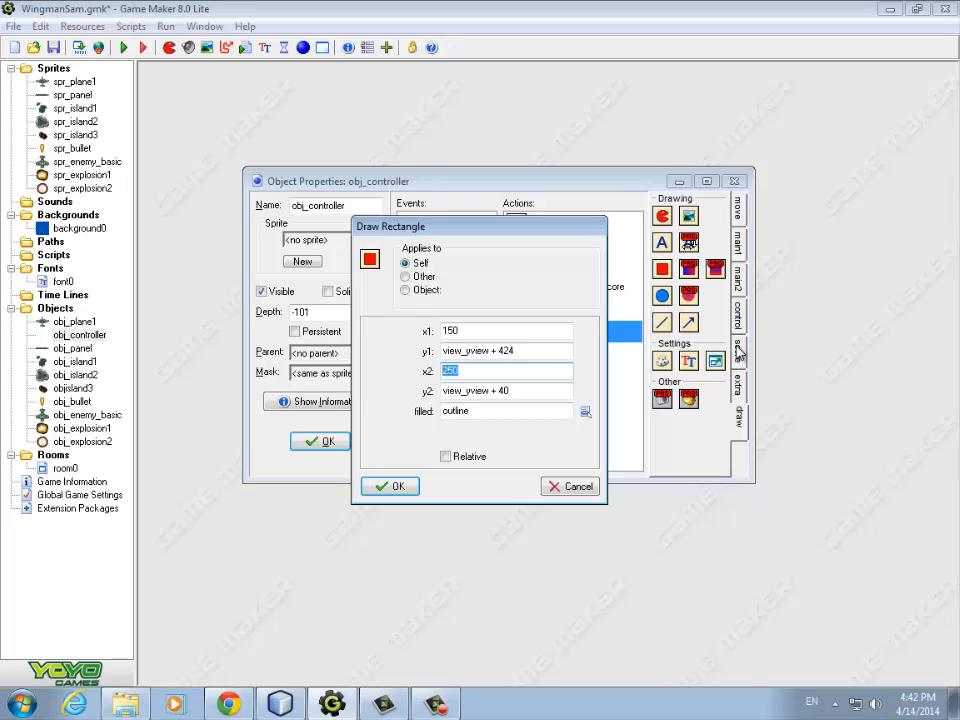
{"action": "type", "text": "150 + obj_plane1.damage"}
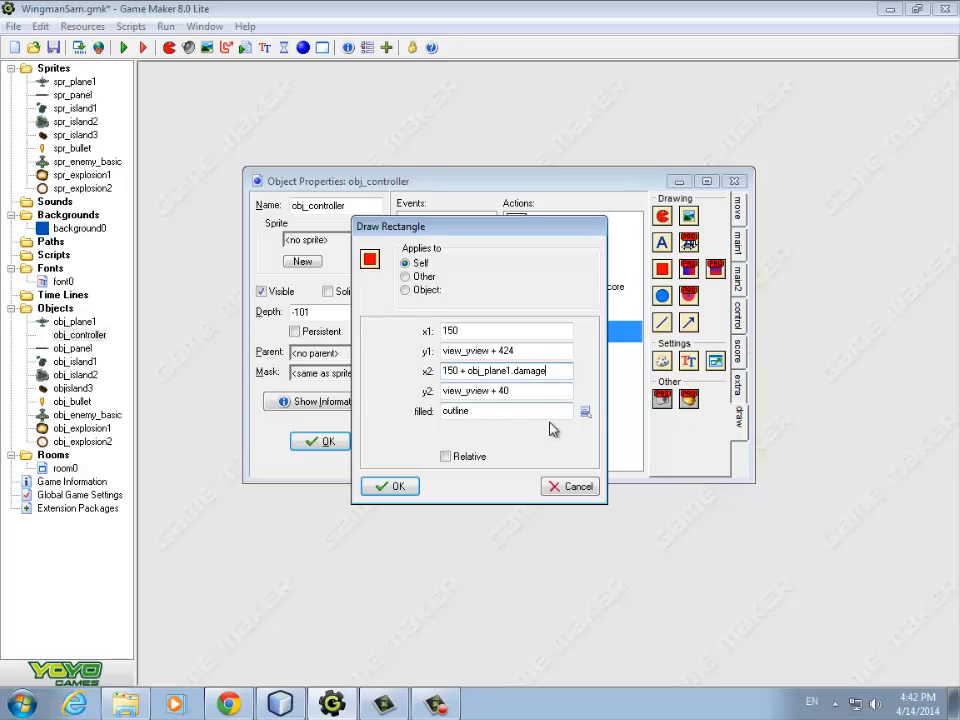
{"action": "left_click", "coordinate": [585, 412]}
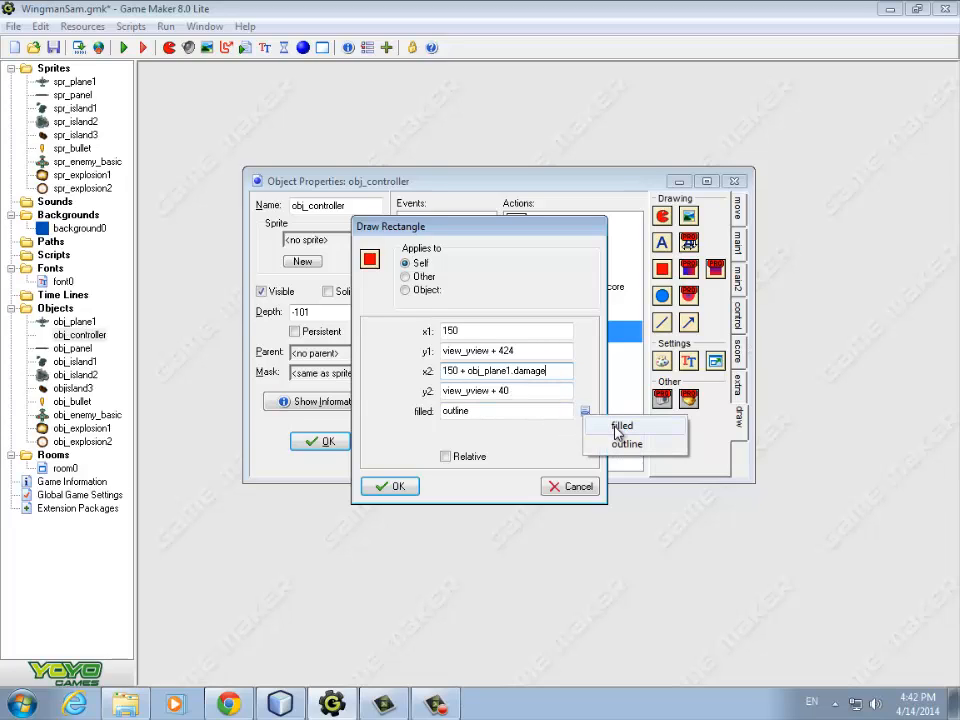
{"action": "left_click", "coordinate": [619, 430]}
{"action": "left_click", "coordinate": [398, 486]}
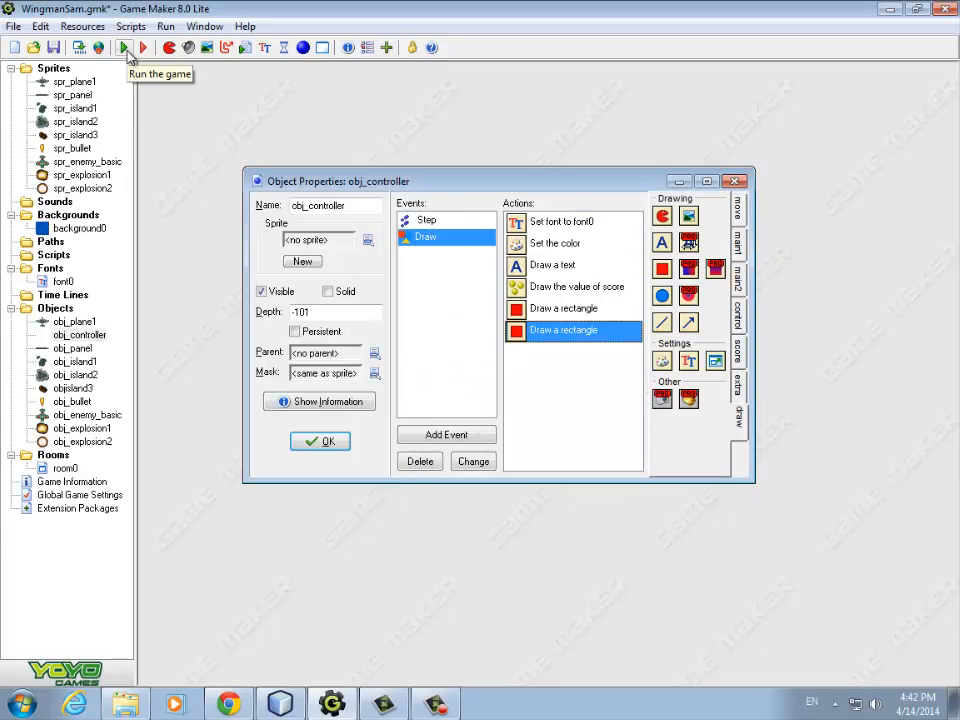
{"action": "left_click", "coordinate": [124, 49]}
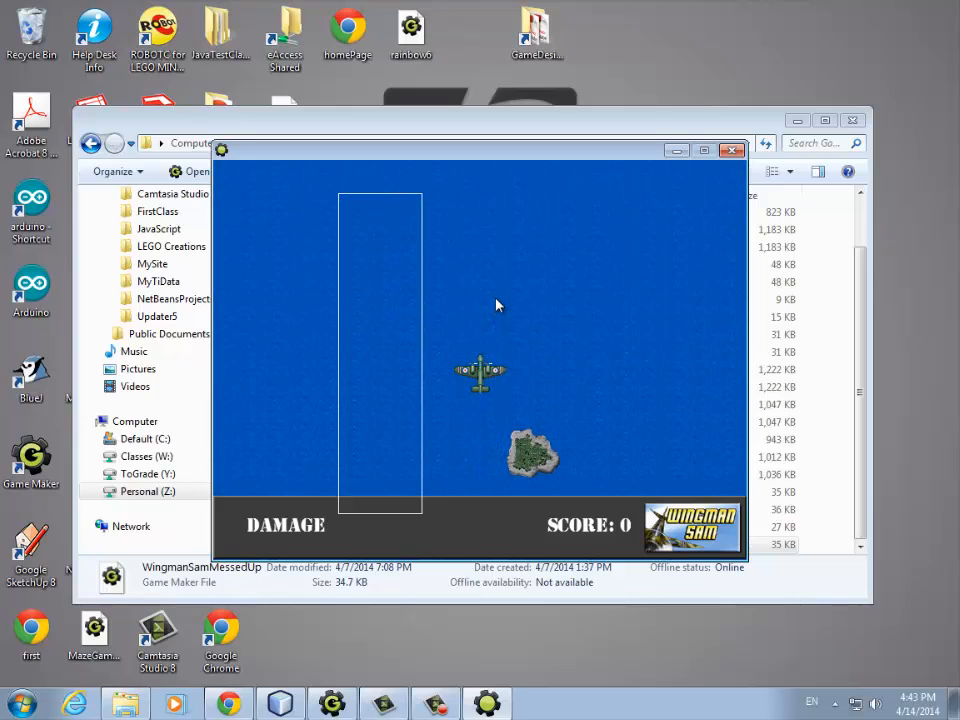
{"action": "key", "text": "Escape"}
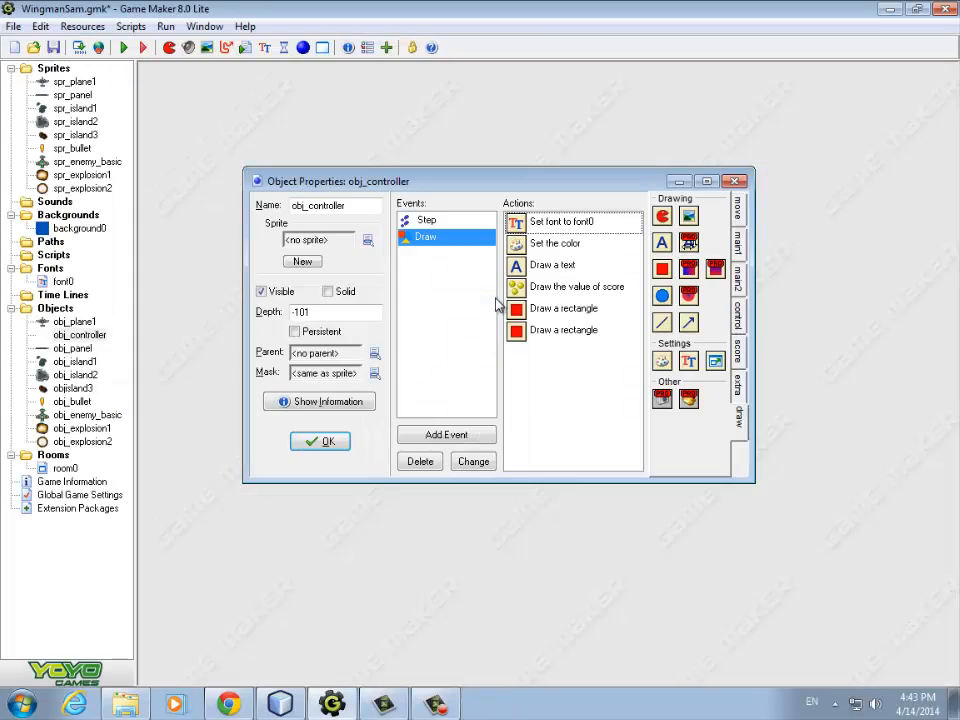
Step: Set the y2 of the outline rectangle in obj_controller's Draw event to view_yview + 444
{"action": "left_click", "coordinate": [548, 312]}
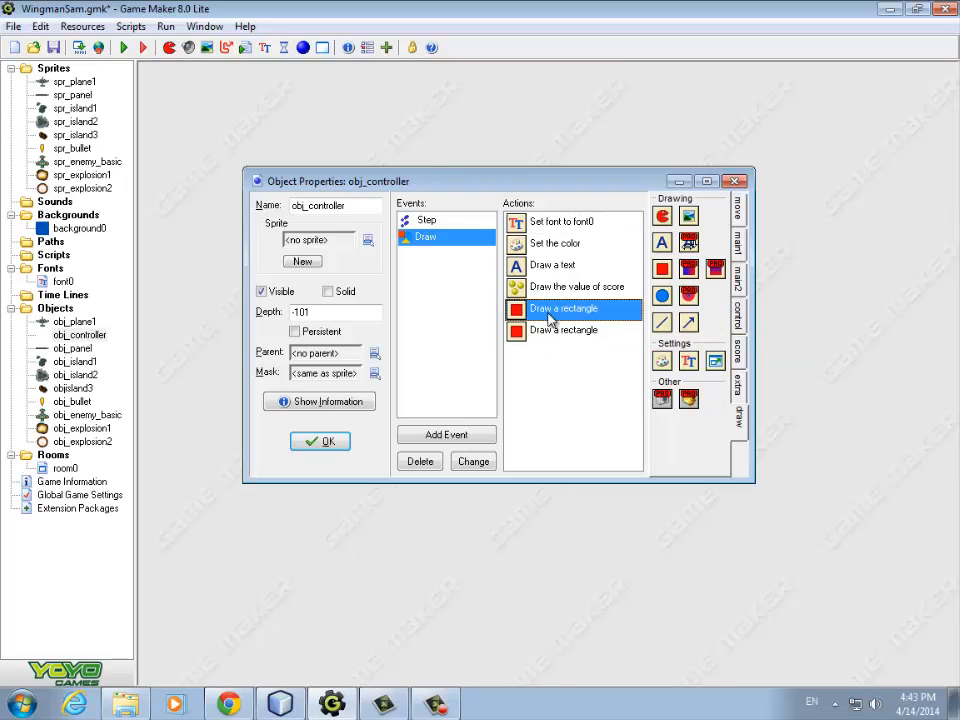
{"action": "double_click", "coordinate": [548, 314]}
{"action": "double_click", "coordinate": [502, 391]}
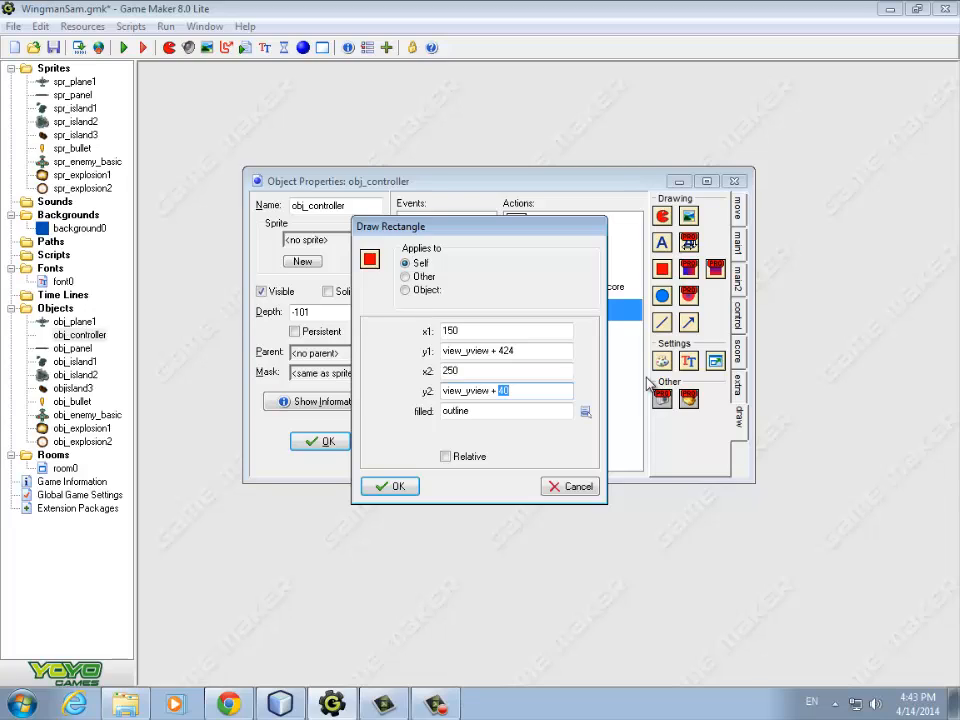
{"action": "type", "text": "444"}
{"action": "left_click", "coordinate": [392, 487]}
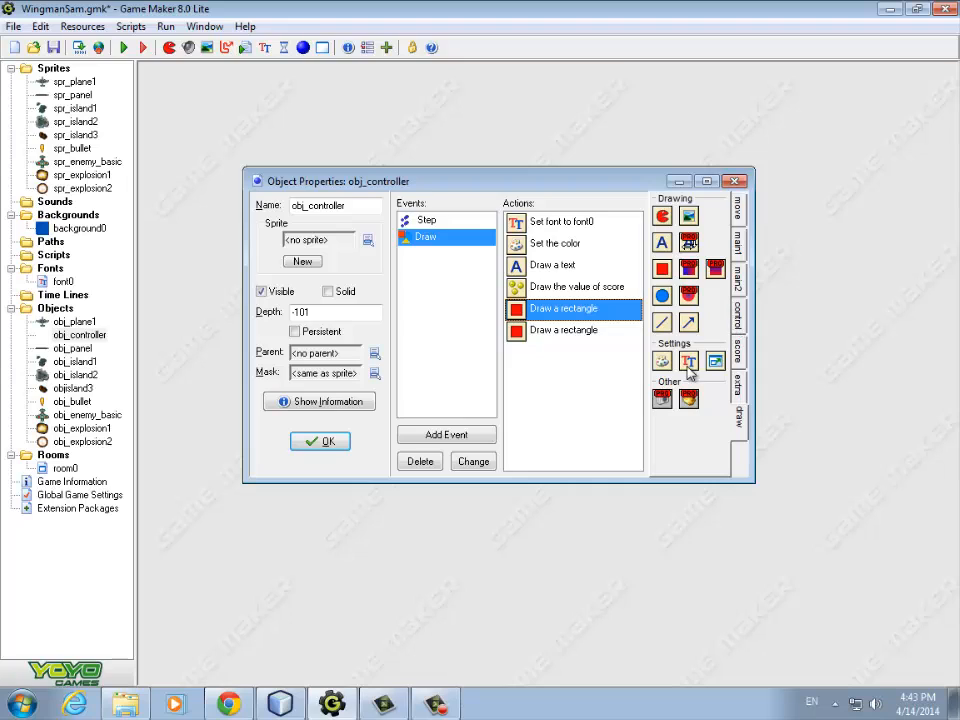
Step: Add a red Set Color action directly before the two rectangles in obj_controller's Draw event, and test-run the game
{"action": "left_click_drag", "start_coordinate": [636, 355], "coordinate": [513, 308]}
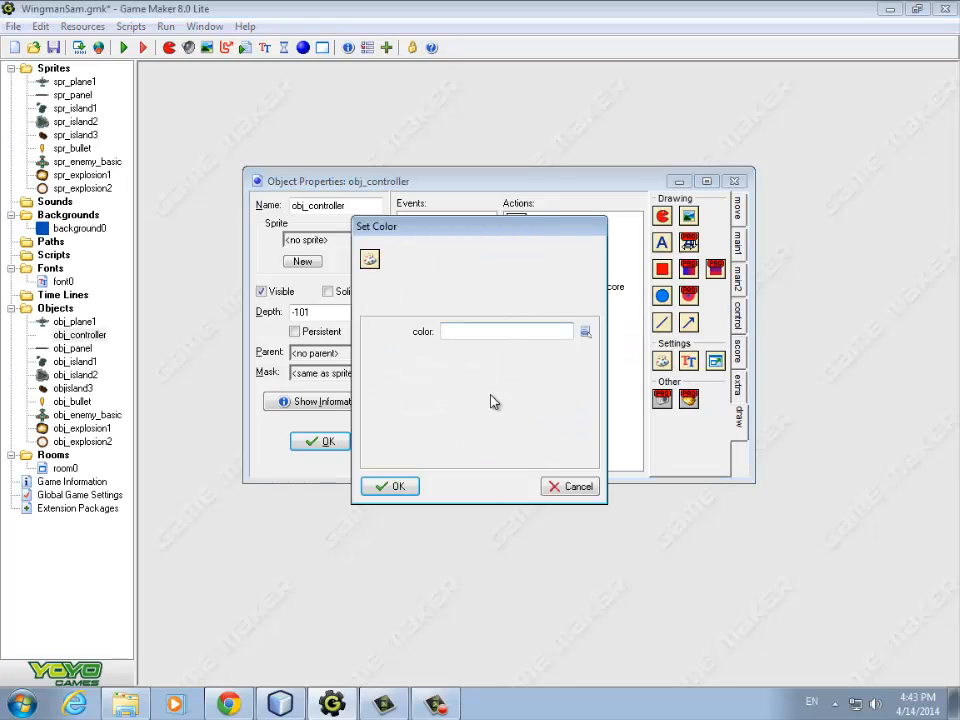
{"action": "left_click", "coordinate": [585, 331]}
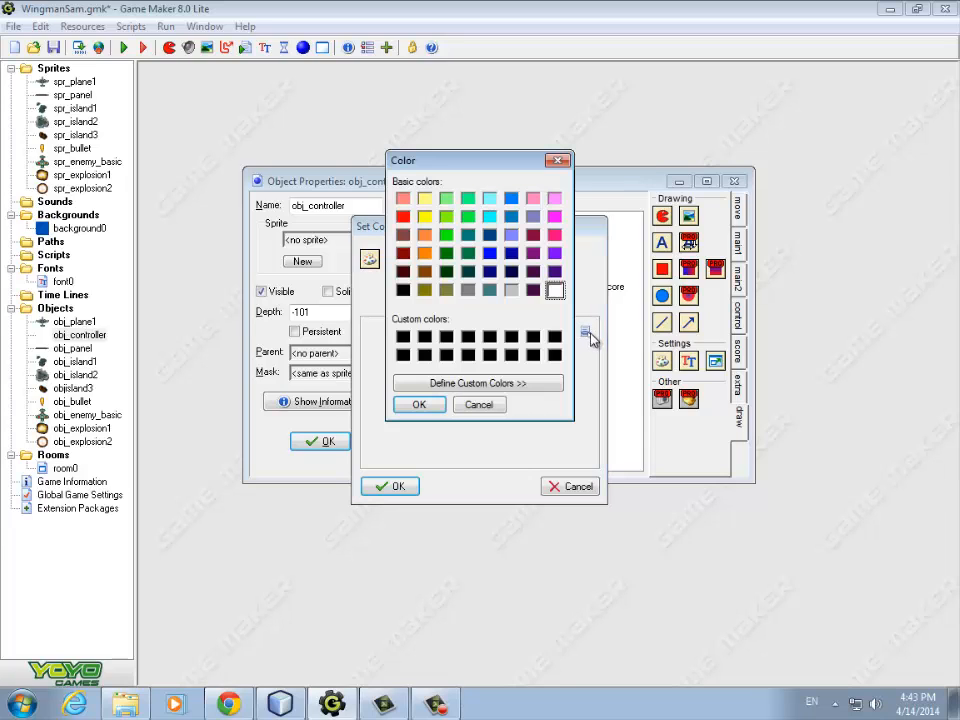
{"action": "left_click", "coordinate": [403, 215]}
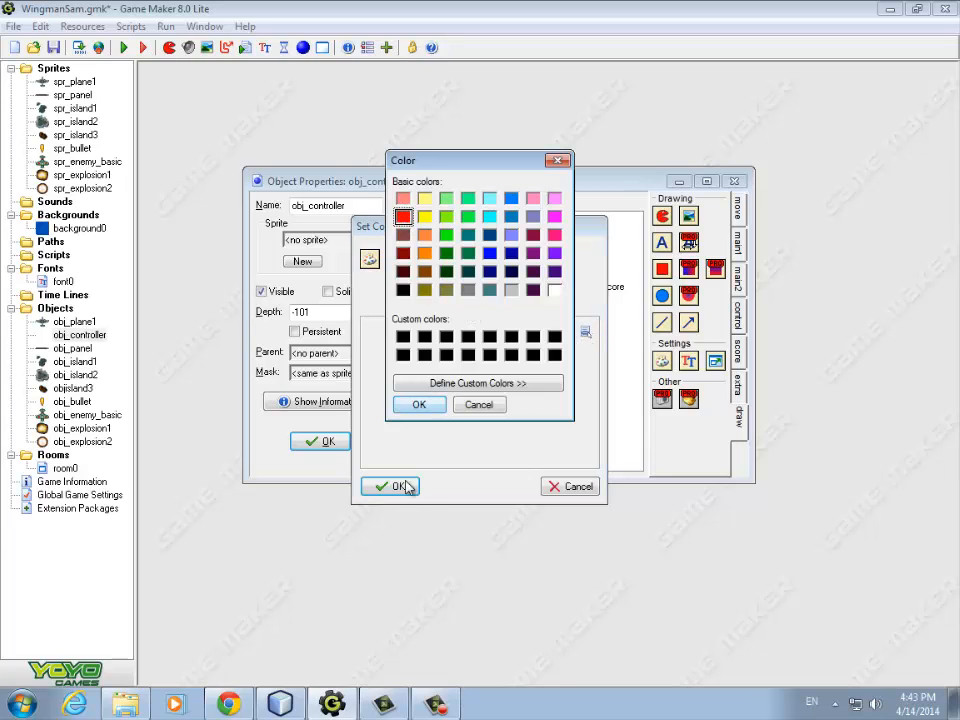
{"action": "left_click", "coordinate": [414, 404]}
{"action": "left_click", "coordinate": [392, 488]}
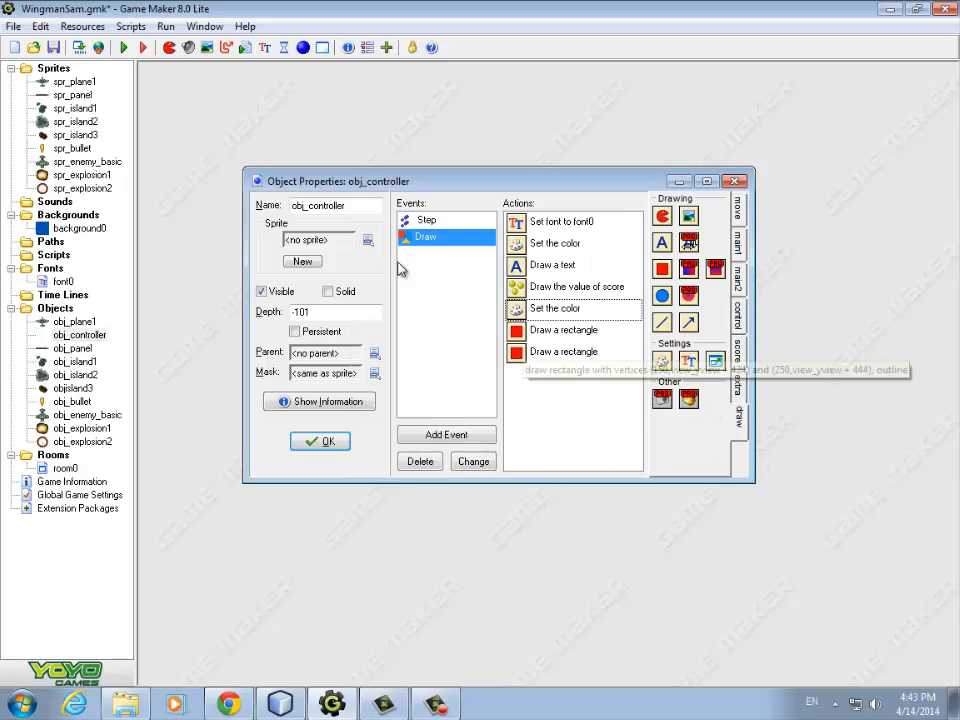
{"action": "left_click", "coordinate": [124, 49]}
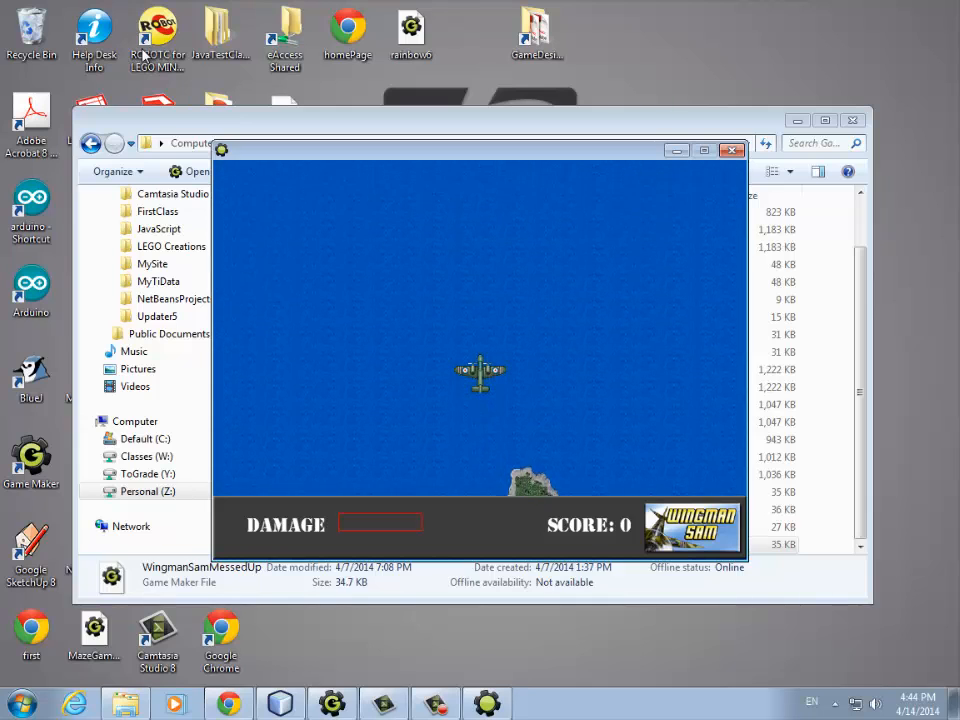
{"action": "key", "text": "Escape"}
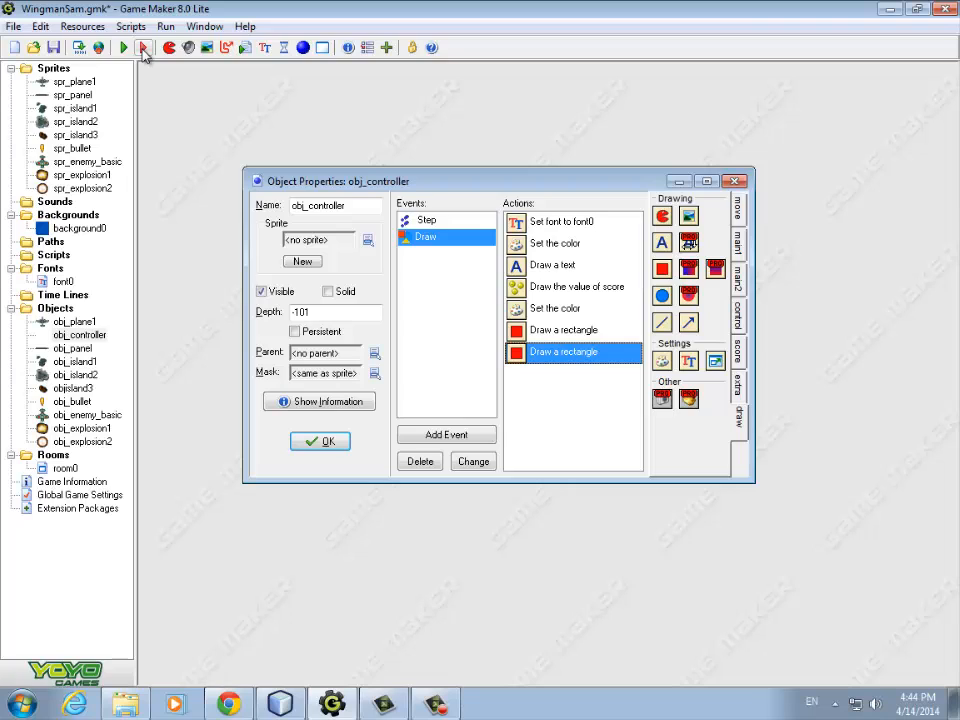
Step: Set the filled damage rectangle's y2 to view_yview + 444
{"action": "double_click", "coordinate": [558, 362]}
{"action": "left_click", "coordinate": [553, 389]}
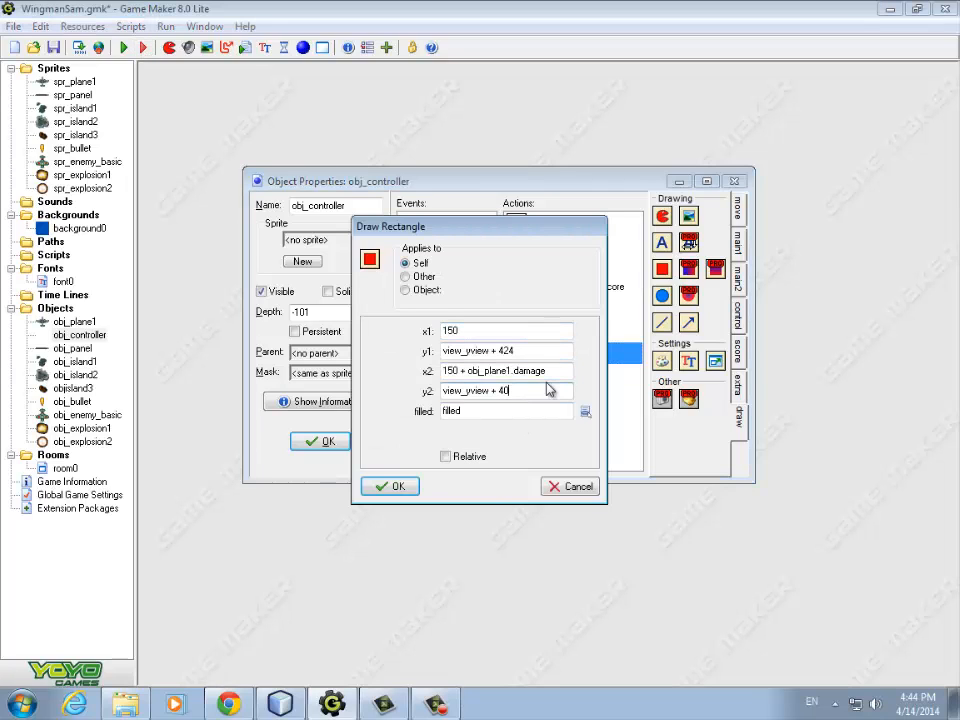
{"action": "type", "text": "44"}
{"action": "left_click", "coordinate": [388, 486]}
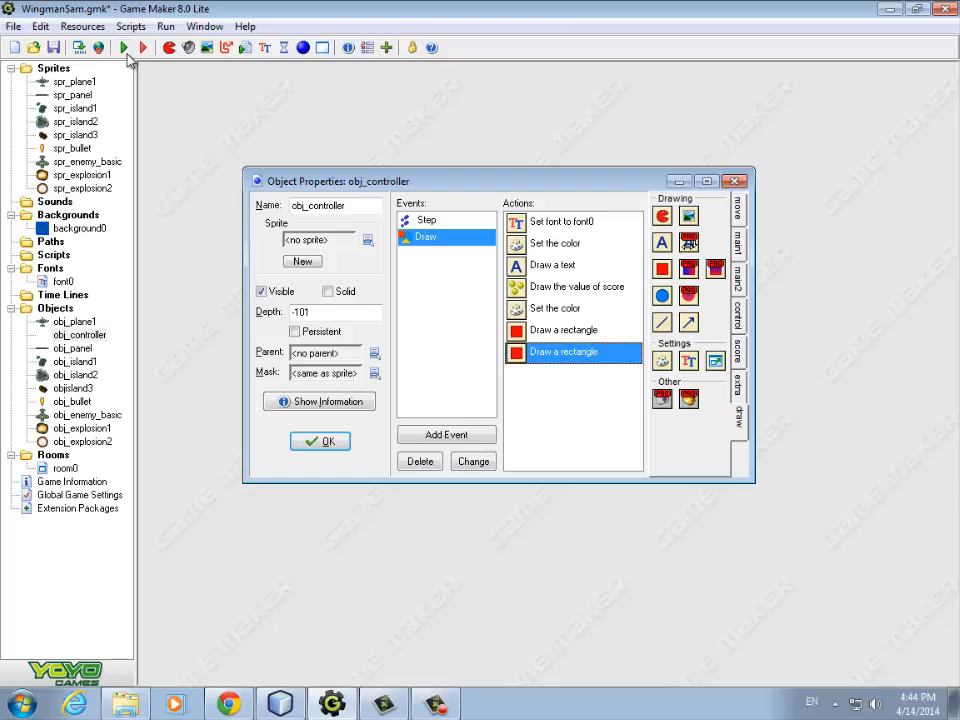
Step: Test-run the game, steering the plane among the enemies to check the damage bar, and quit the run
{"action": "left_click", "coordinate": [127, 55]}
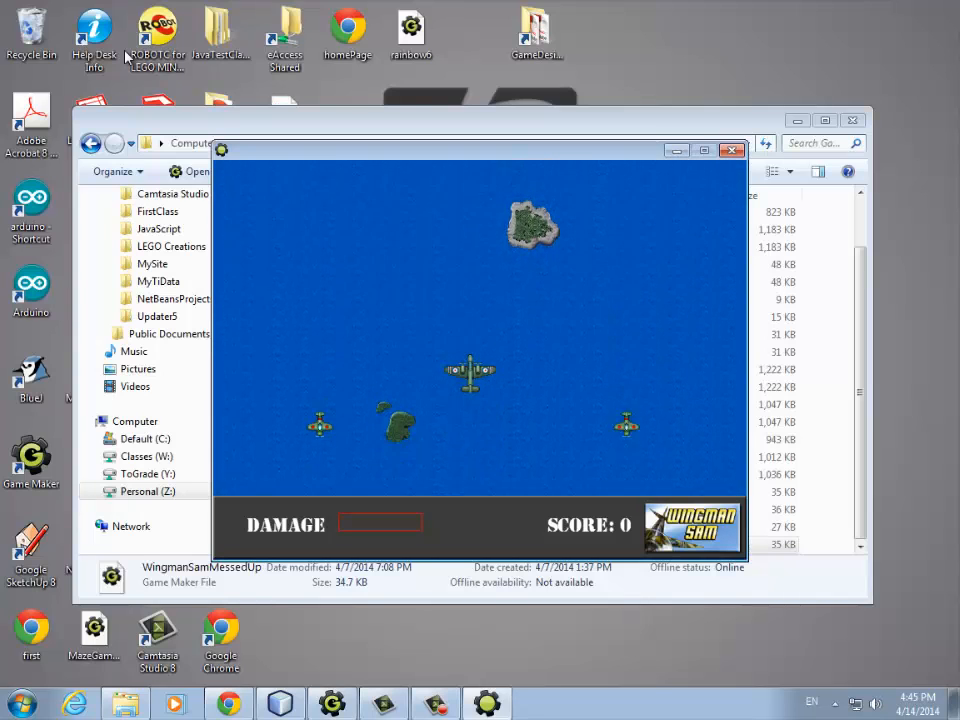
{"action": "key", "text": "Left"}
{"action": "key", "text": "Right"}
{"action": "key", "text": "Down"}
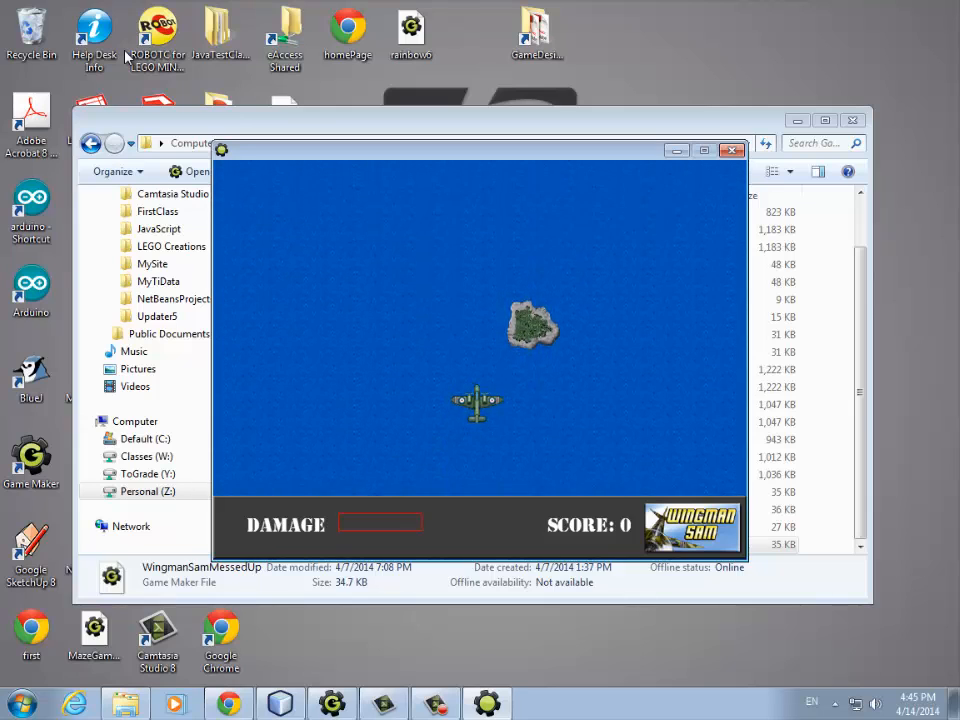
{"action": "key", "text": "Escape"}
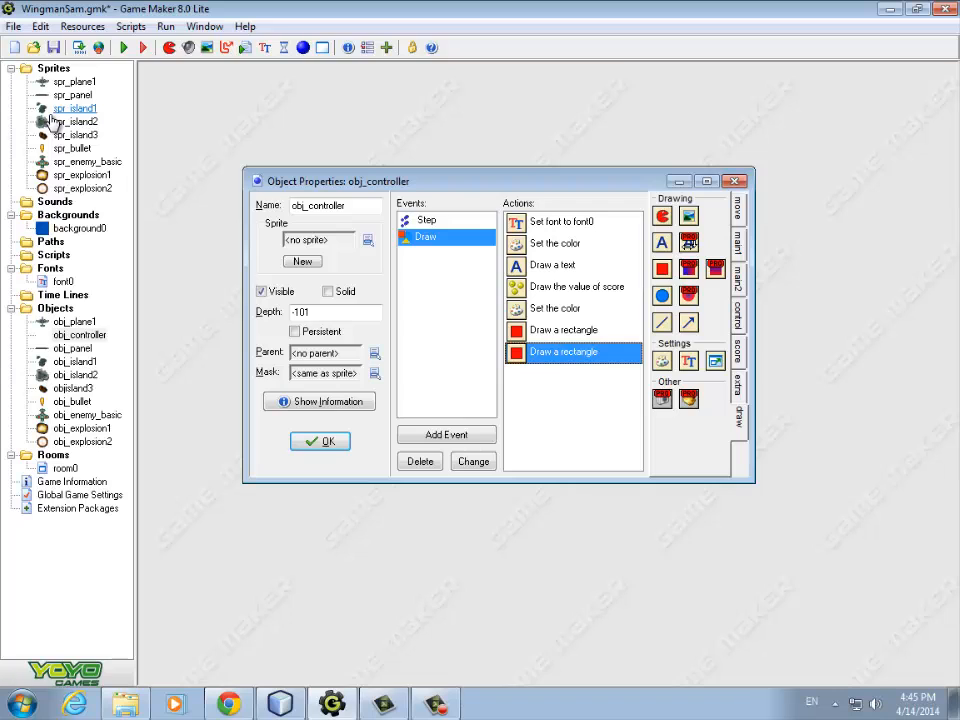
Step: Add a Set Variable action to obj_enemy_basic's collision with obj_plane1, applied to Other, changing damage by 10 relative, and close the object windows
{"action": "double_click", "coordinate": [83, 415]}
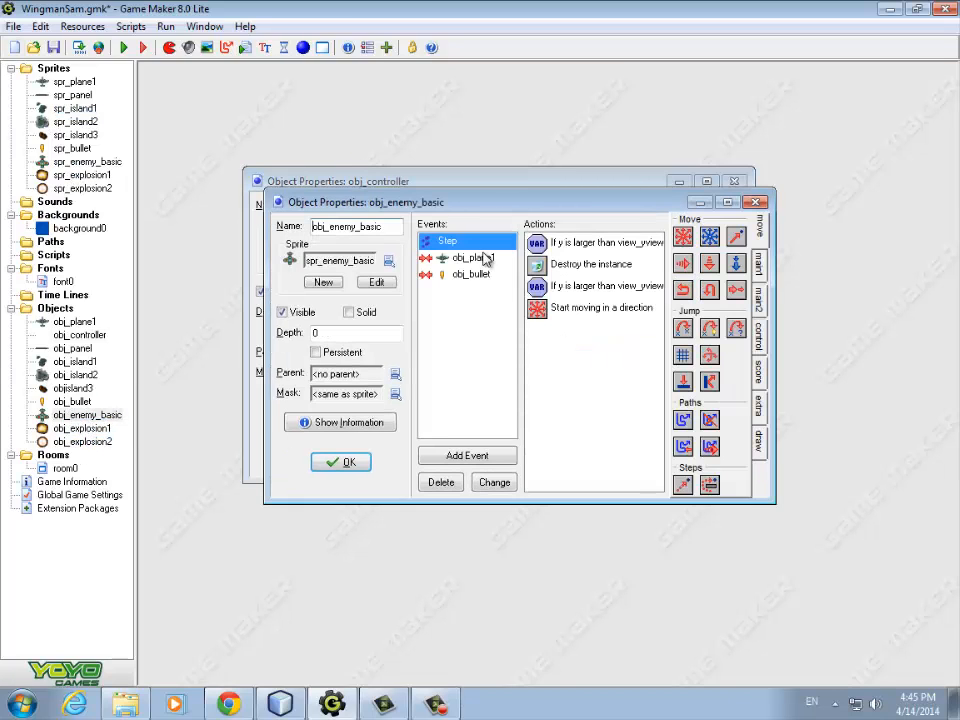
{"action": "left_click", "coordinate": [488, 262]}
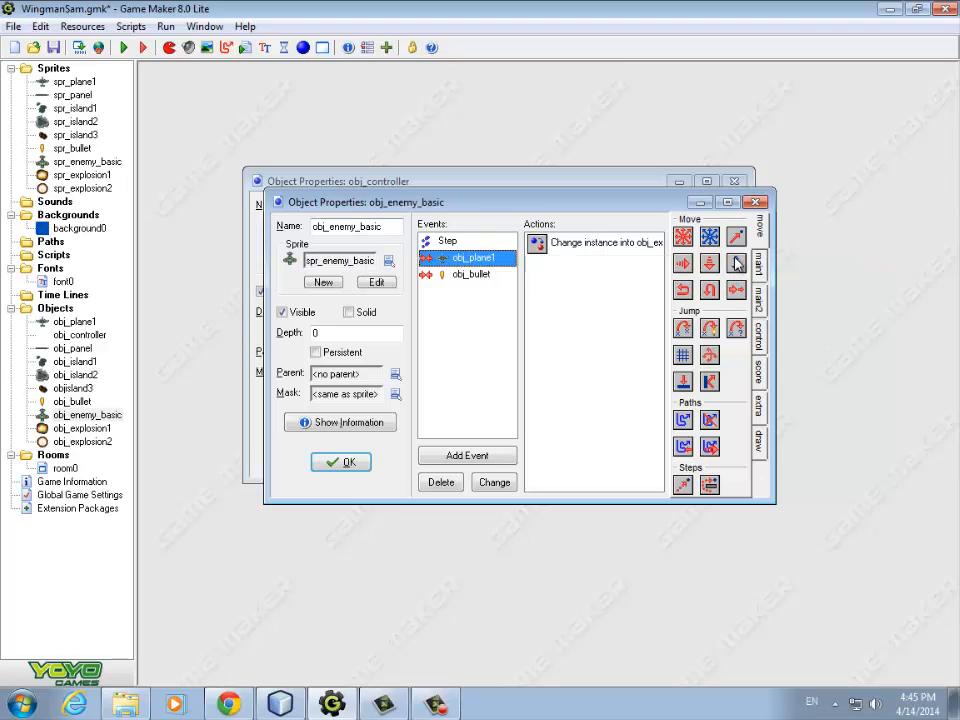
{"action": "left_click", "coordinate": [759, 338]}
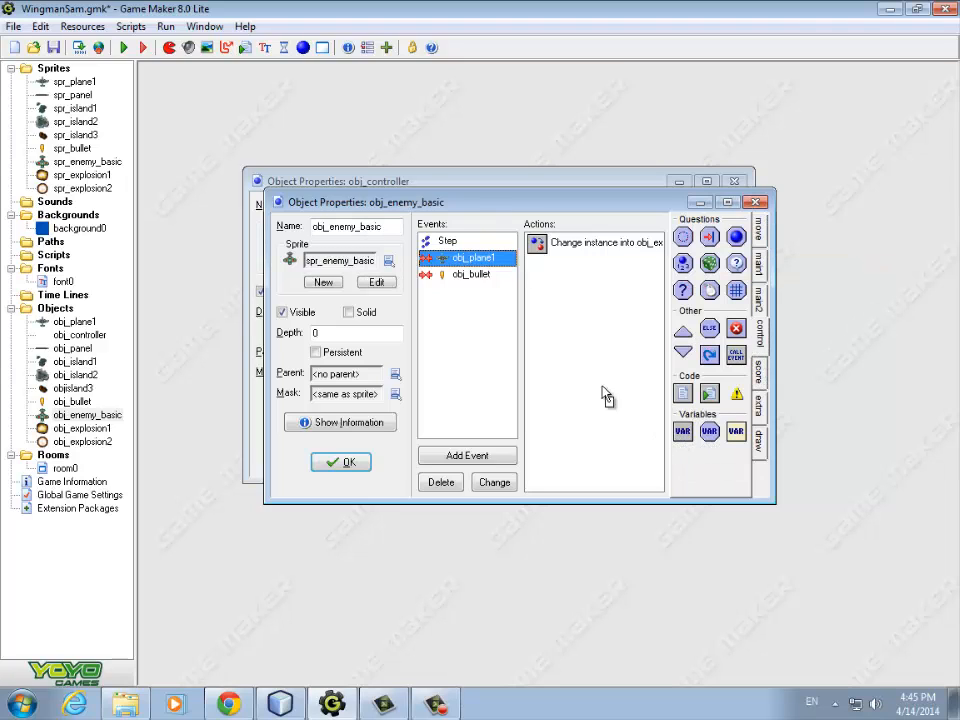
{"action": "left_click_drag", "start_coordinate": [547, 281], "coordinate": [550, 283]}
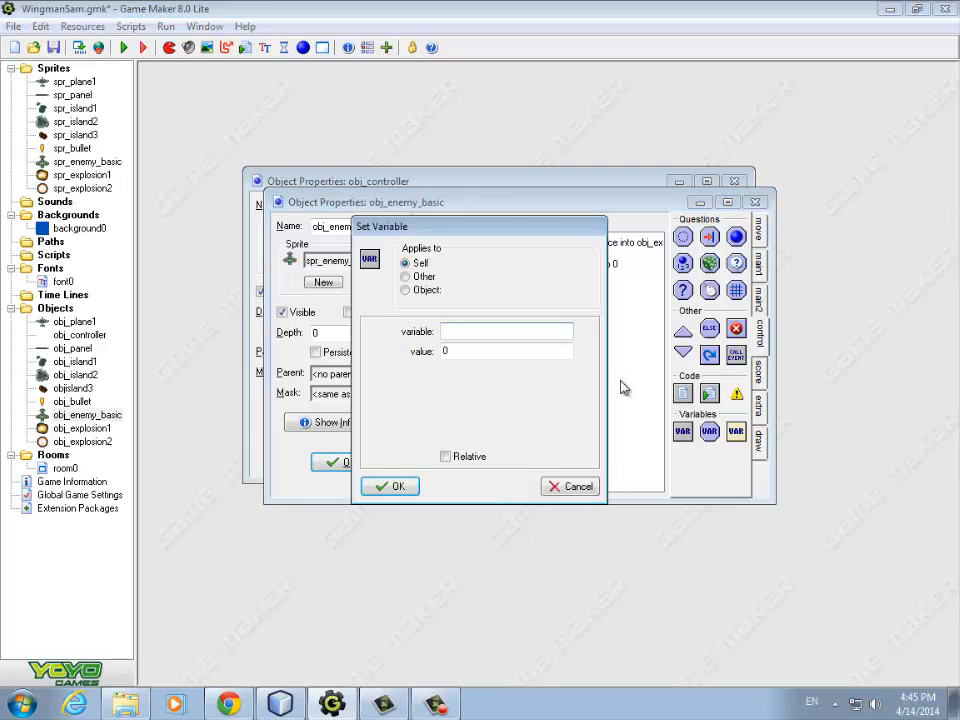
{"action": "left_click", "coordinate": [406, 277]}
{"action": "left_click", "coordinate": [469, 332]}
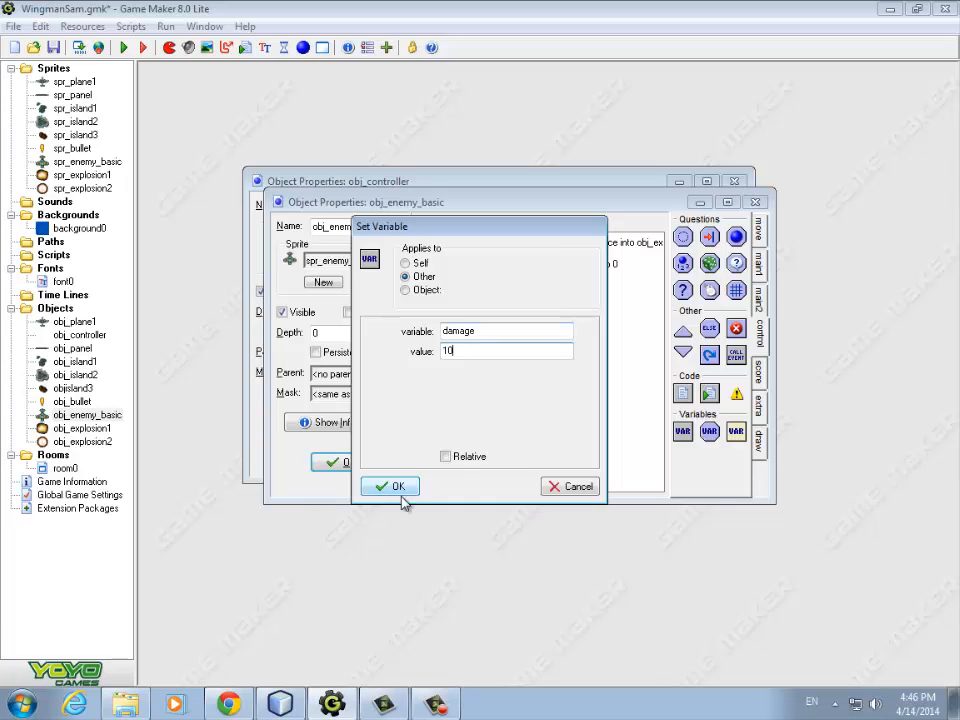
{"action": "left_click", "coordinate": [446, 456]}
{"action": "left_click", "coordinate": [397, 486]}
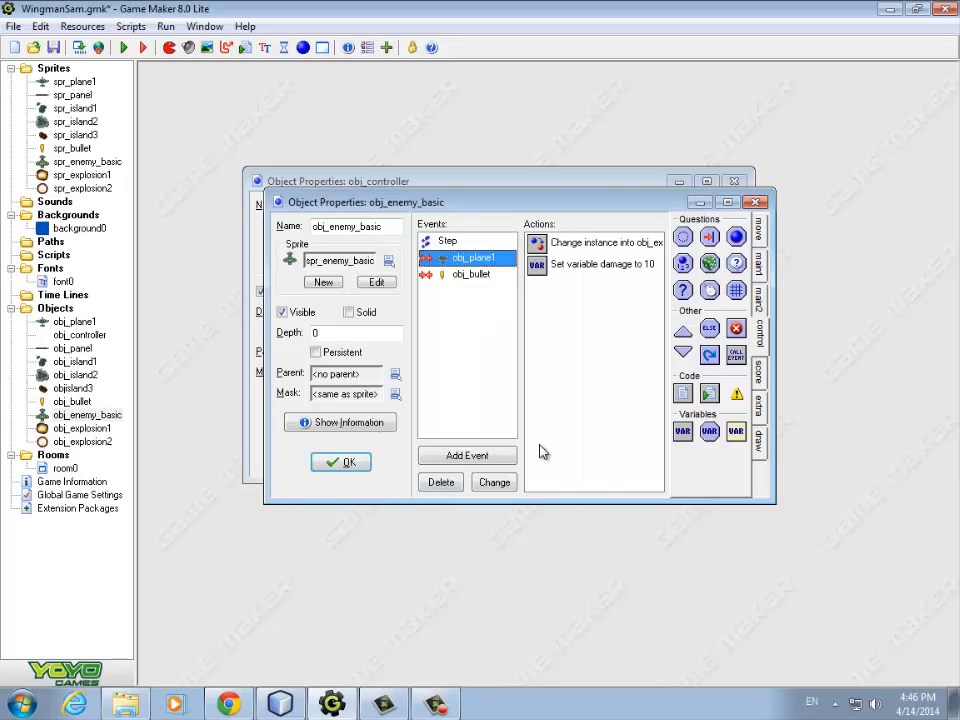
{"action": "left_click", "coordinate": [355, 464]}
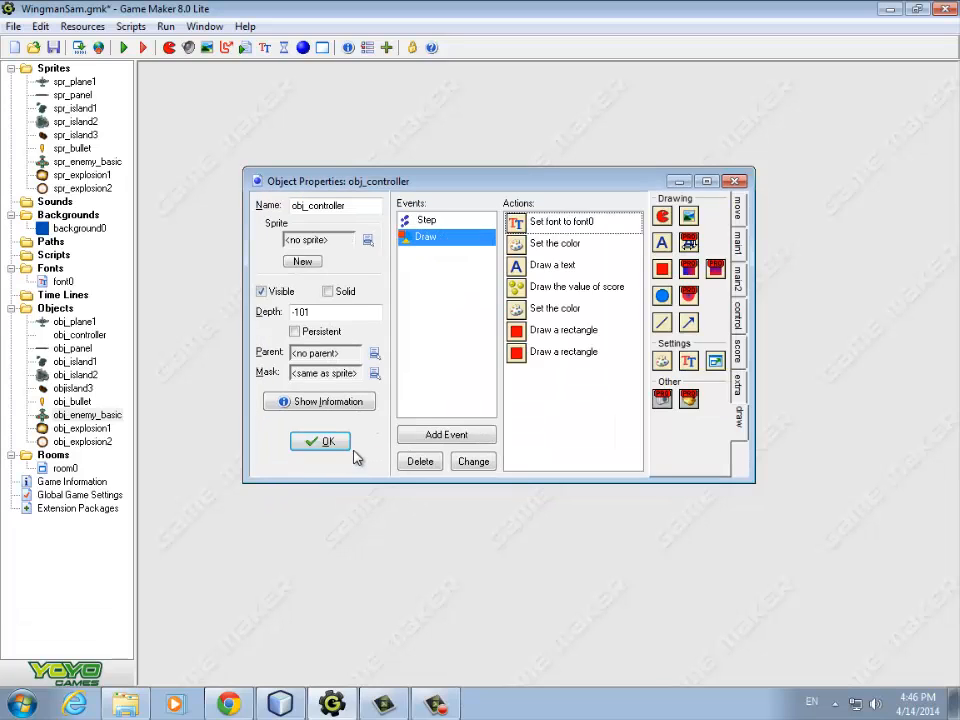
{"action": "left_click", "coordinate": [336, 505]}
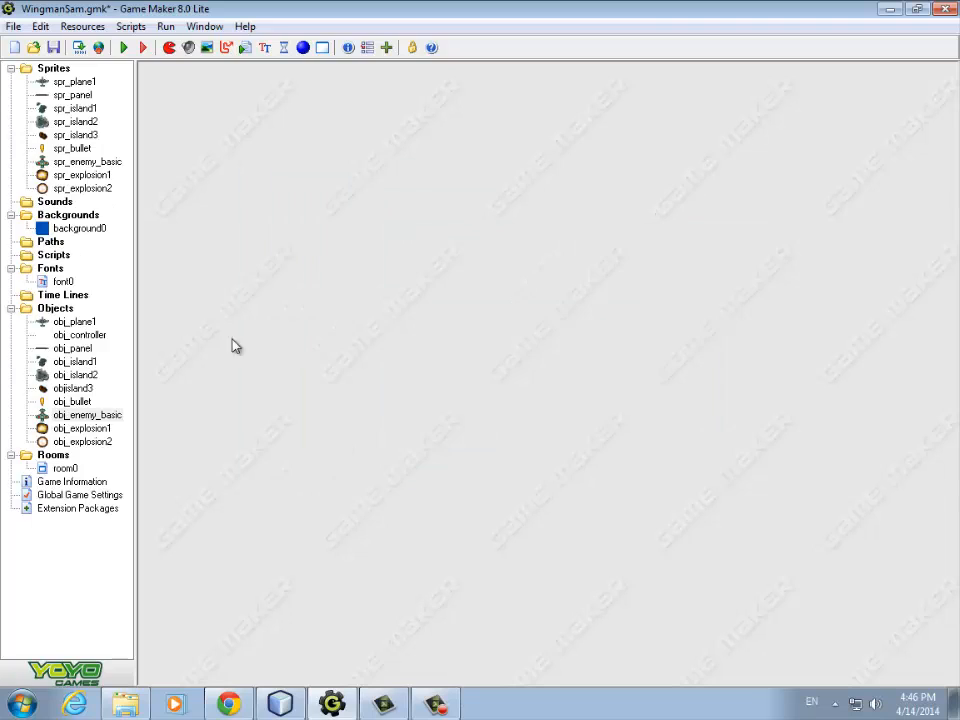
Step: Test-run the game, flying the plane into an enemy to check the damage bar, and return to the Game Maker window
{"action": "left_click", "coordinate": [123, 47]}
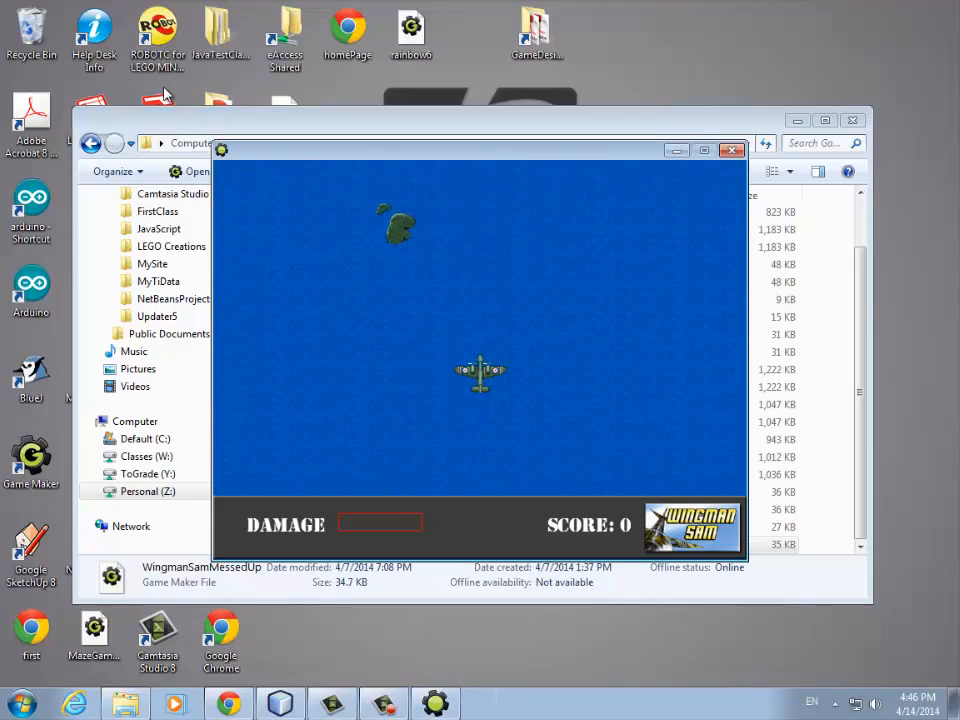
{"action": "key", "text": "Left"}
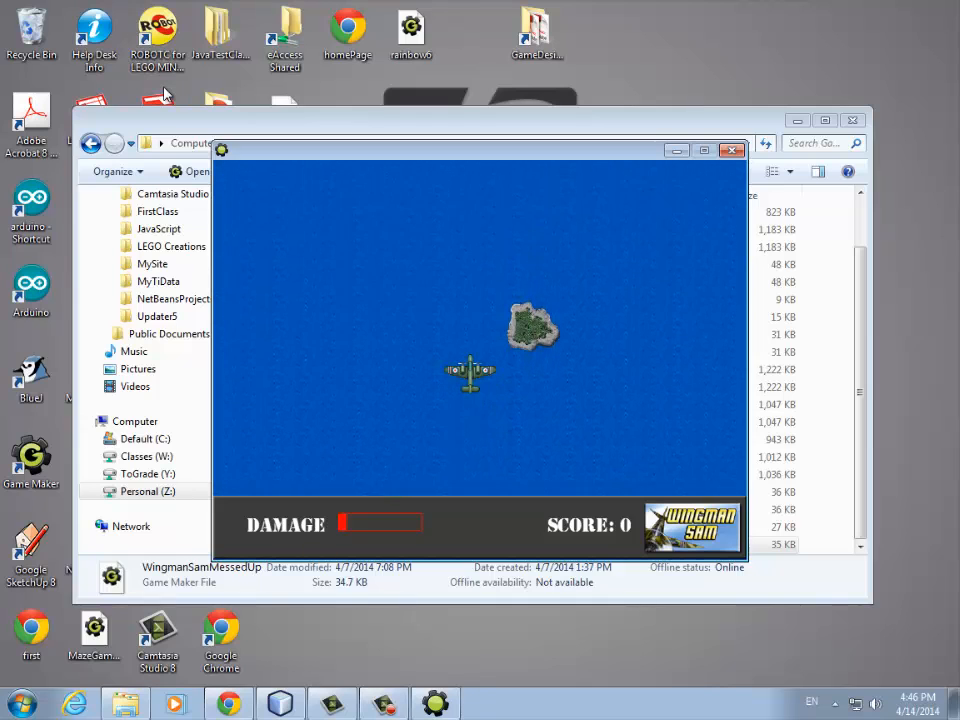
{"action": "key", "text": "Escape"}
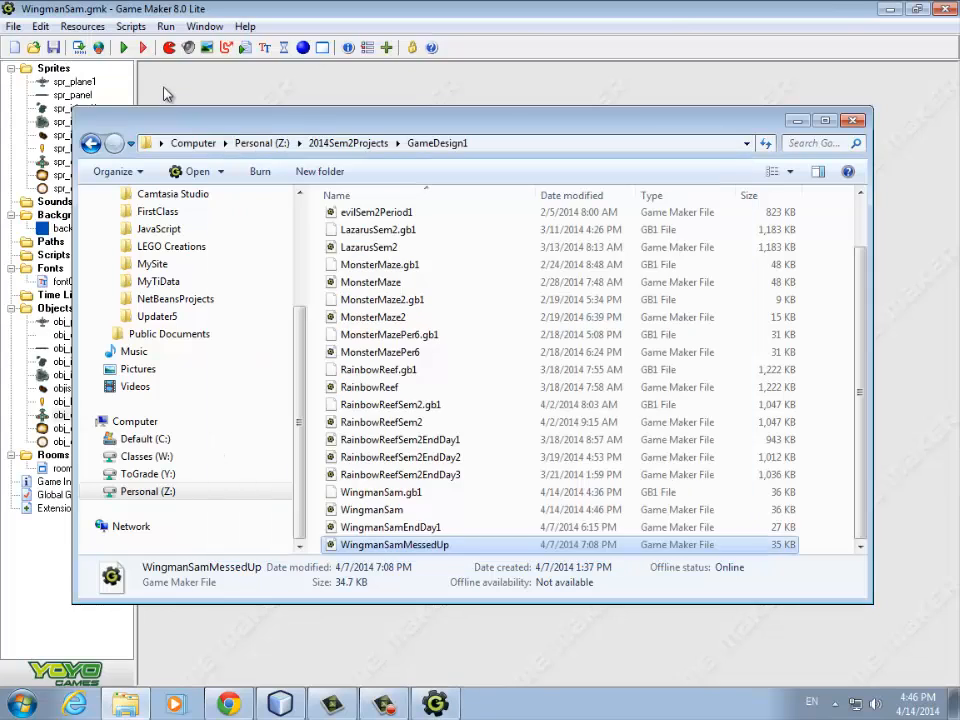
{"action": "left_click", "coordinate": [405, 8]}
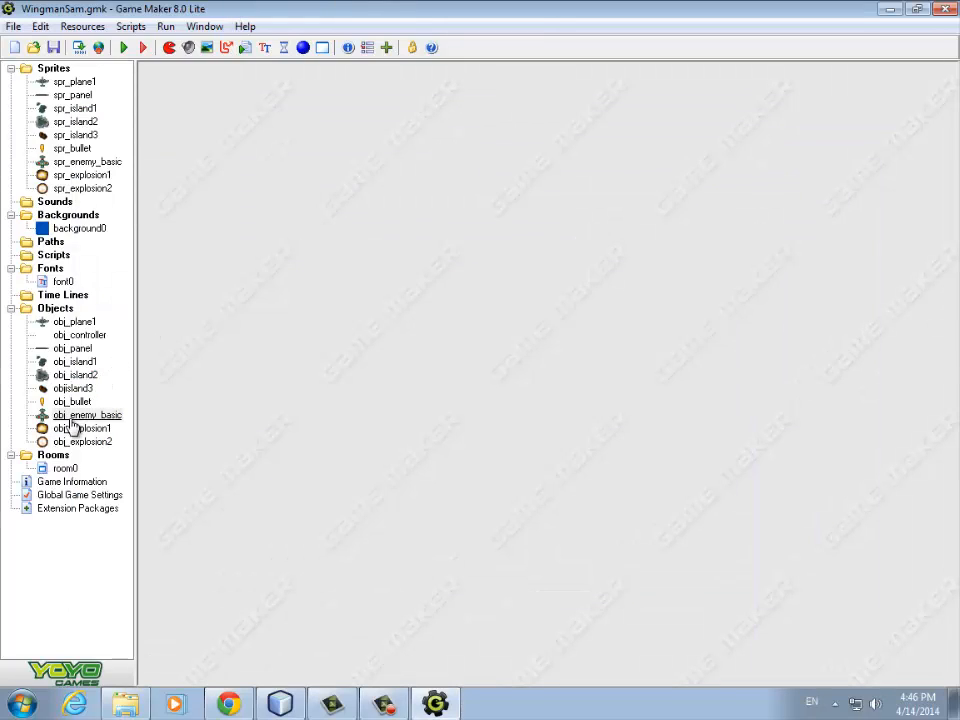
Step: Place a long vertical column of obj_enemy_basic planes in room0, just above the existing middle enemy
{"action": "double_click", "coordinate": [65, 469]}
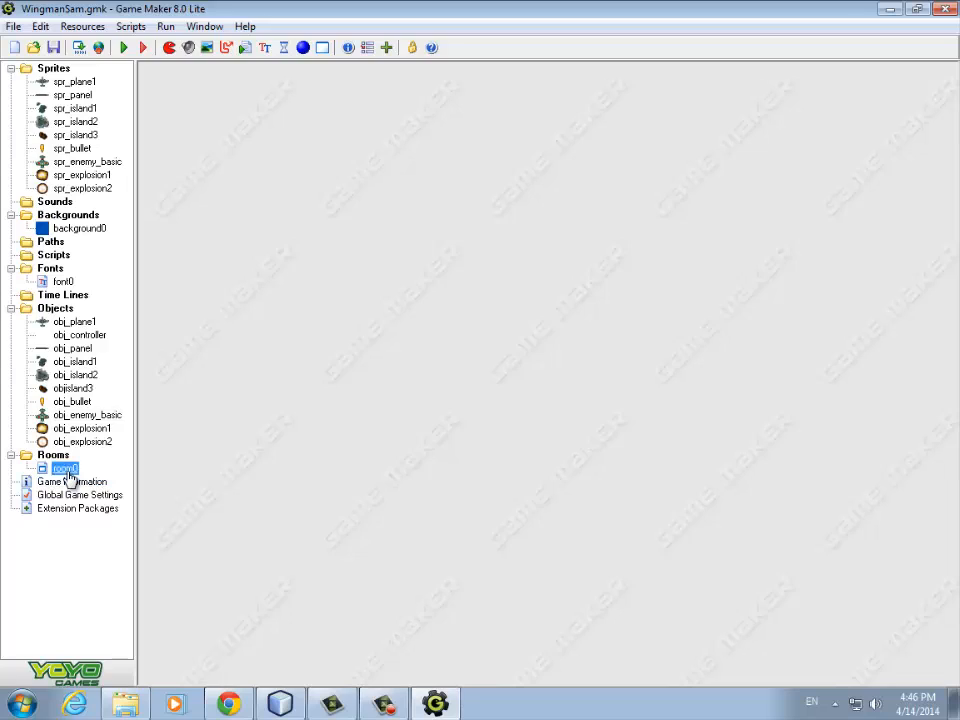
{"action": "left_click", "coordinate": [773, 222]}
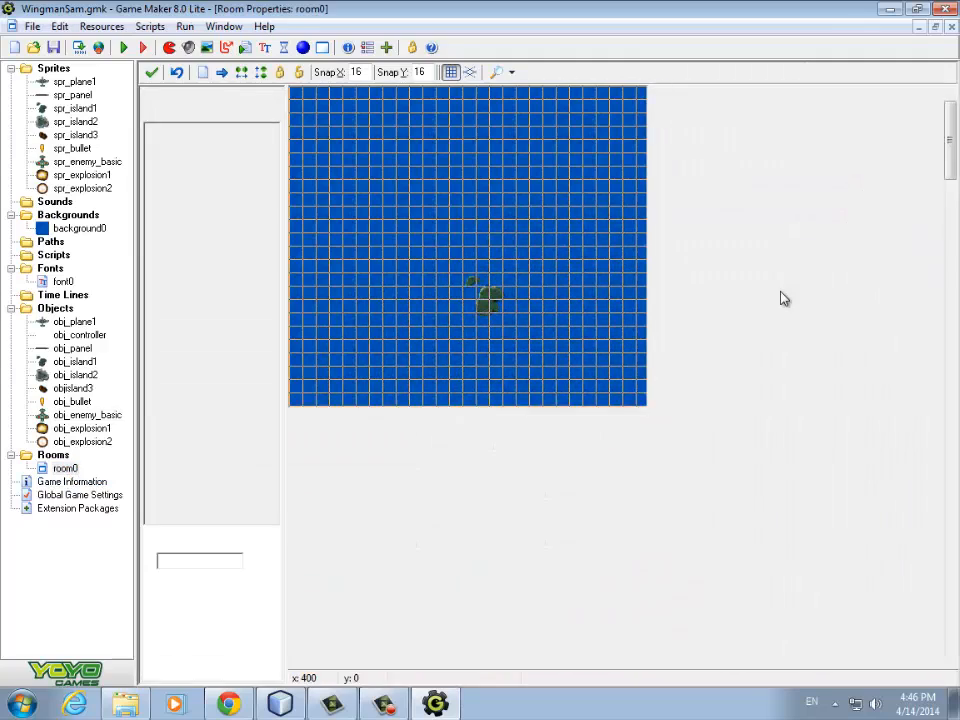
{"action": "left_click_drag", "start_coordinate": [953, 165], "coordinate": [952, 600]}
{"action": "scroll", "coordinate": [589, 272], "scroll_direction": "up", "scroll_amount": 5}
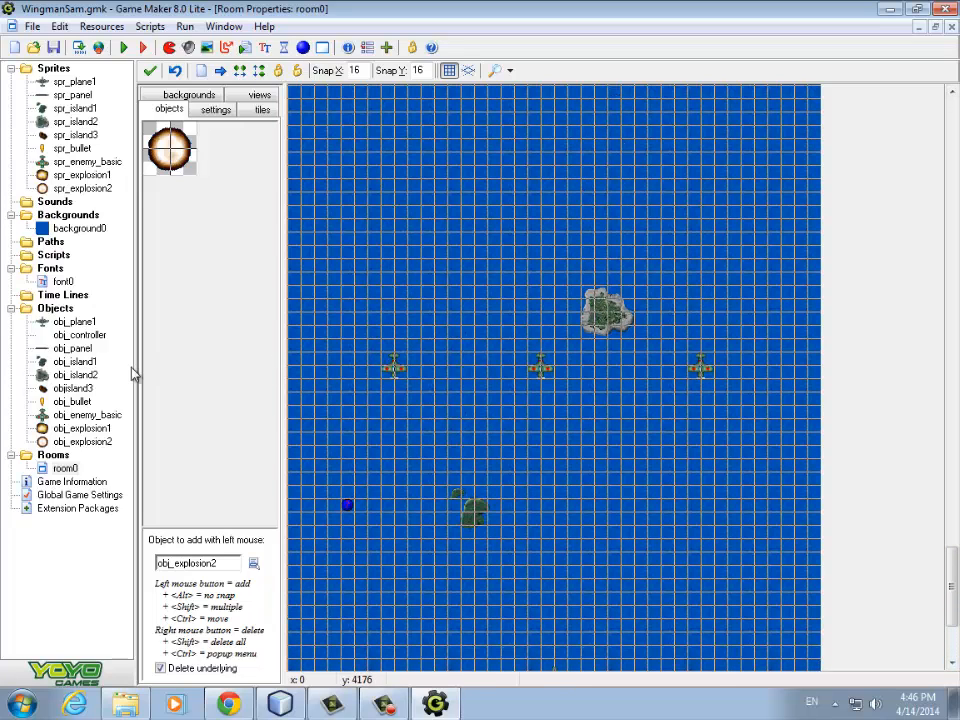
{"action": "left_click", "coordinate": [253, 564]}
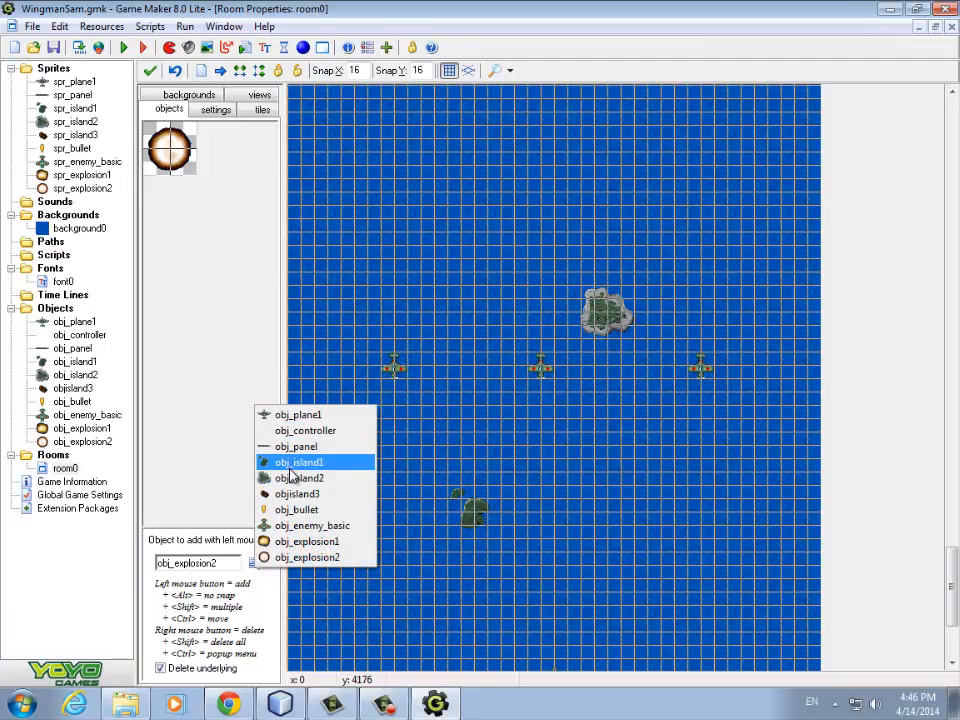
{"action": "left_click", "coordinate": [345, 526]}
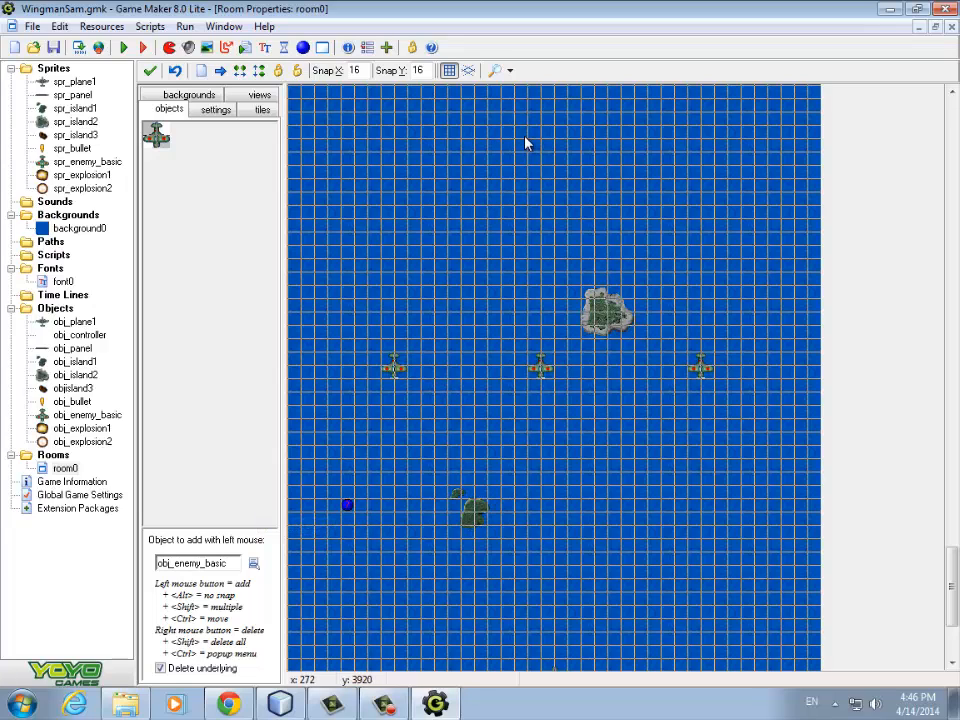
{"action": "left_click_drag", "start_coordinate": [527, 135], "coordinate": [538, 343], "text": "shift"}
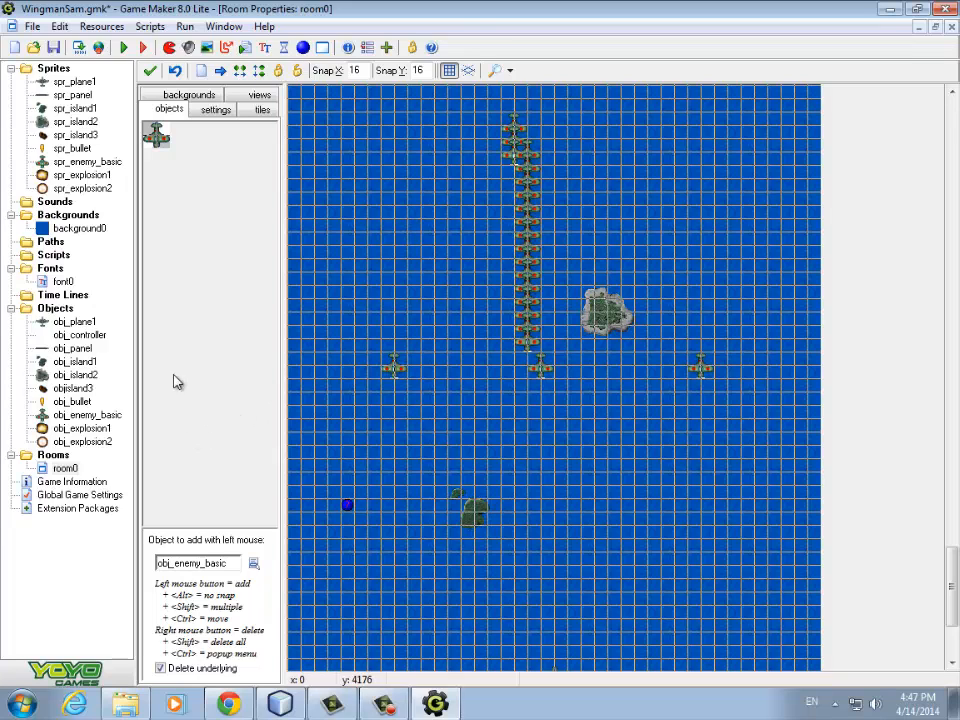
Step: Test-run the game, flying into the enemy column until the highscore table appears, close the table, and play the restarted round
{"action": "left_click", "coordinate": [123, 47]}
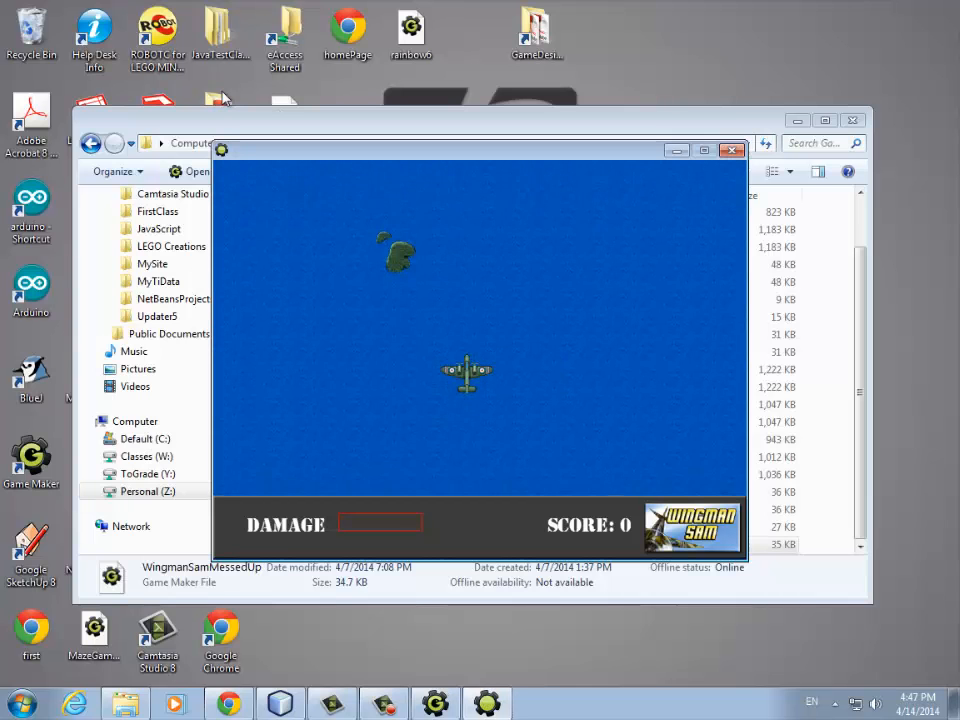
{"action": "key", "text": "Left"}
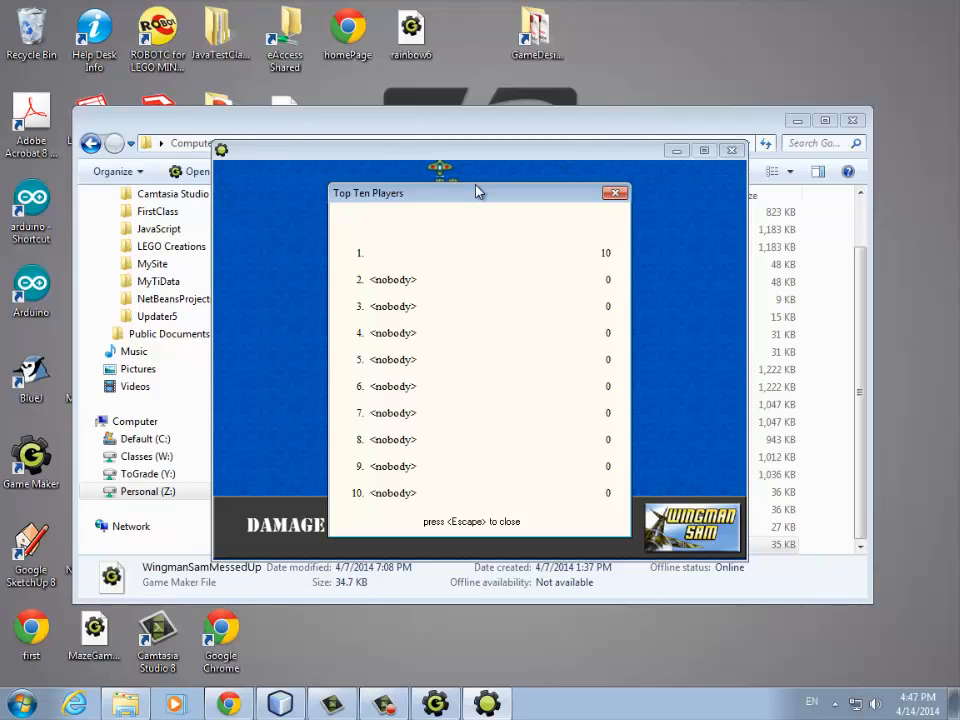
{"action": "left_click_drag", "start_coordinate": [476, 189], "coordinate": [468, 141]}
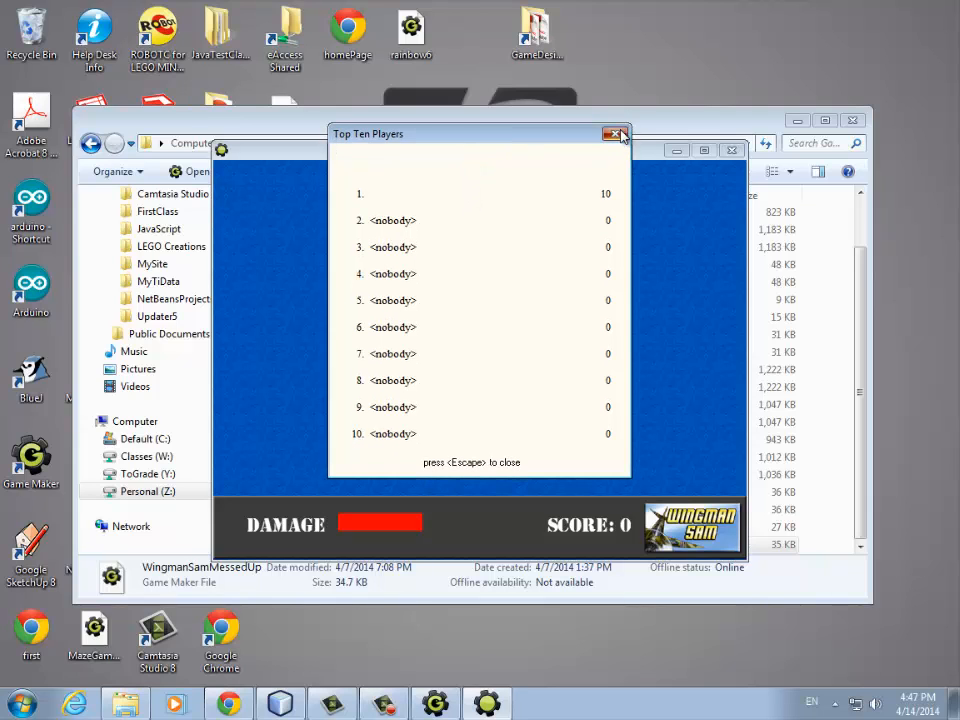
{"action": "left_click", "coordinate": [616, 134]}
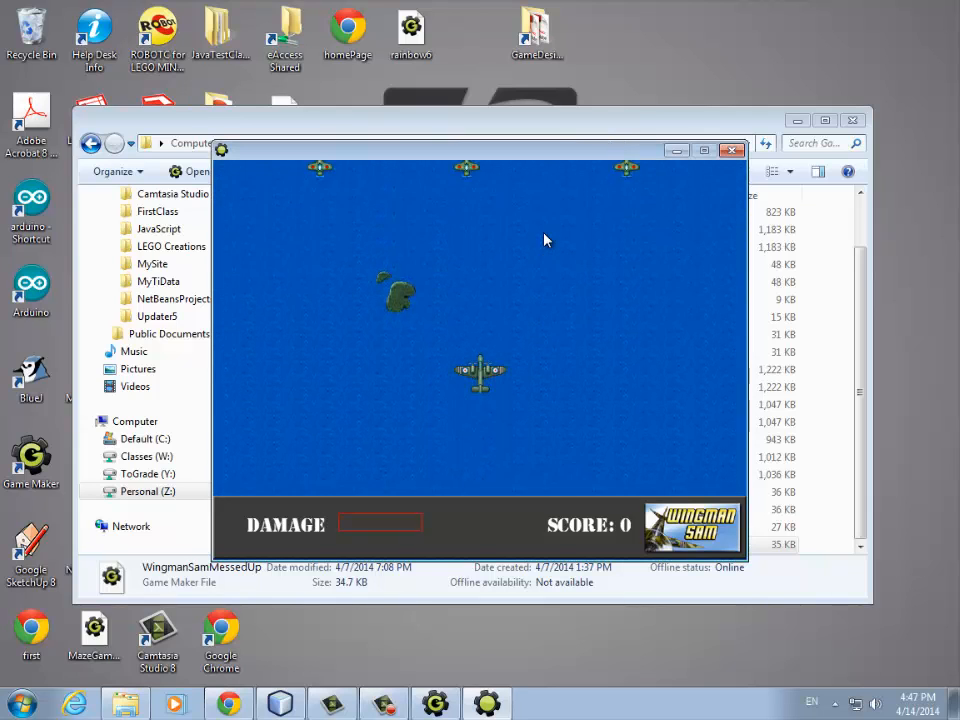
{"action": "key", "text": "Left"}
{"action": "key", "text": "Right"}
{"action": "key", "text": "Right"}
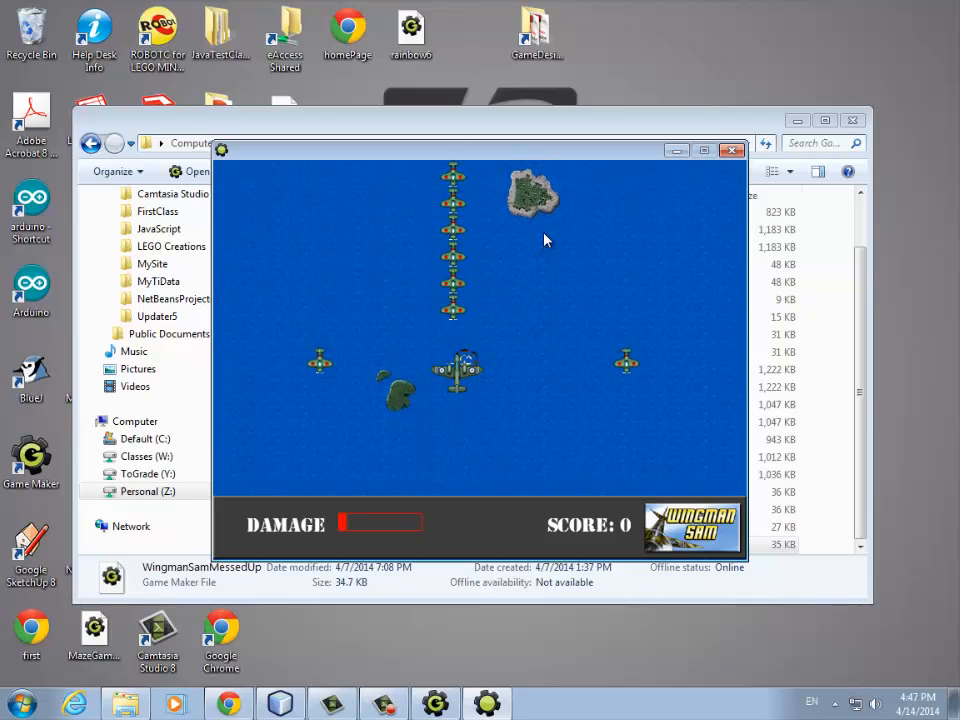
{"action": "key", "text": "Left"}
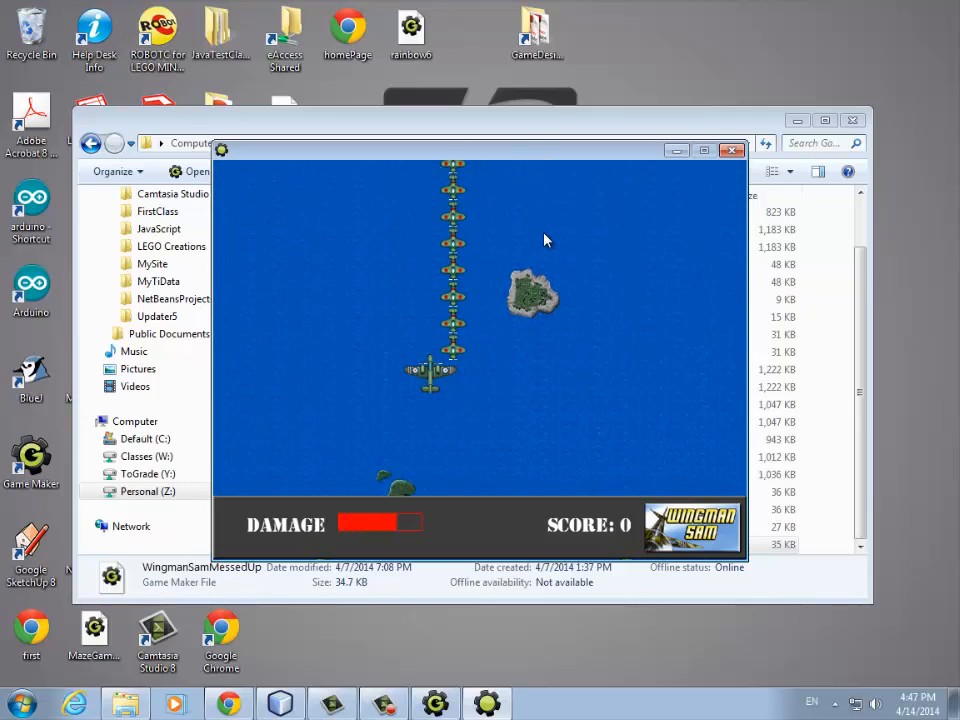